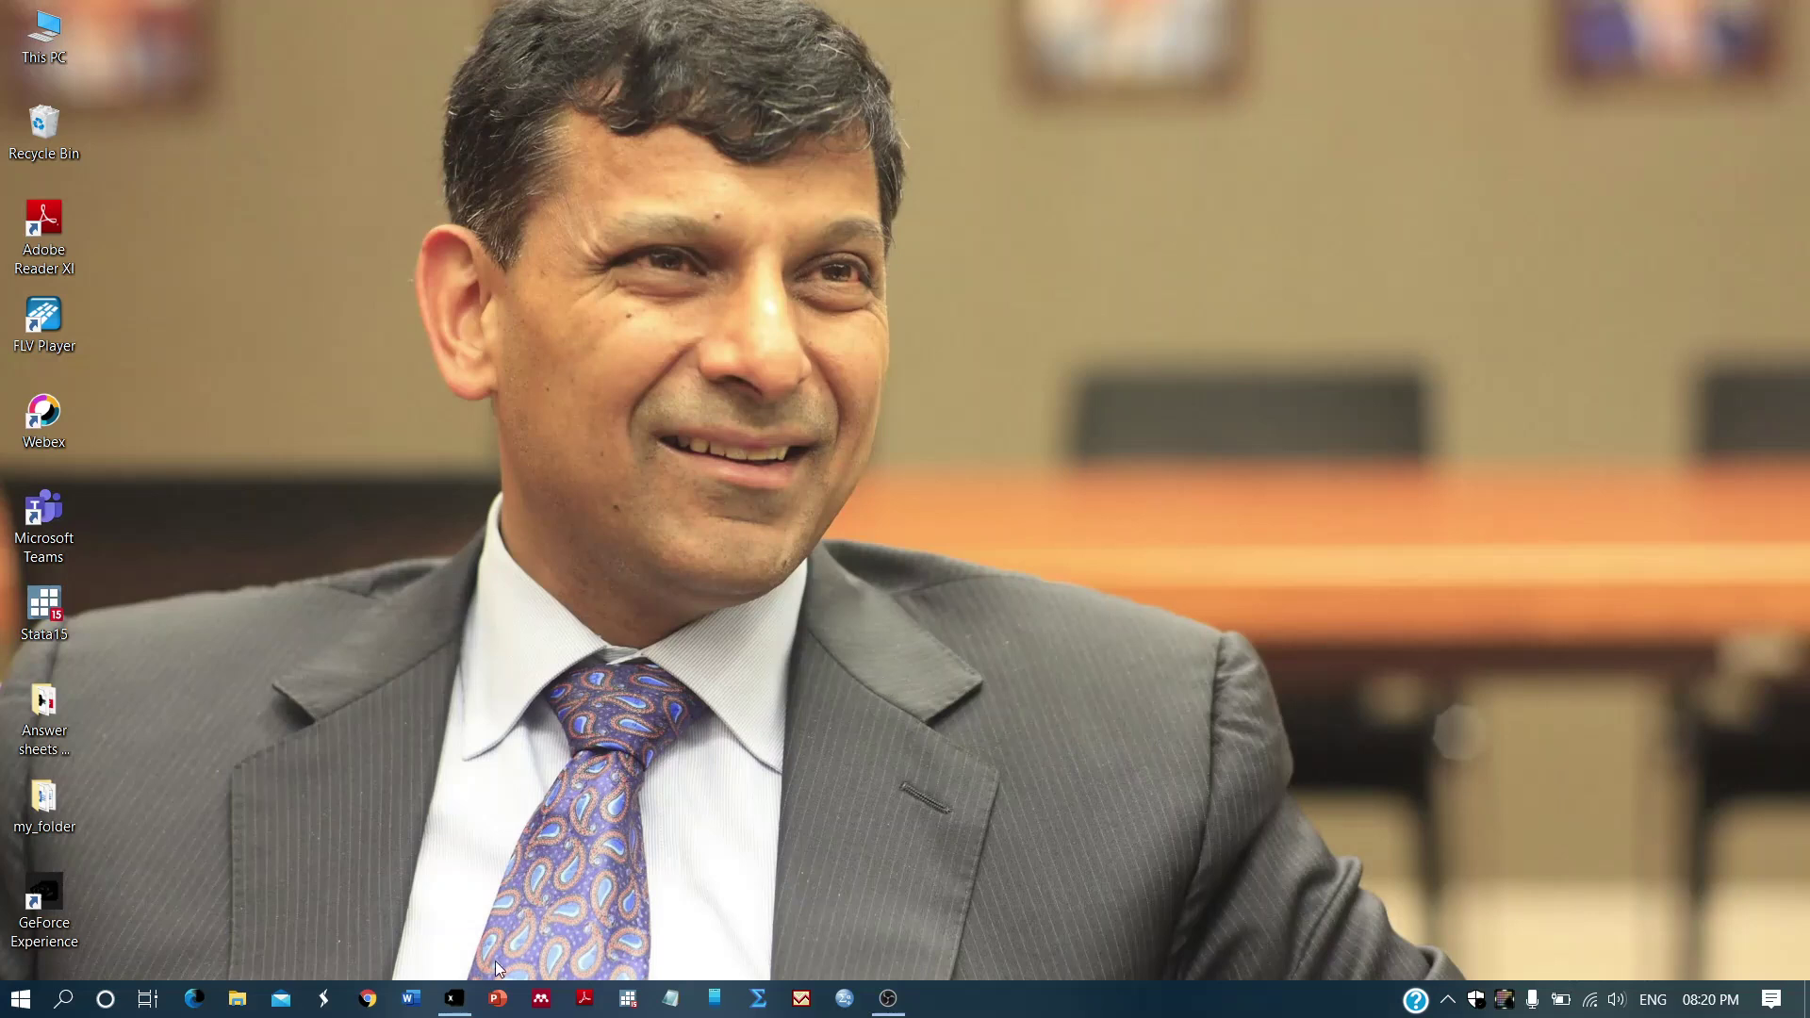
# Switch to the Nepal commercial banks workbook in Excel and examine which banks its rows cover
pyautogui.moveTo(455, 998)
pyautogui.click(455, 1001)
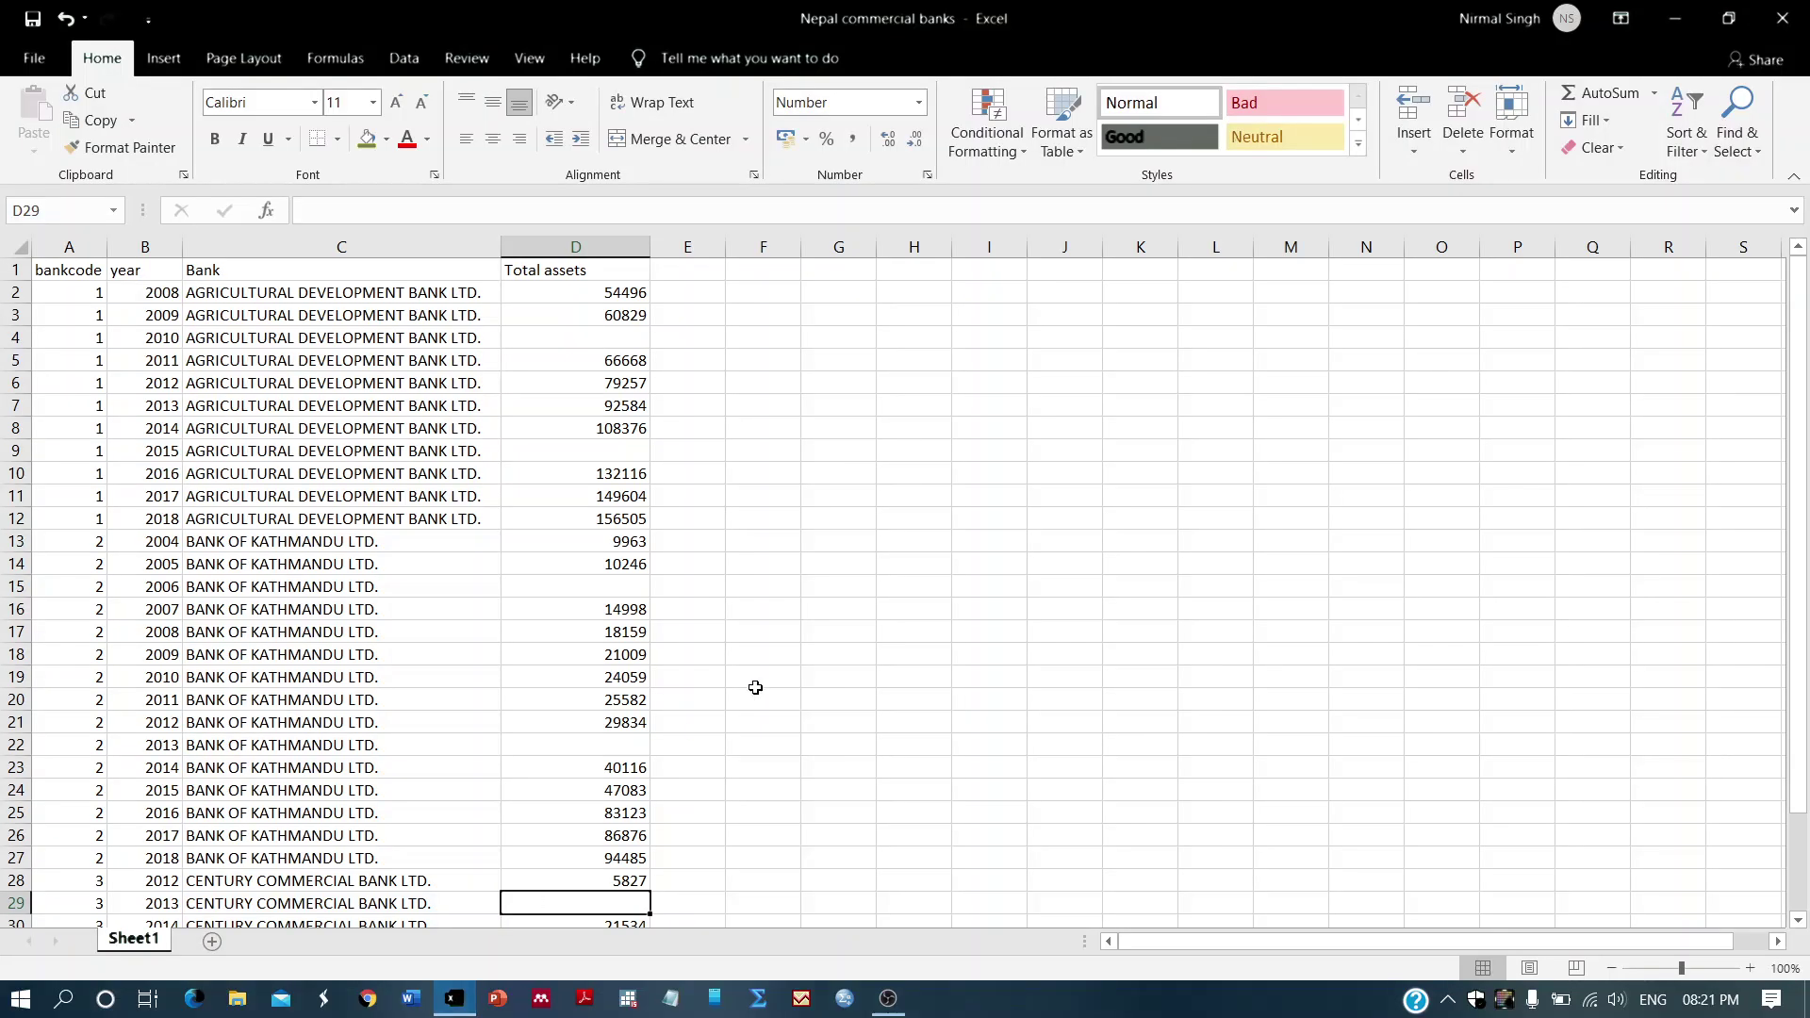
pyautogui.scroll(-3, 755, 687)
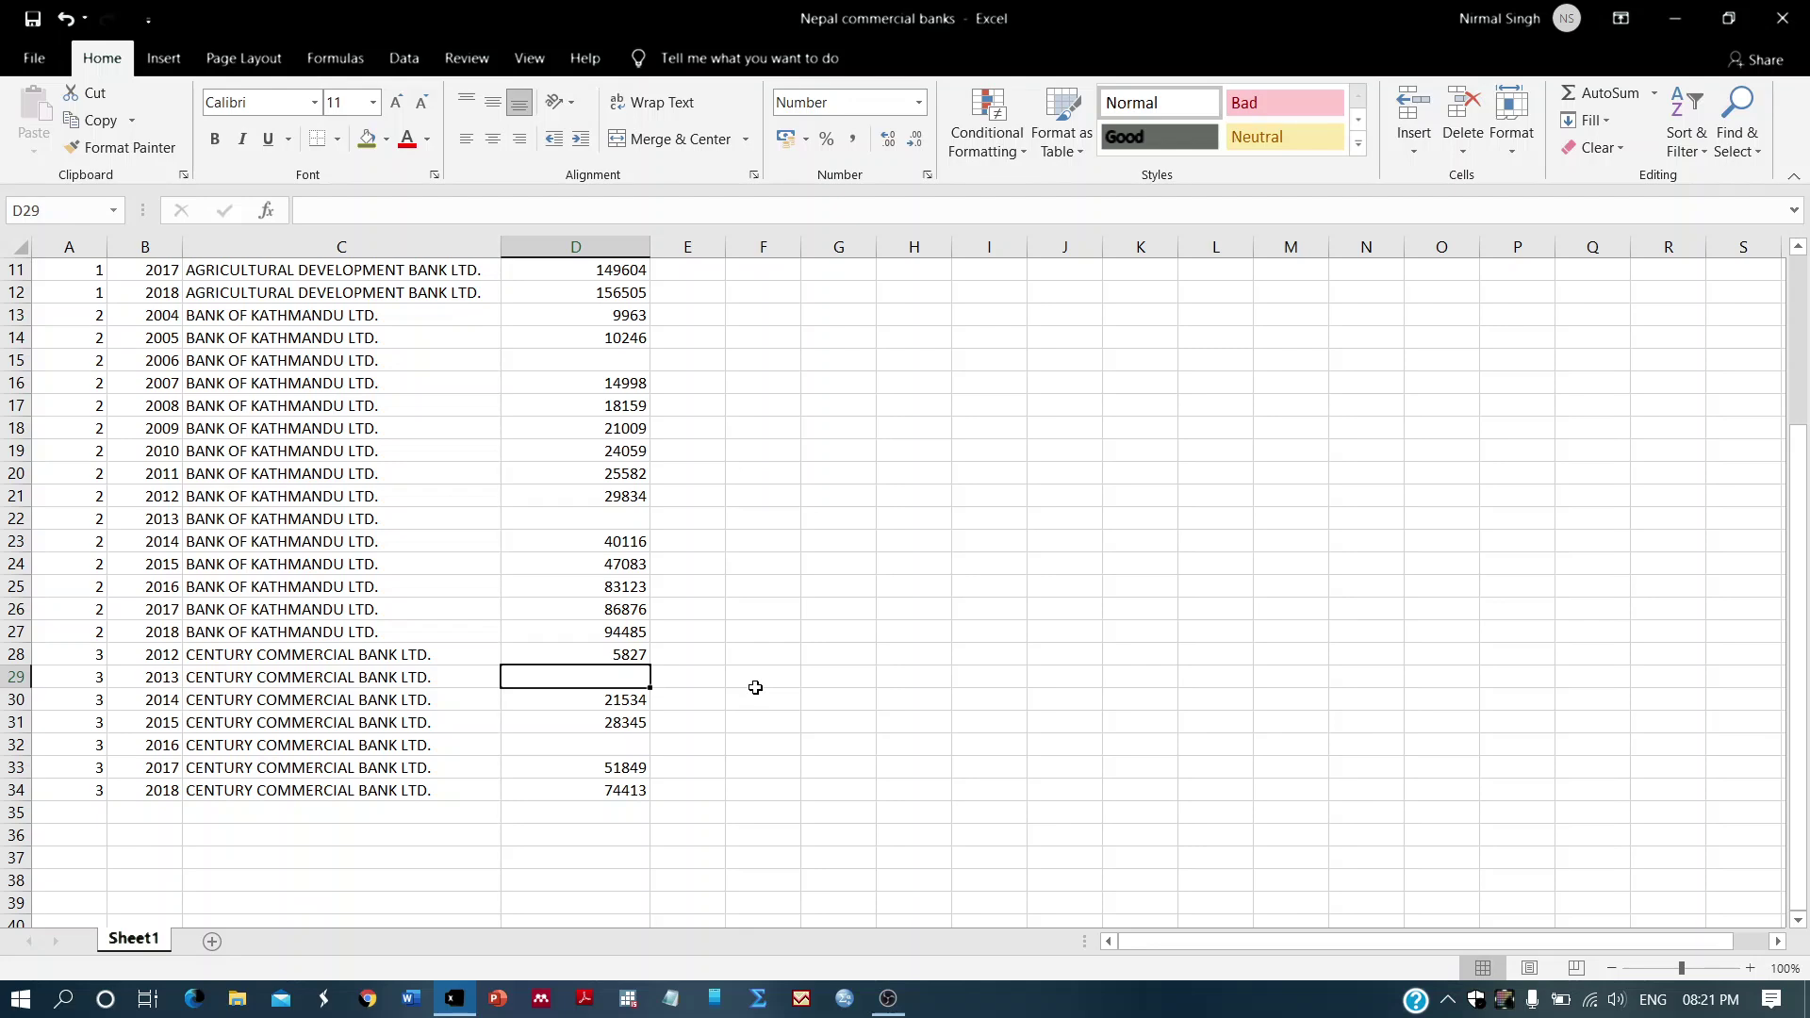
pyautogui.scroll(4, 756, 687)
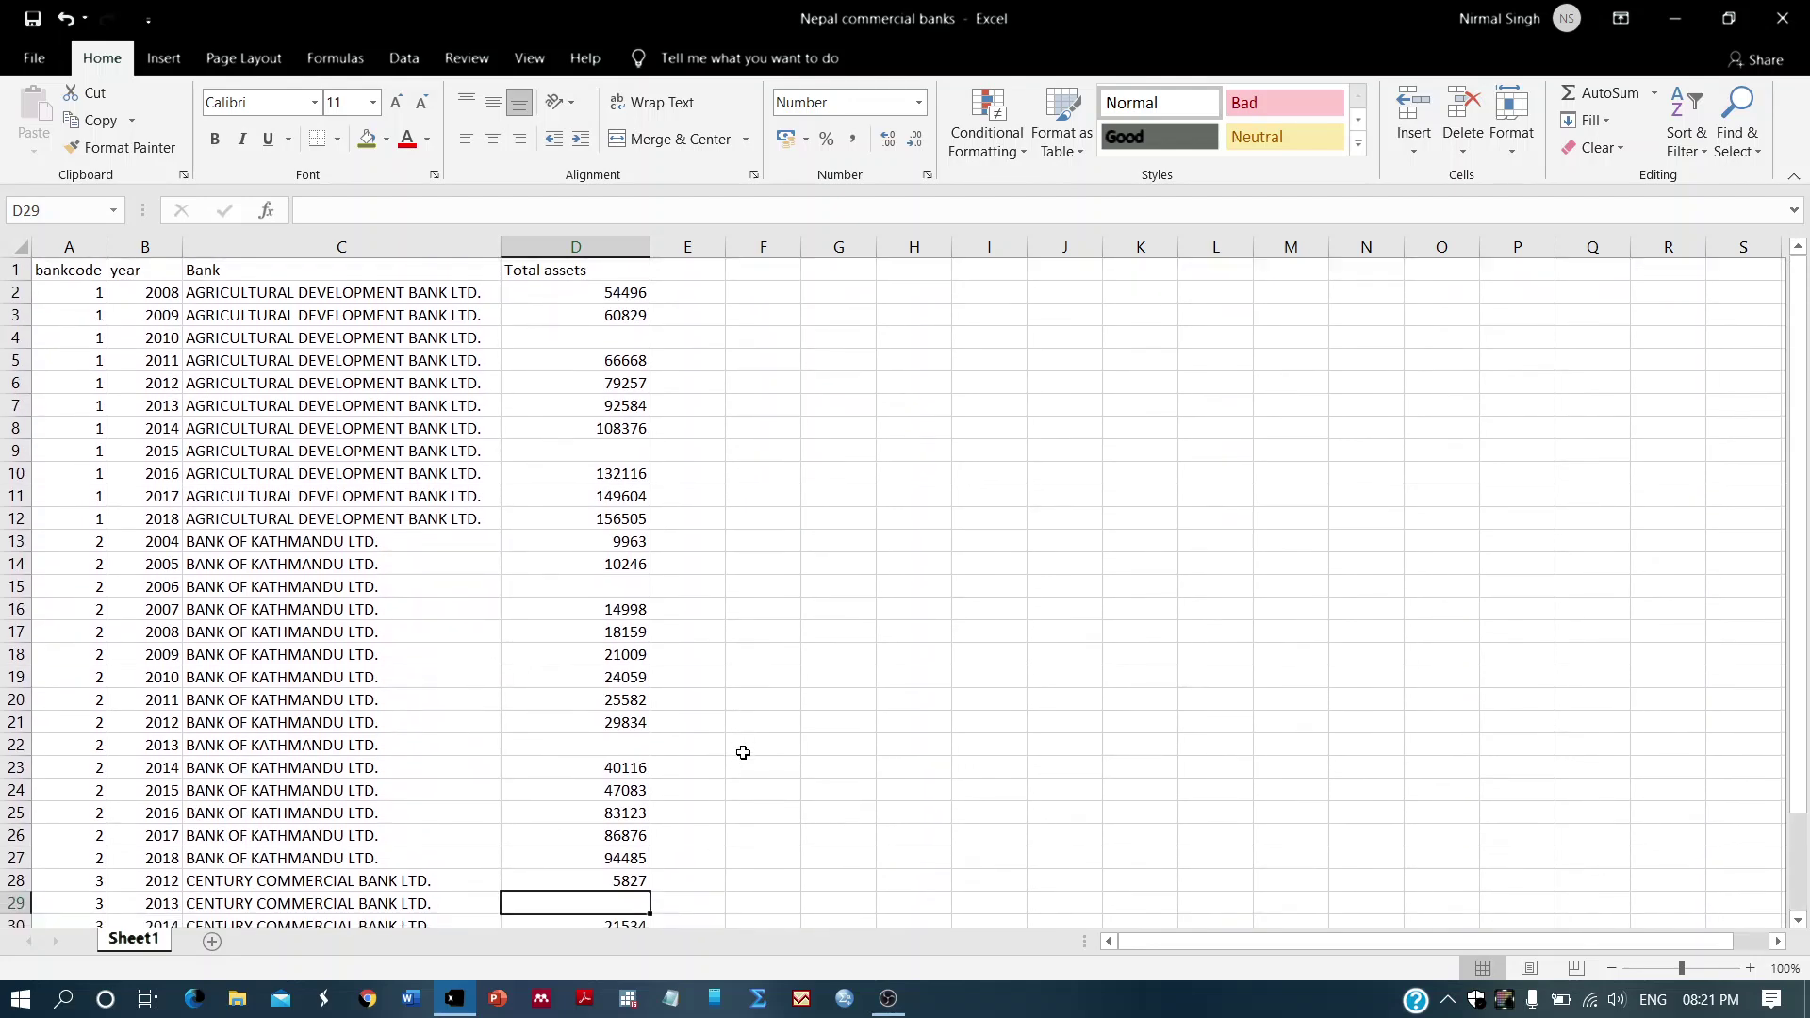
pyautogui.scroll(-1, 743, 753)
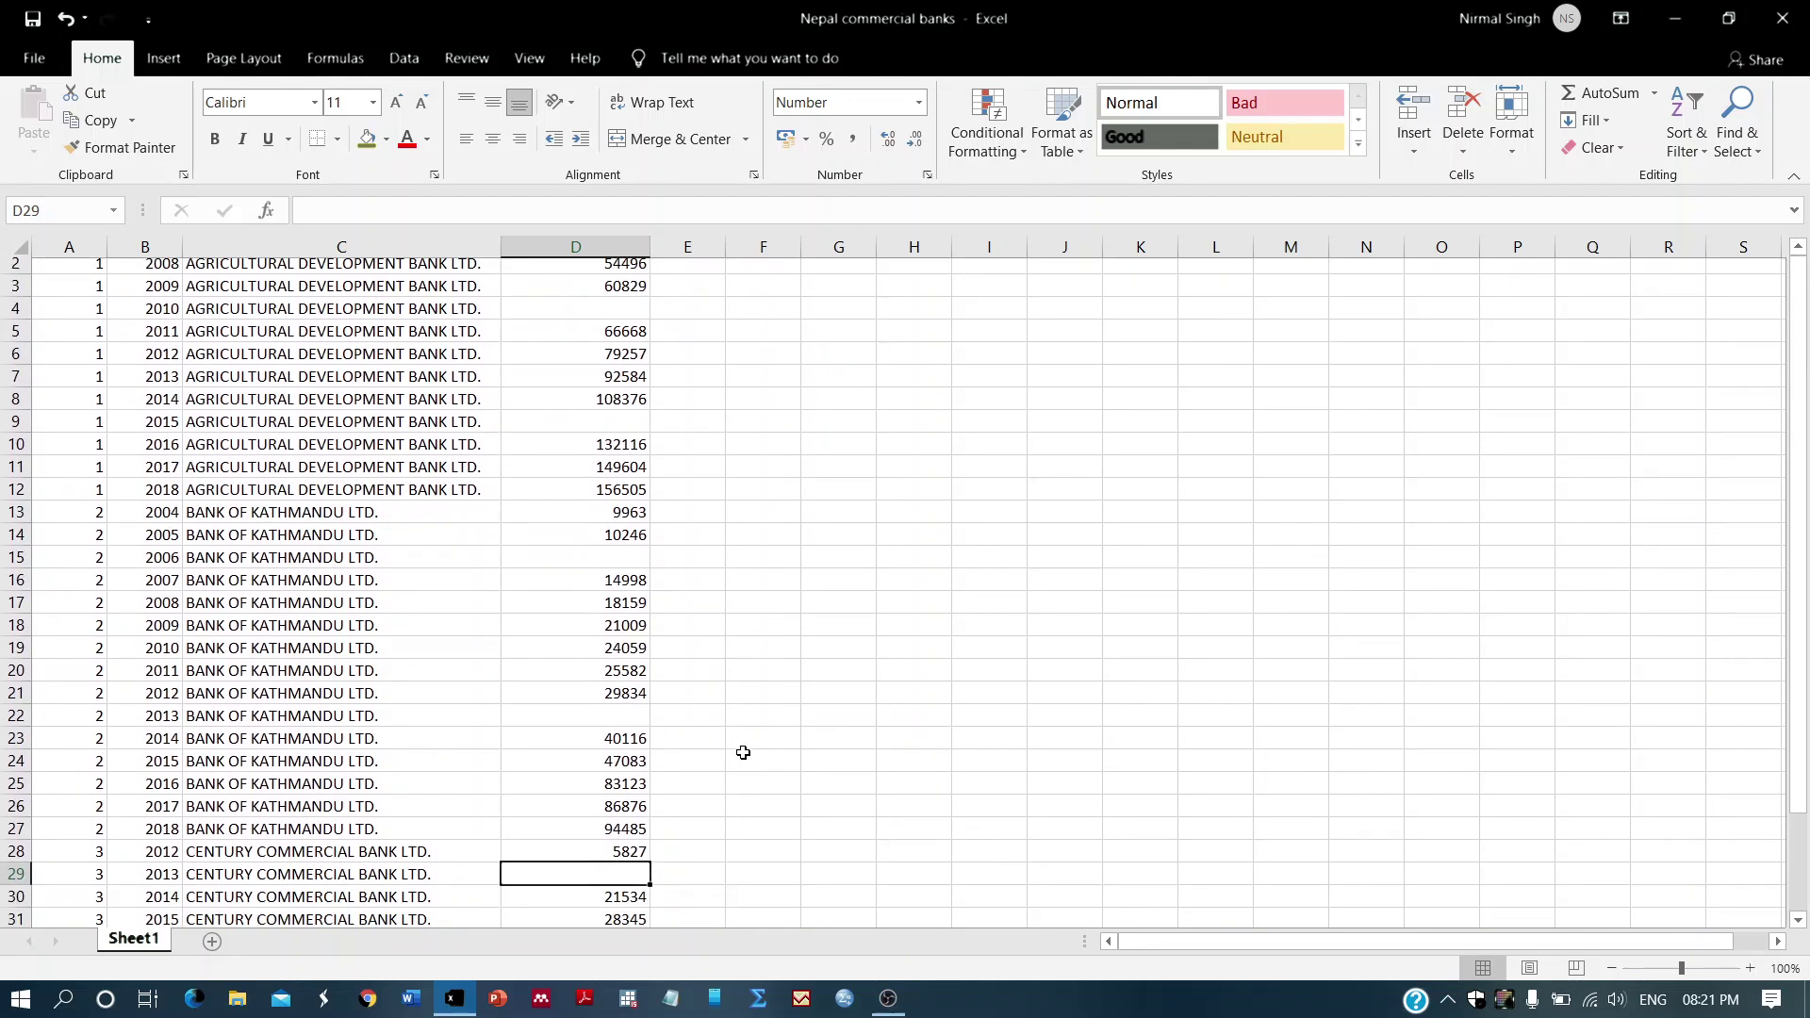
pyautogui.scroll(1, 743, 752)
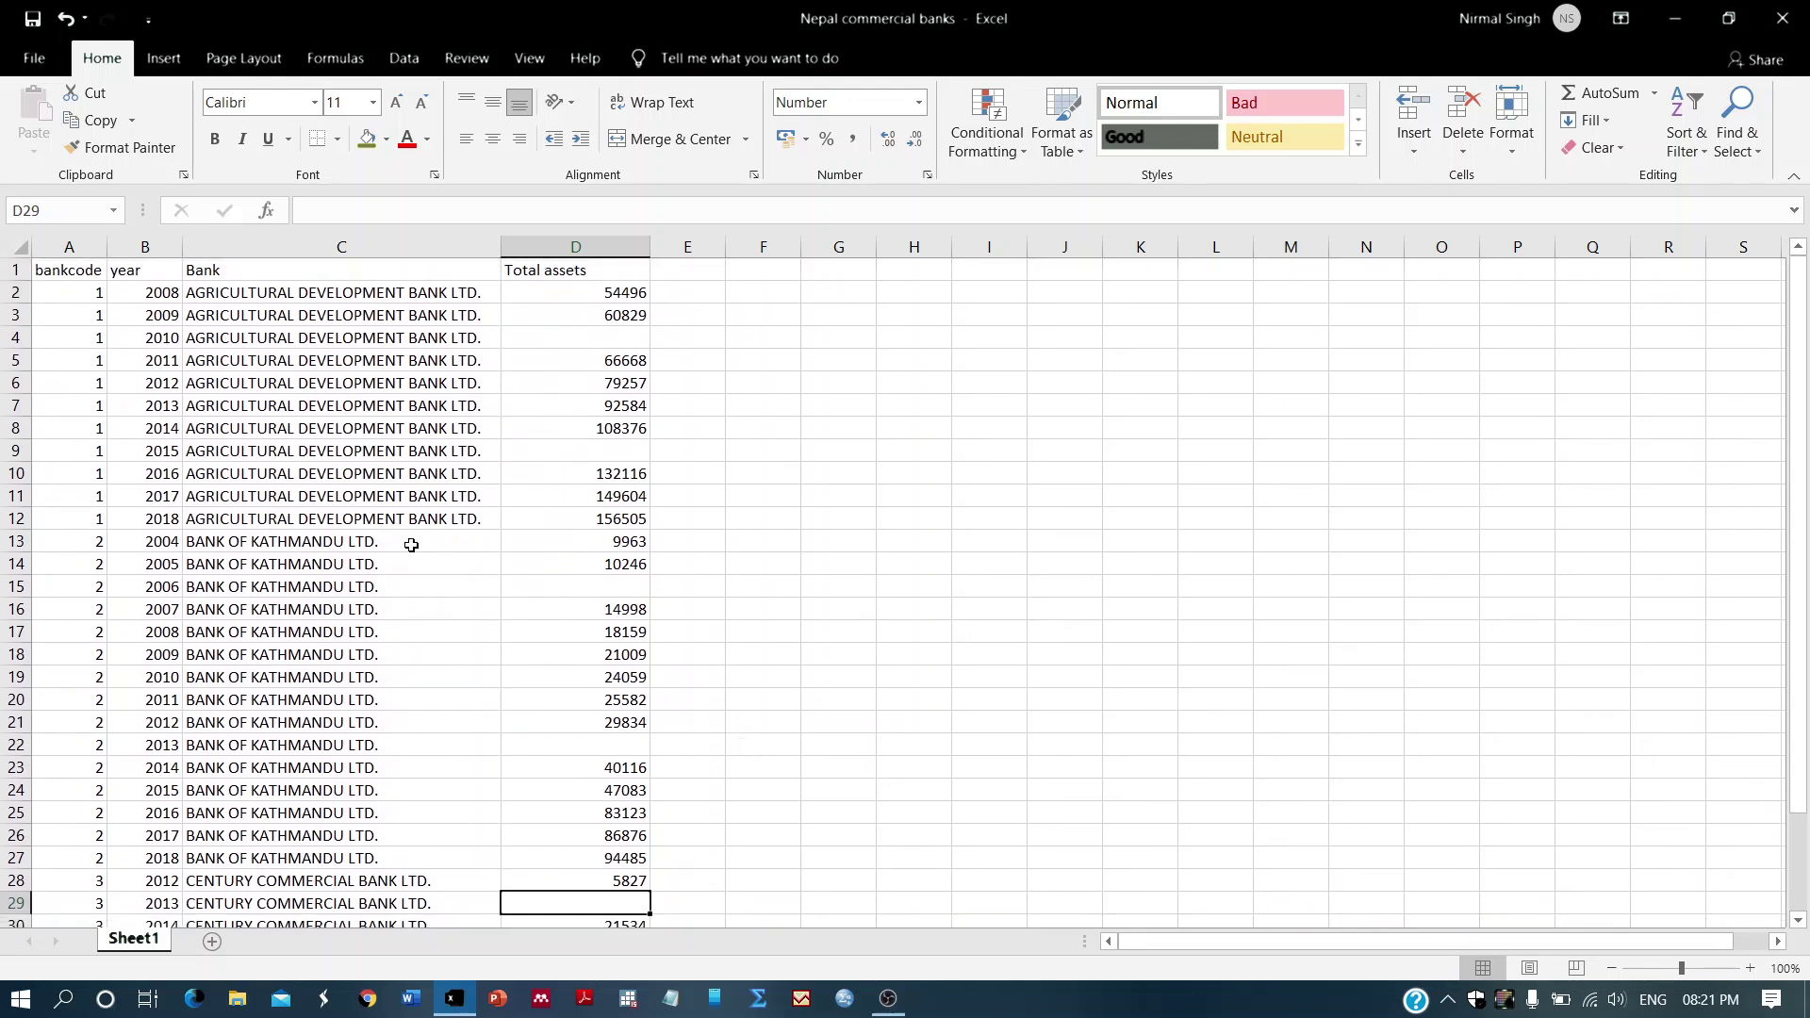
pyautogui.moveTo(272, 293); pyautogui.dragTo(286, 885)
pyautogui.scroll(-3, 286, 885)
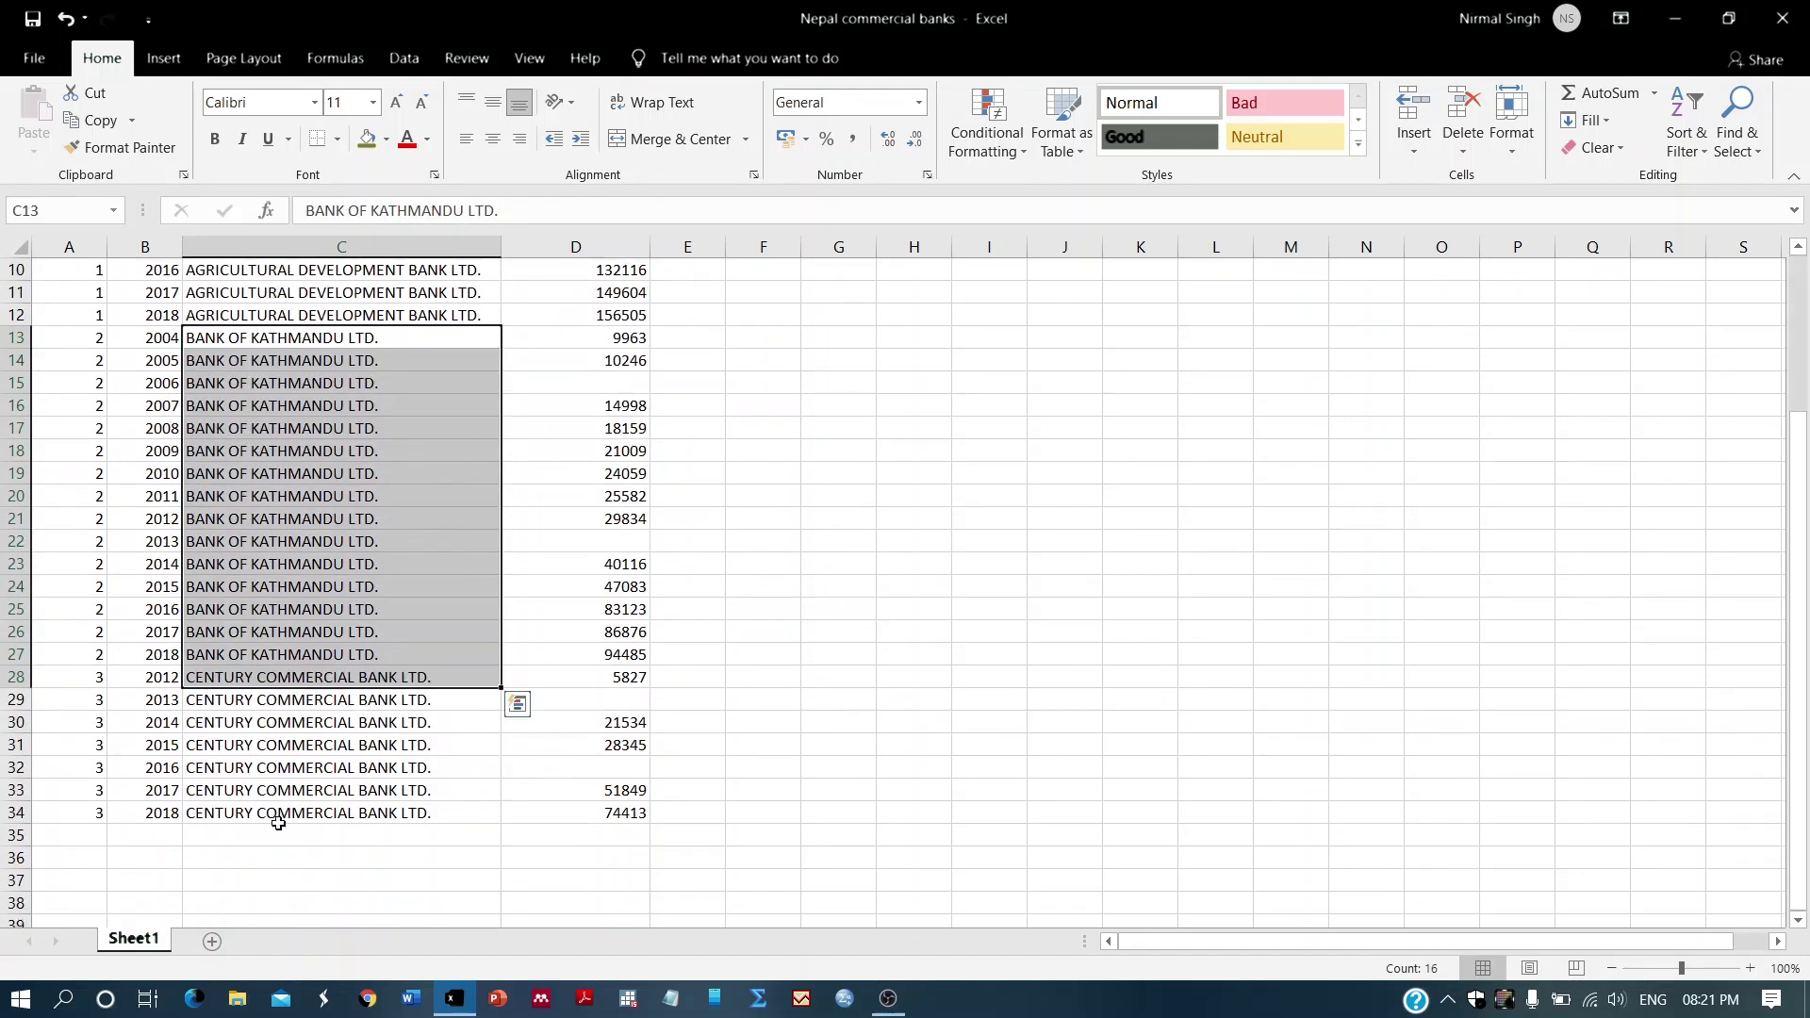
pyautogui.click(276, 702)
pyautogui.moveTo(269, 759); pyautogui.dragTo(266, 805)
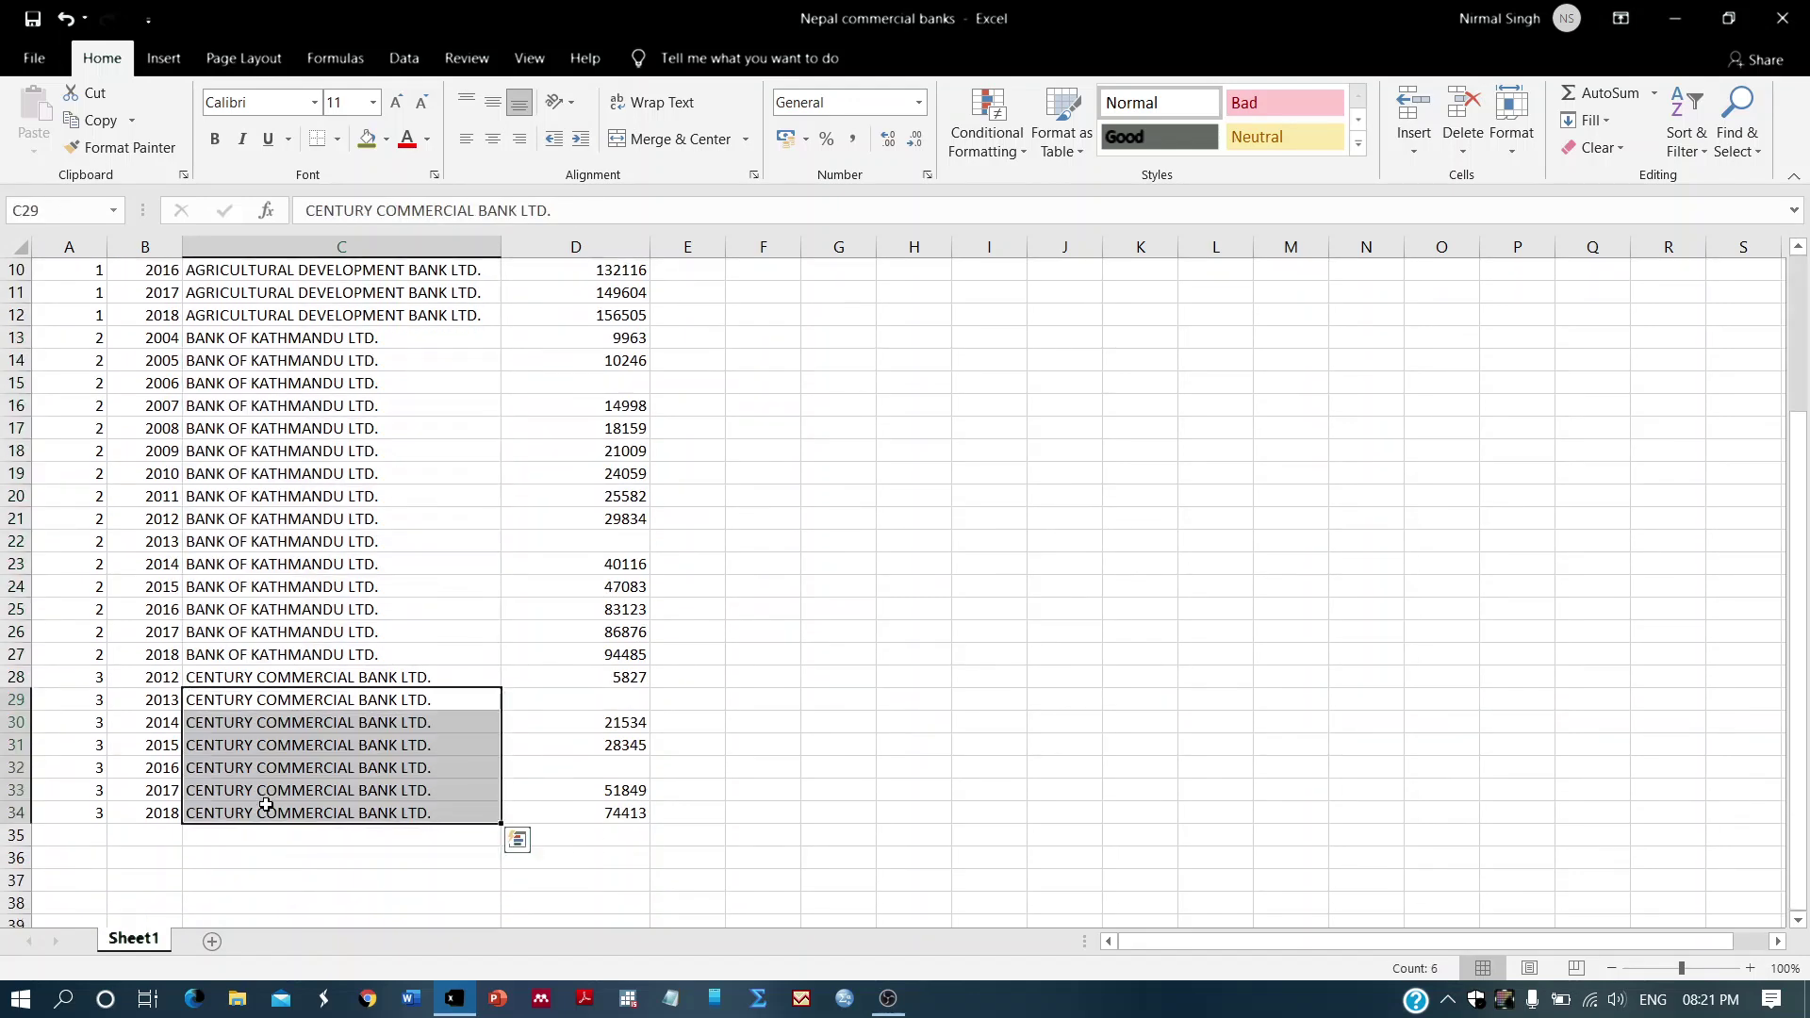
pyautogui.scroll(3, 267, 804)
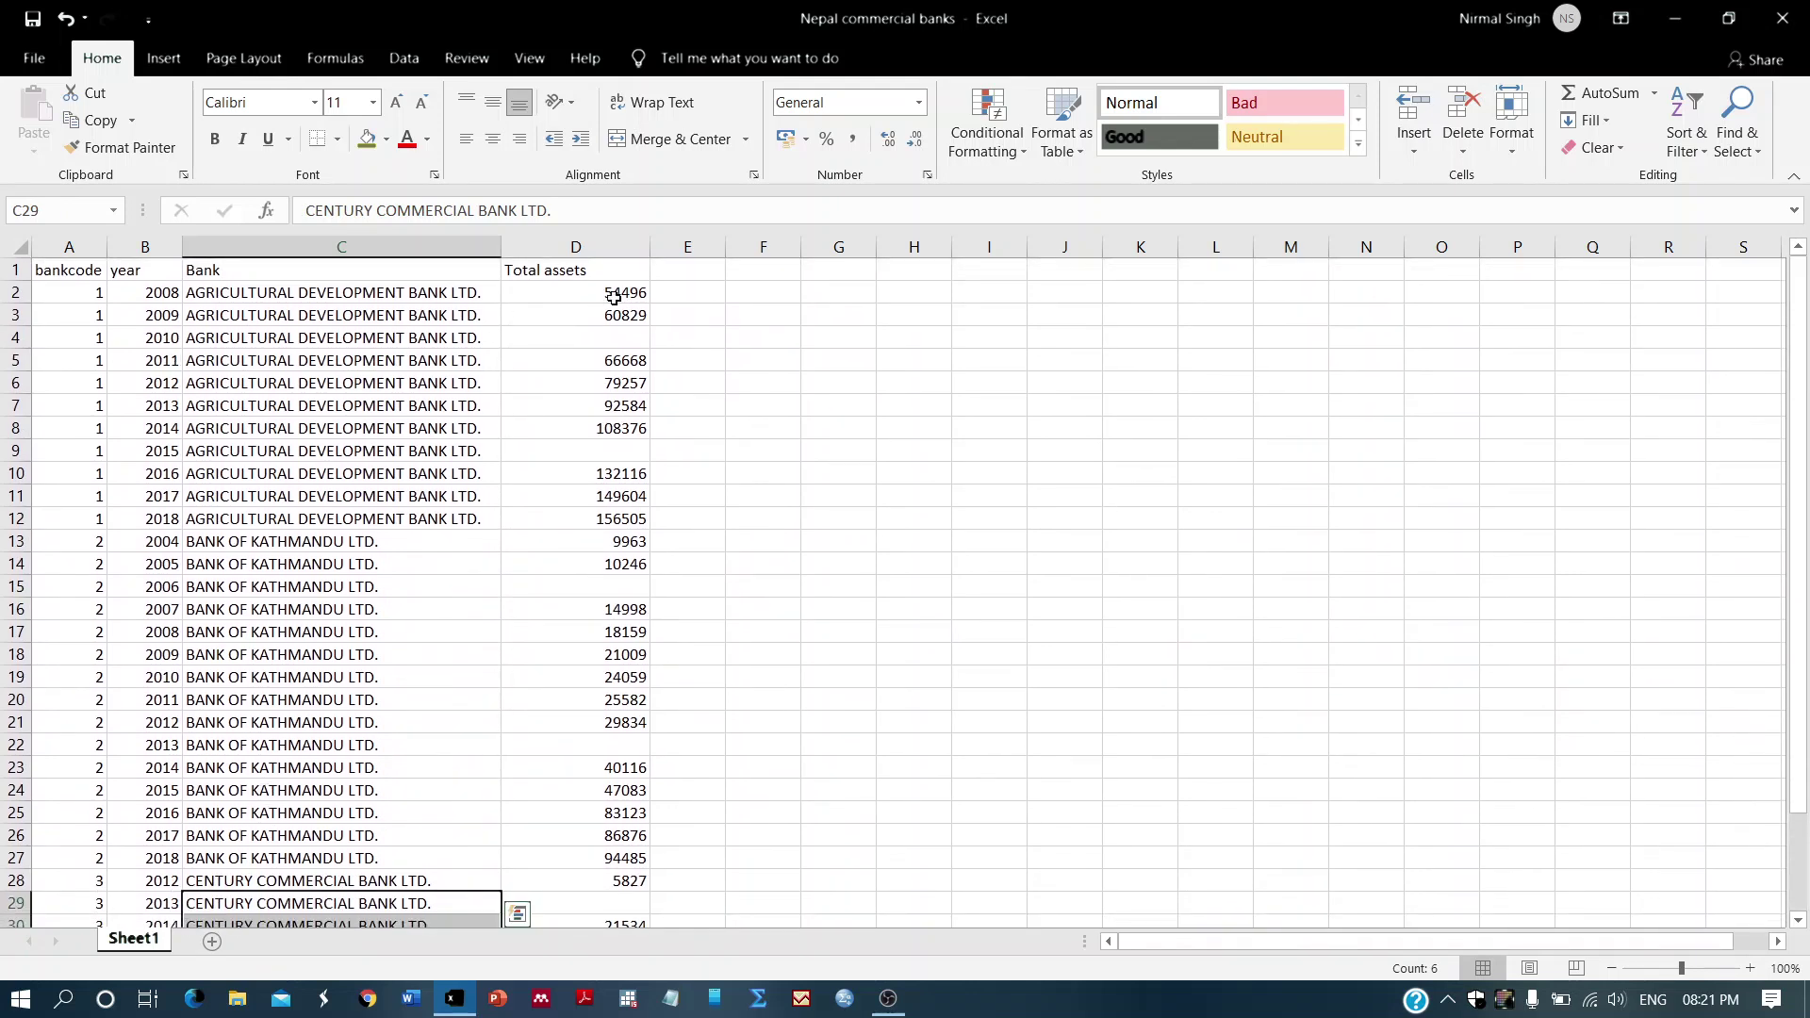
# Examine the Total assets column for missing values across the rows of all the banks
pyautogui.moveTo(614, 294); pyautogui.dragTo(621, 678)
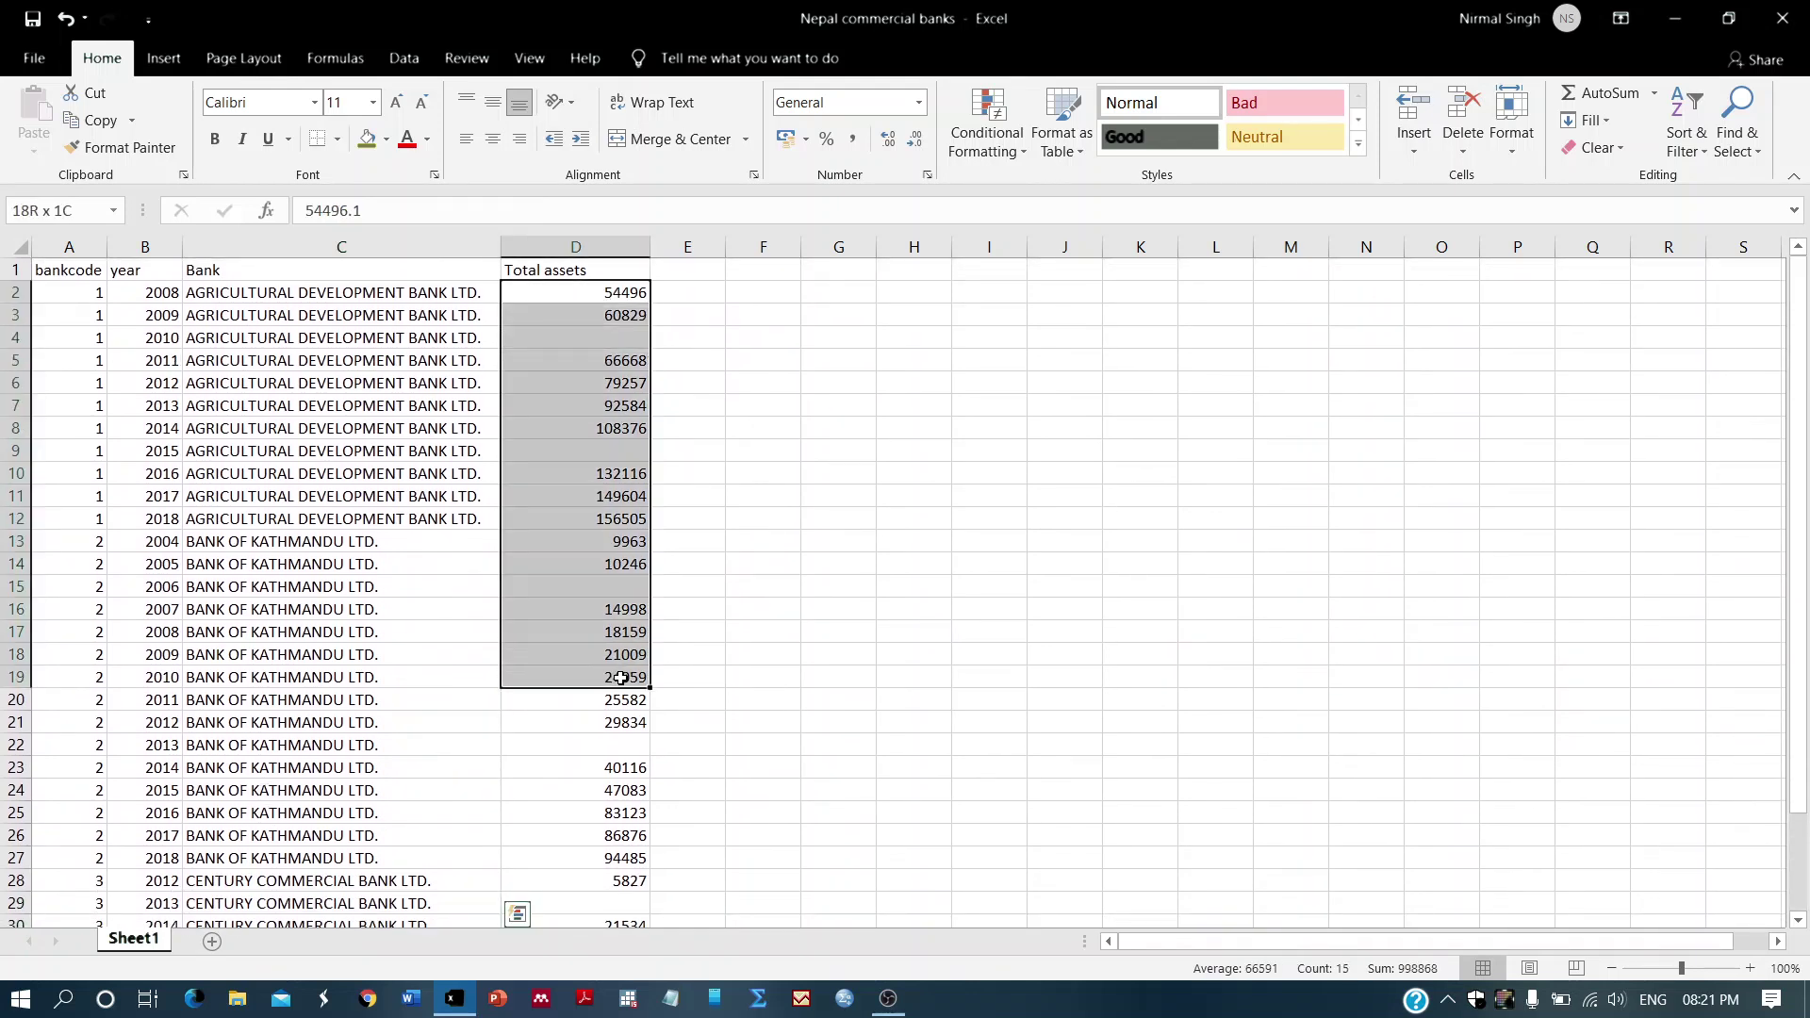
pyautogui.click(619, 341)
pyautogui.click(622, 450)
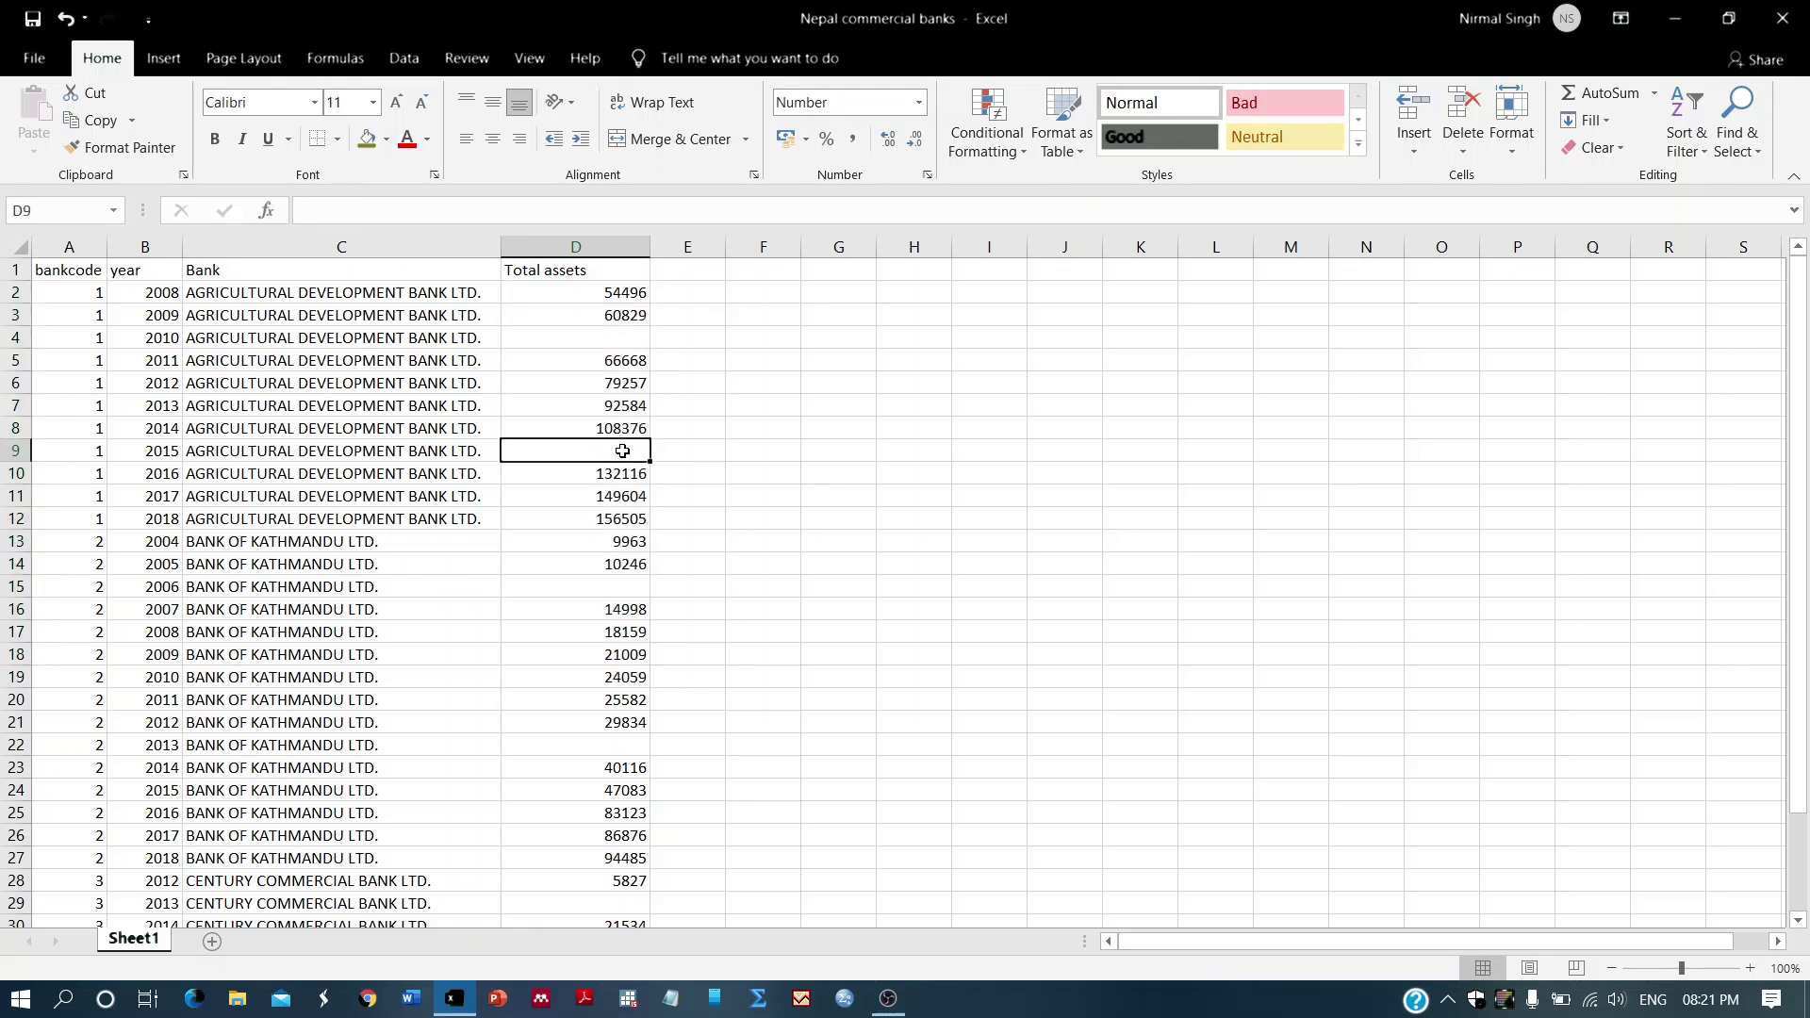
pyautogui.click(628, 588)
pyautogui.click(631, 745)
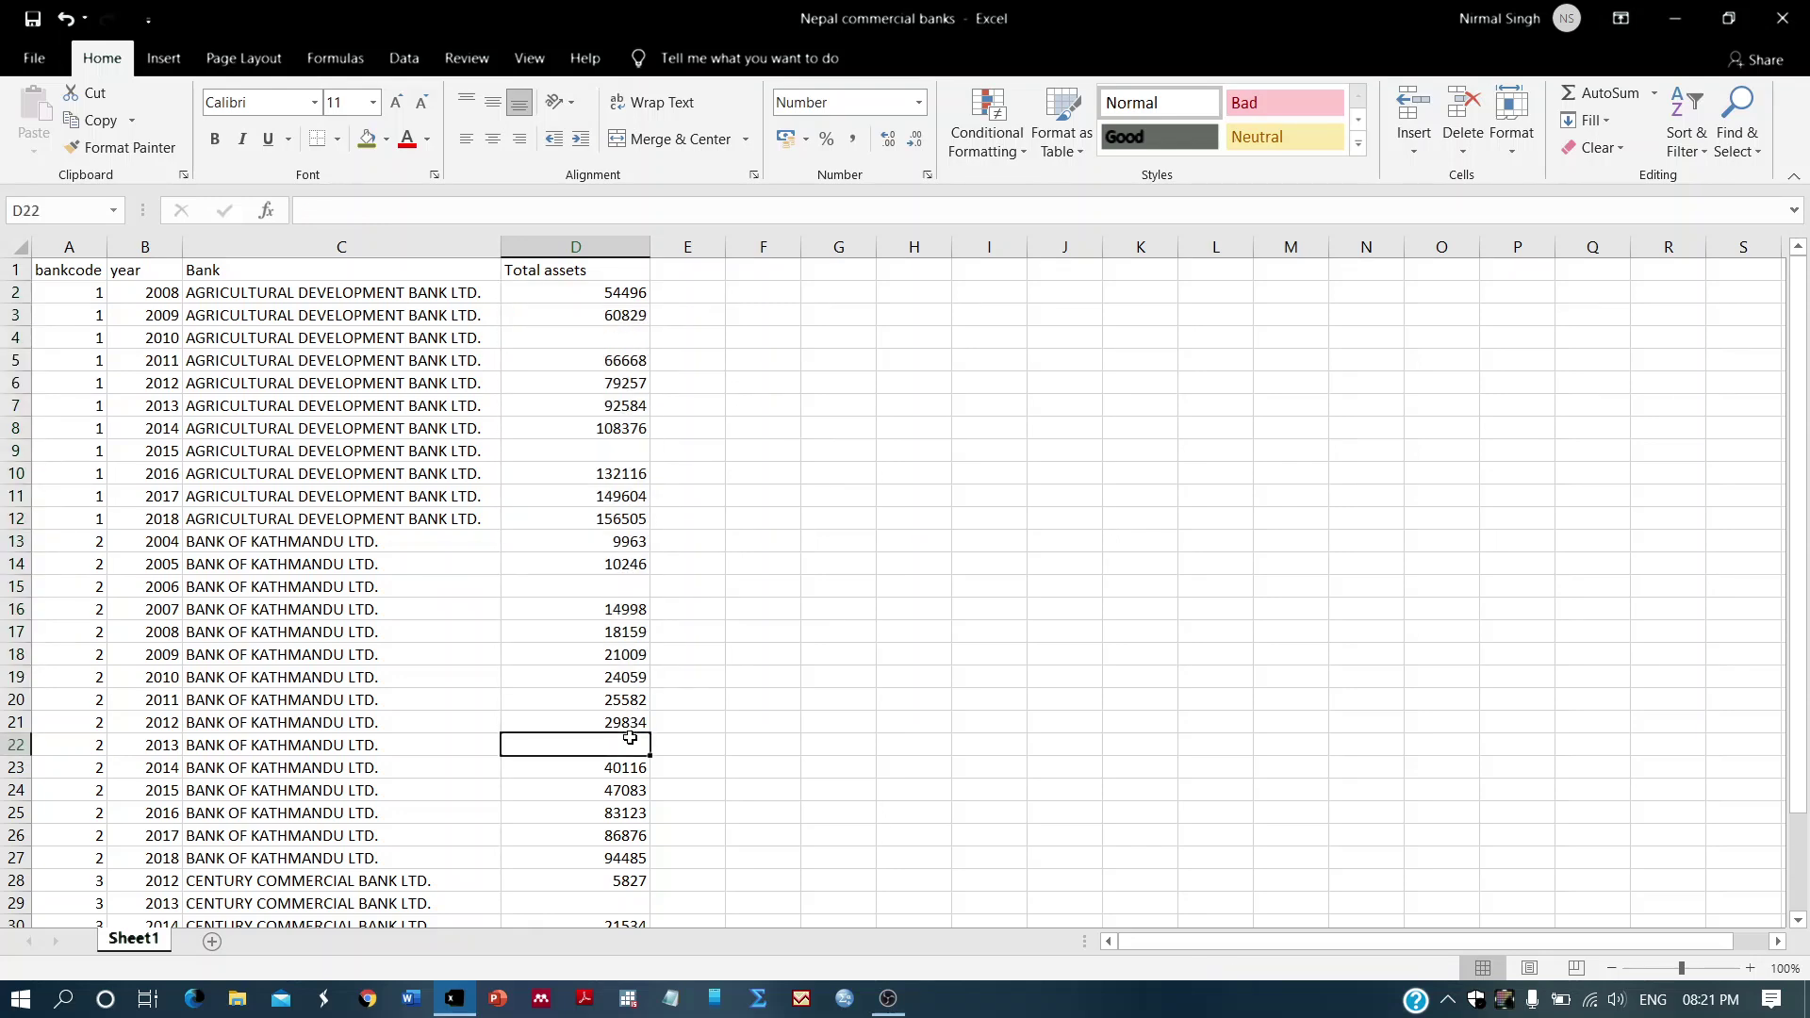
pyautogui.scroll(-4, 630, 741)
pyautogui.click(622, 664)
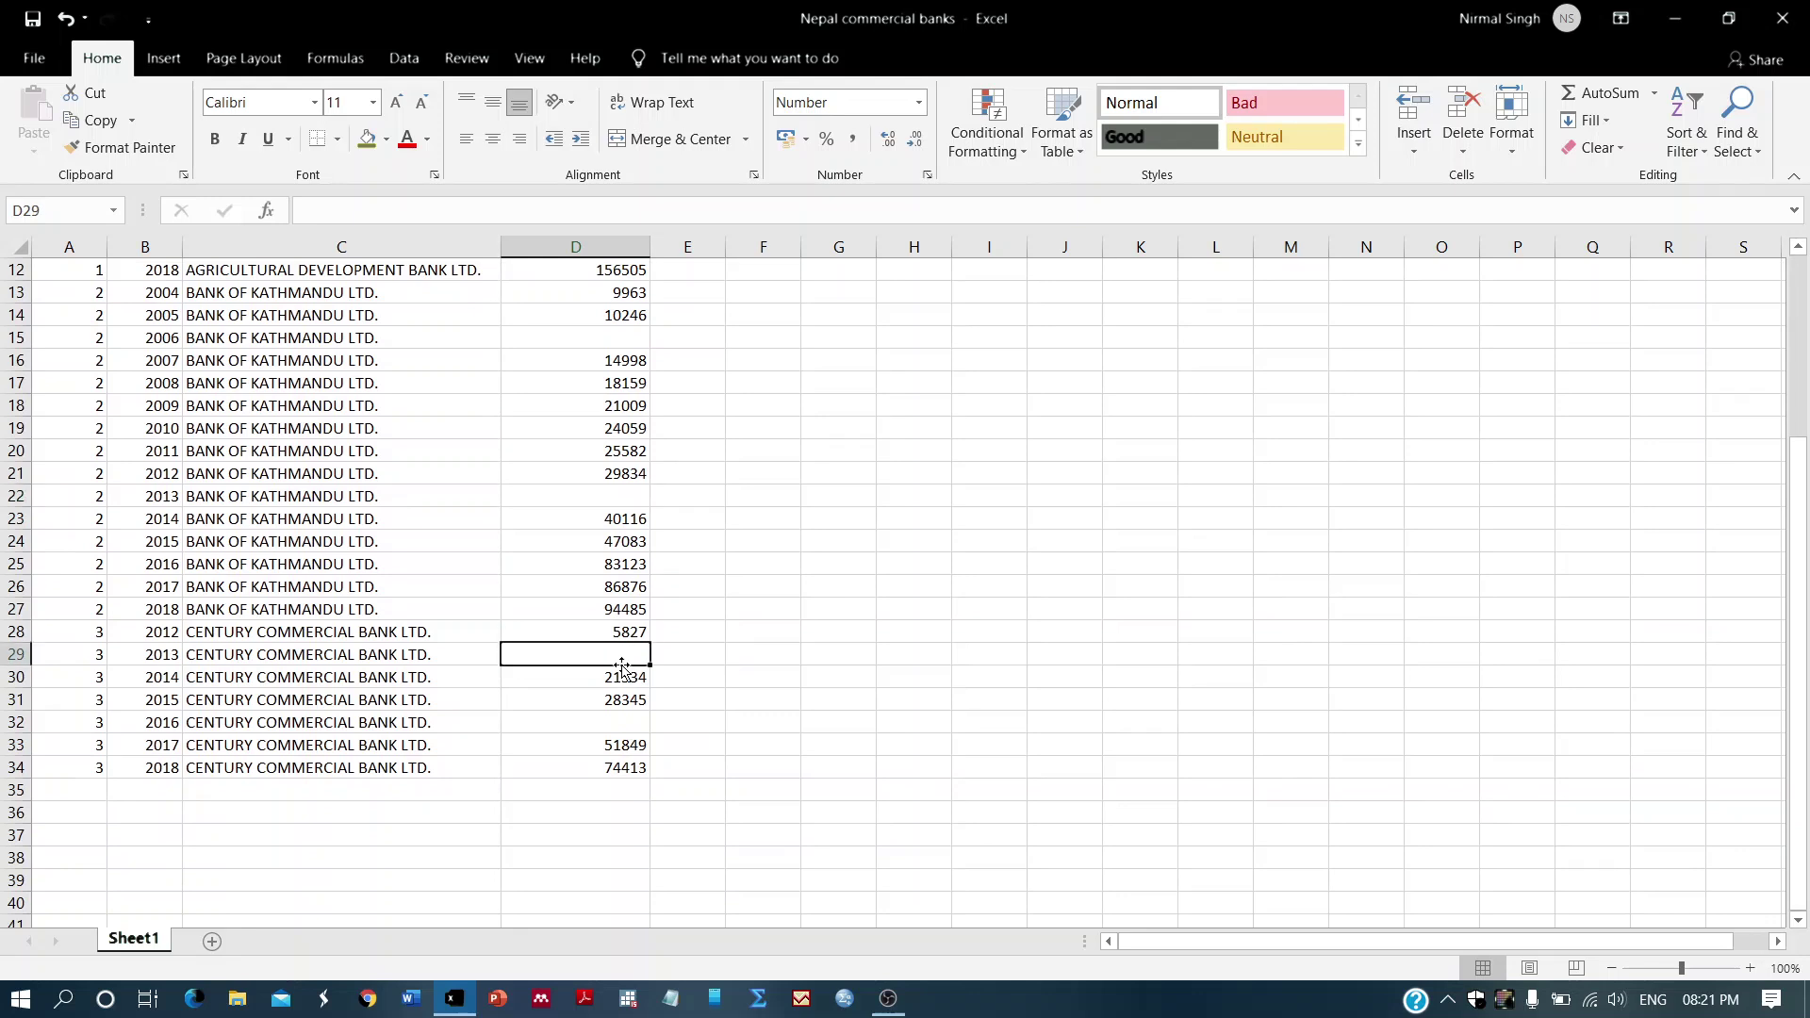
pyautogui.click(619, 723)
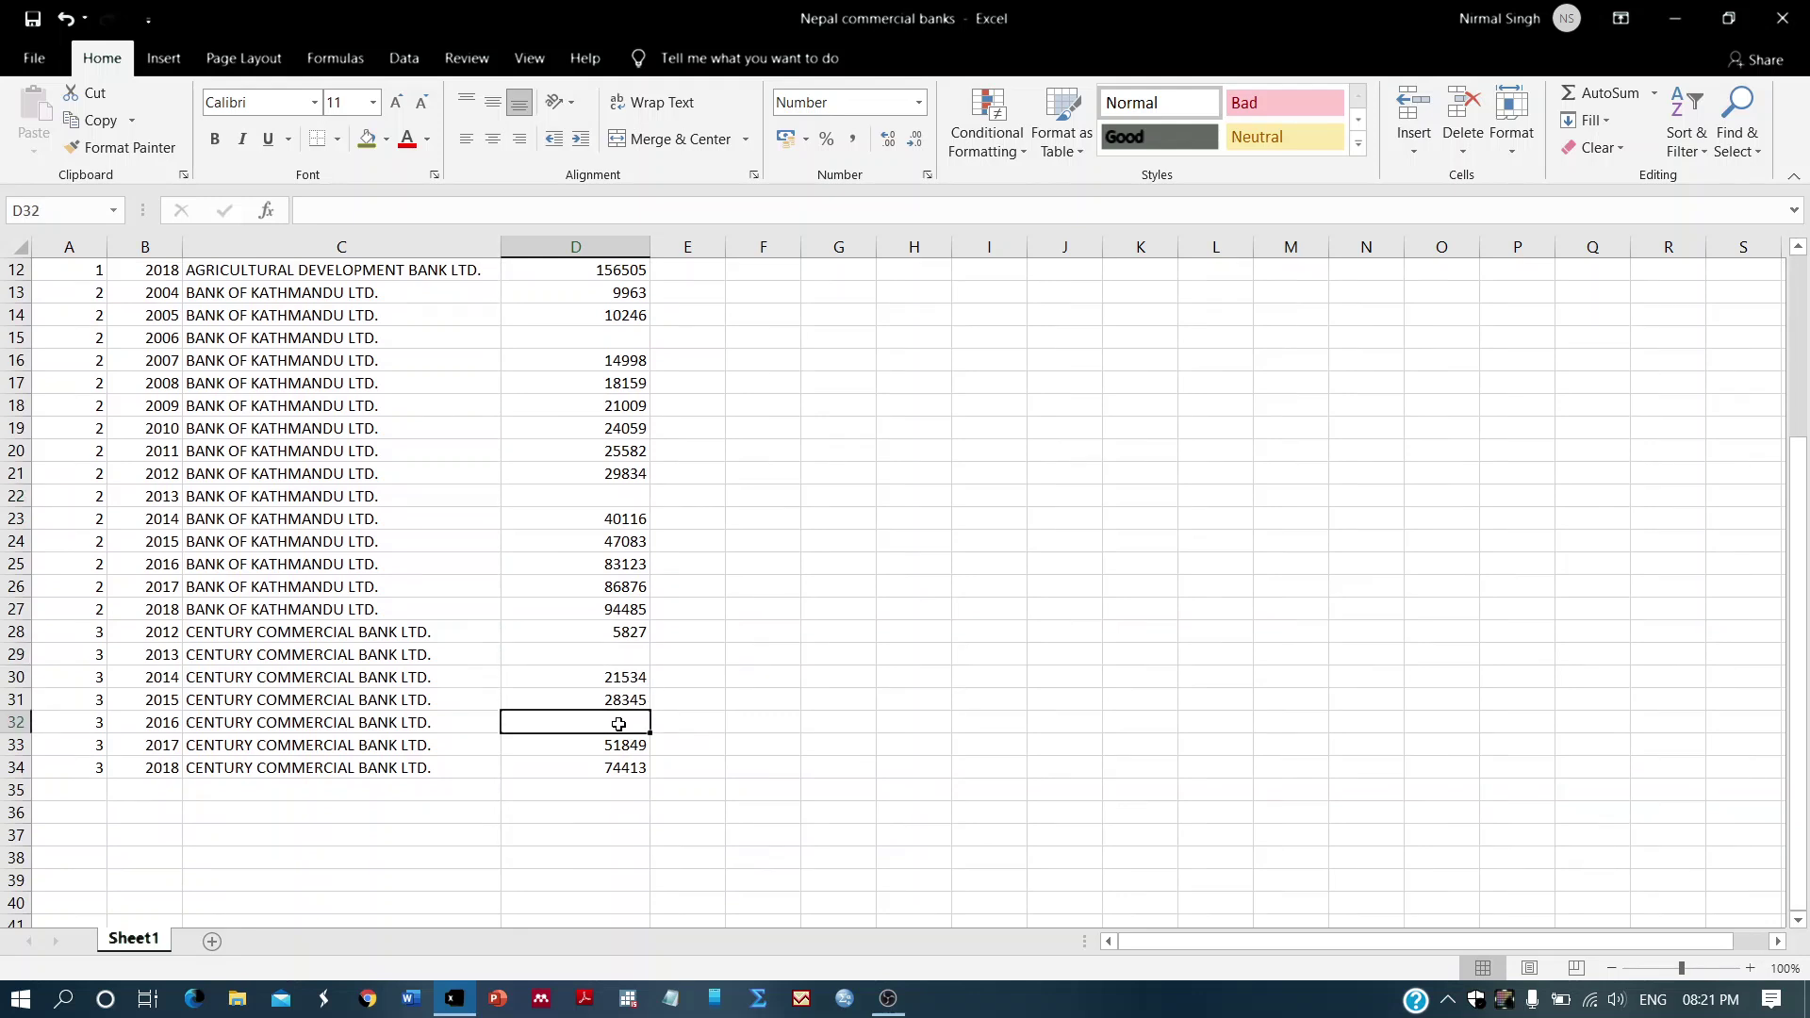
pyautogui.scroll(4, 920, 534)
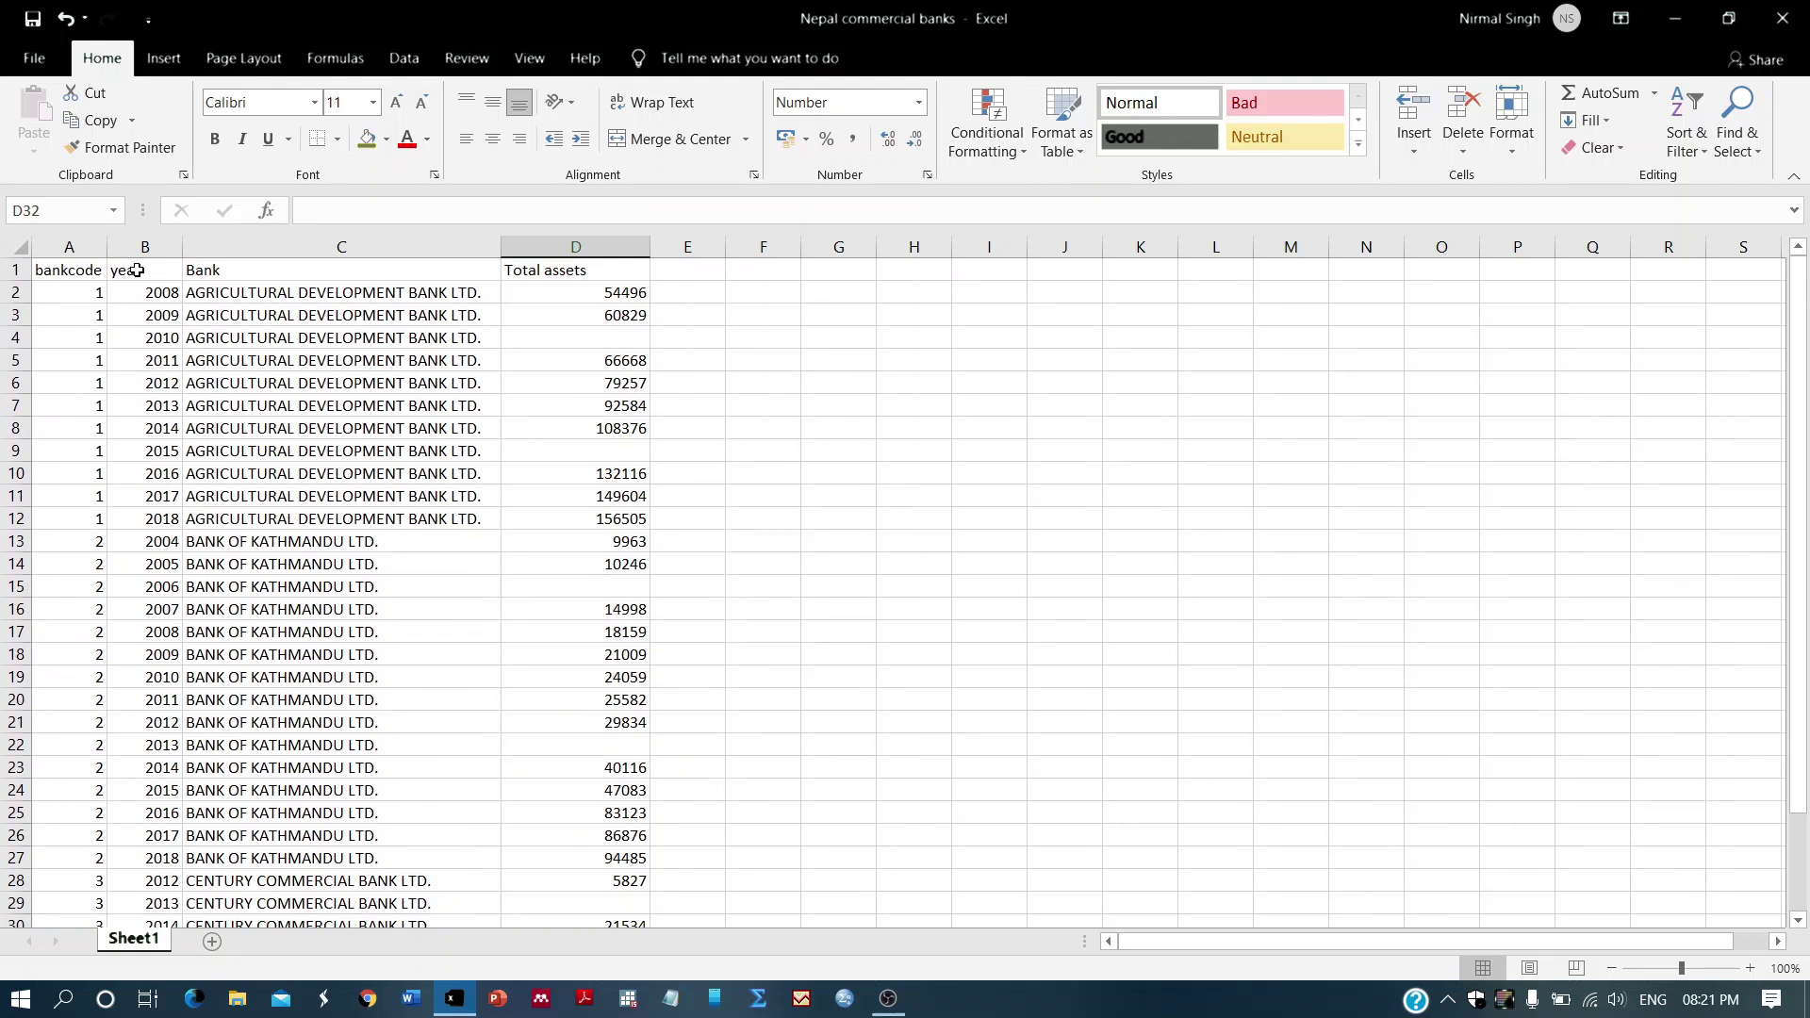
# Compare the bankcode values with the bank names at the first rows of each bank
pyautogui.click(86, 273)
pyautogui.click(89, 307)
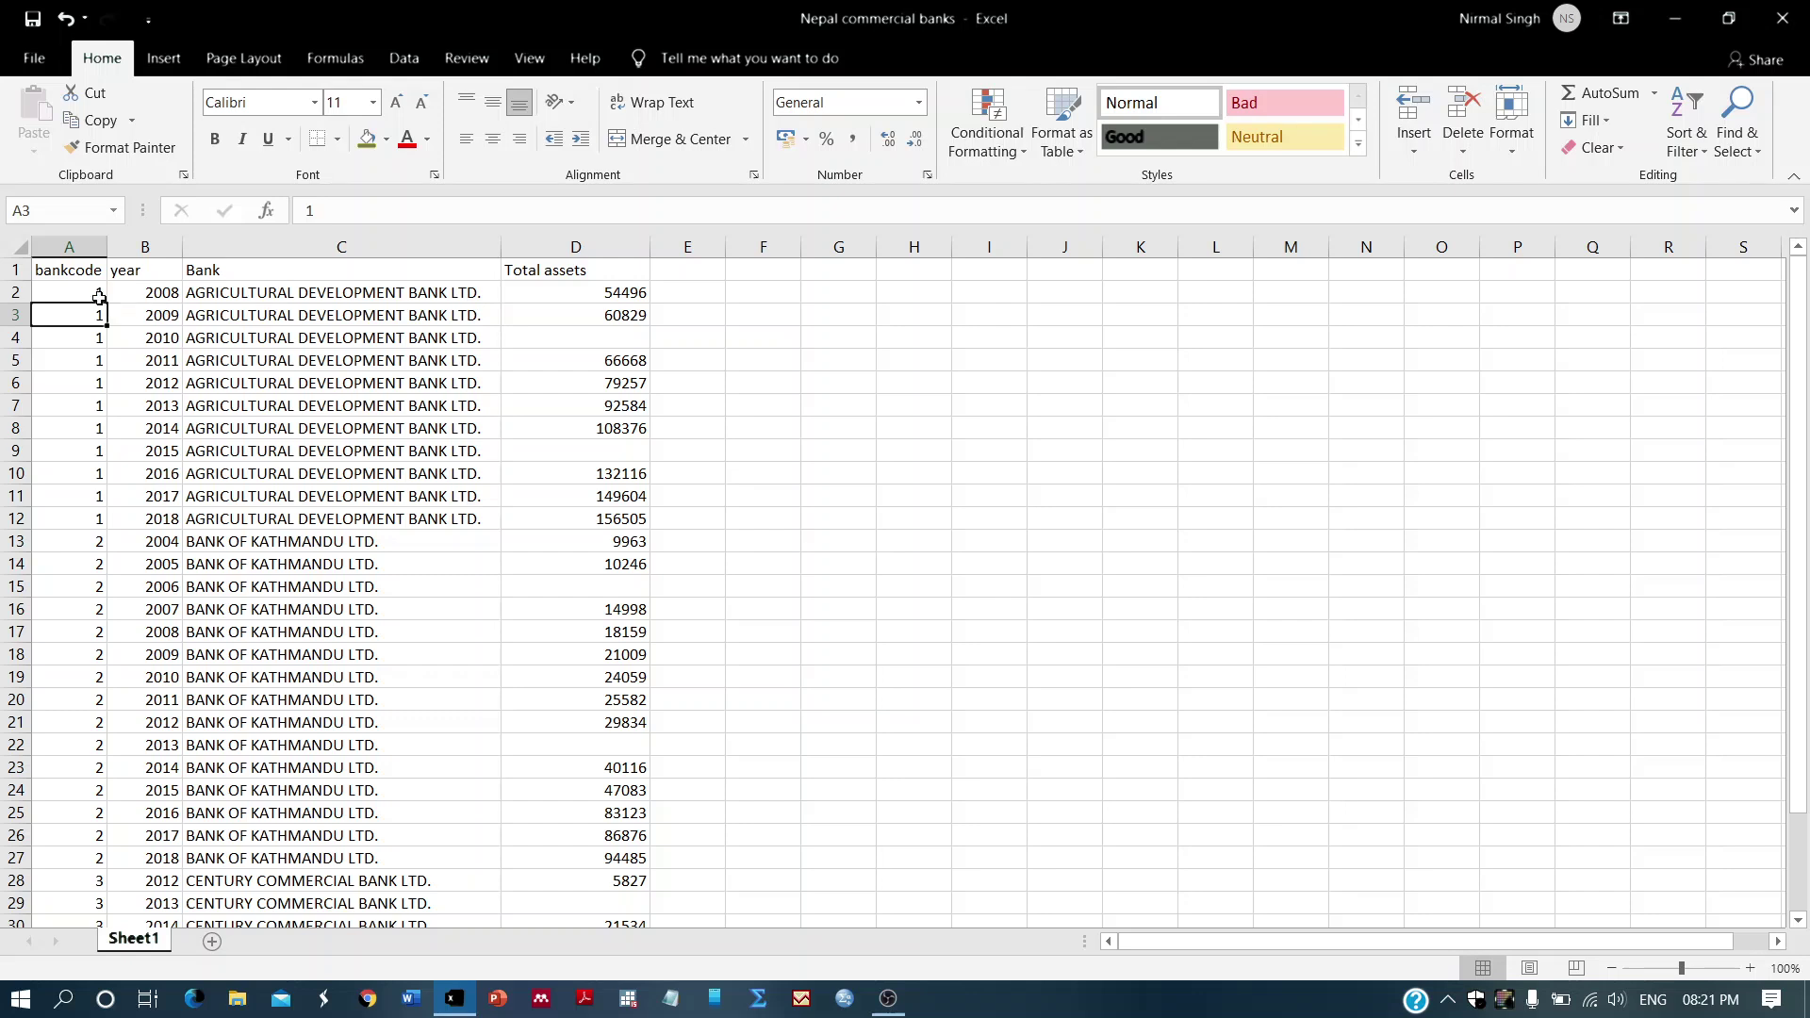
pyautogui.click(216, 544)
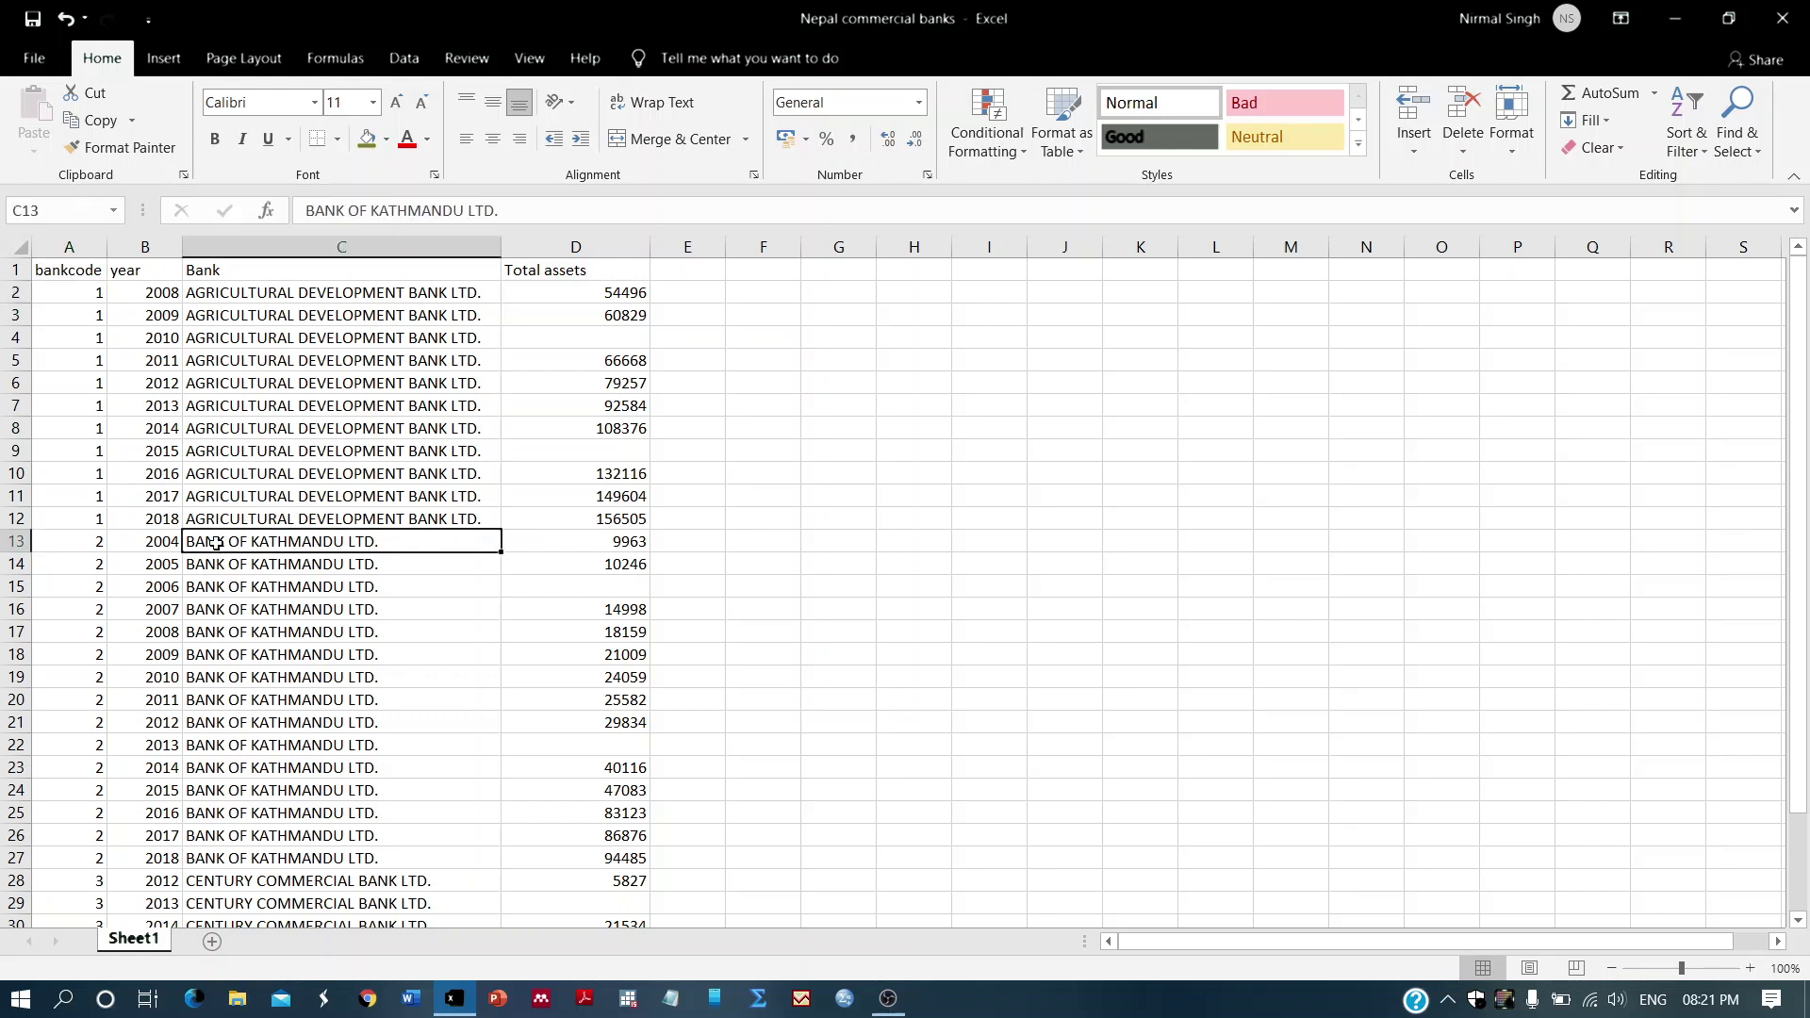
pyautogui.click(98, 538)
pyautogui.scroll(-2, 98, 537)
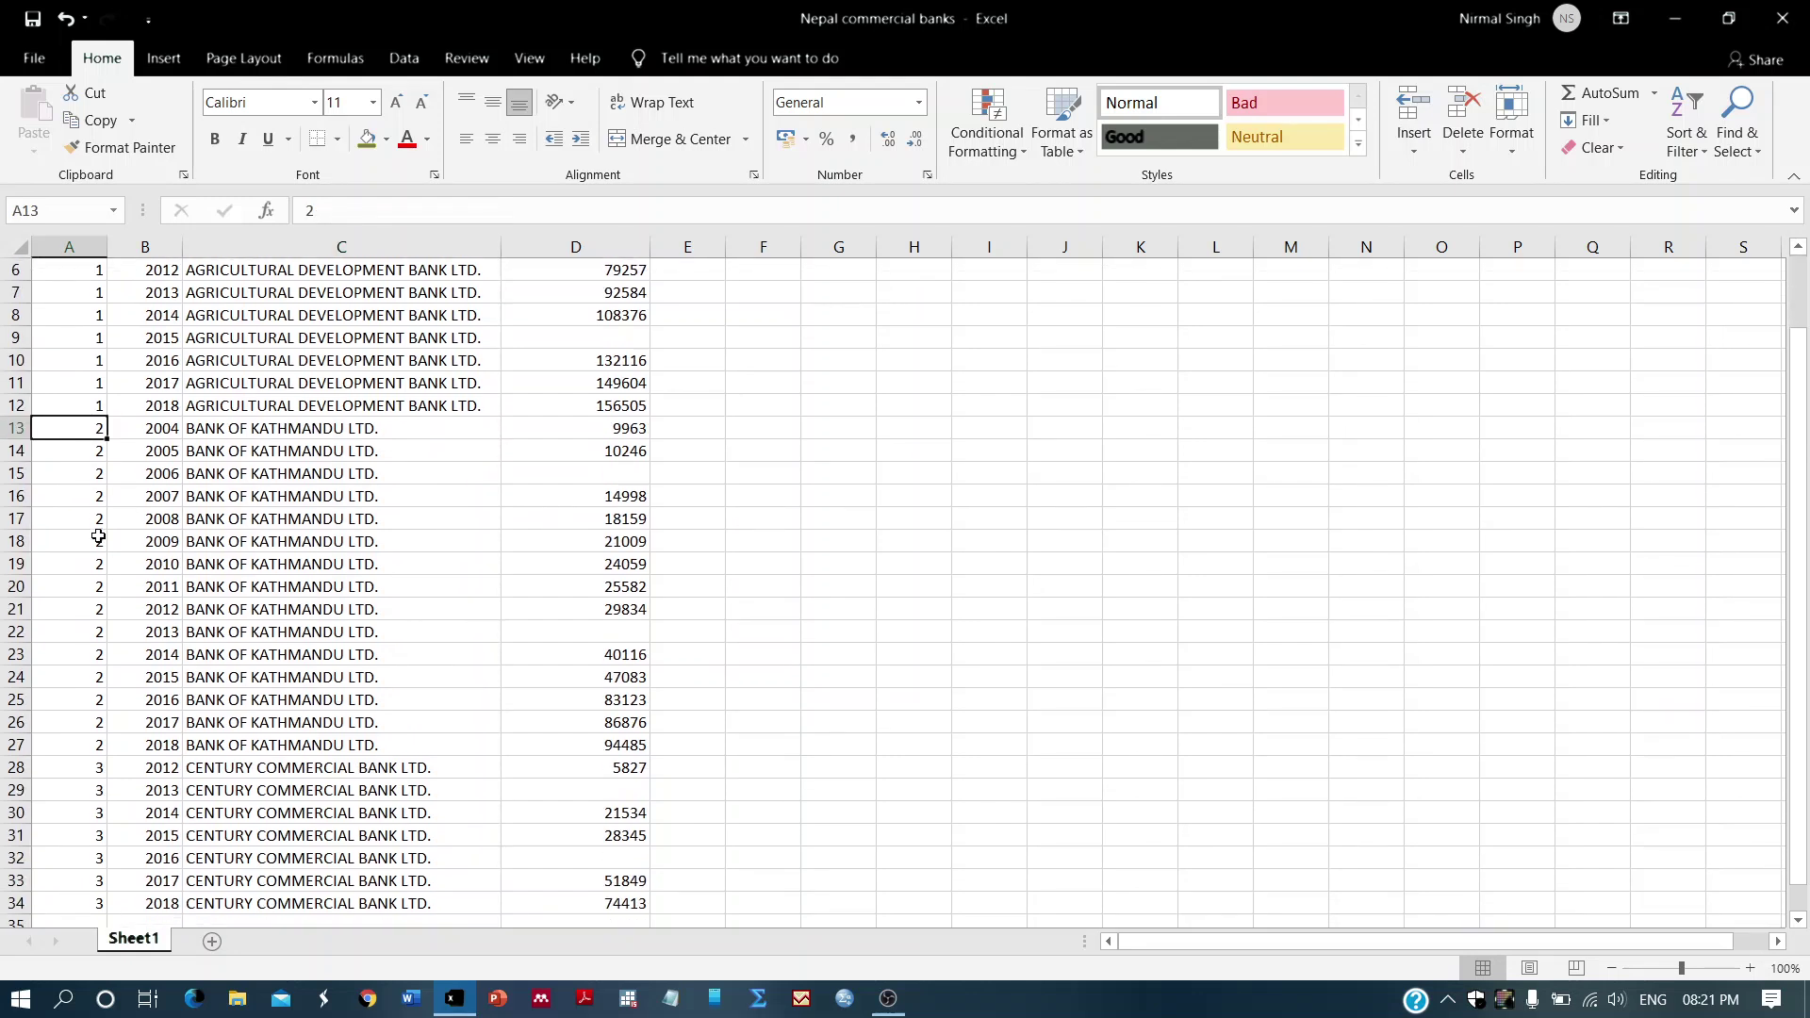
pyautogui.click(235, 766)
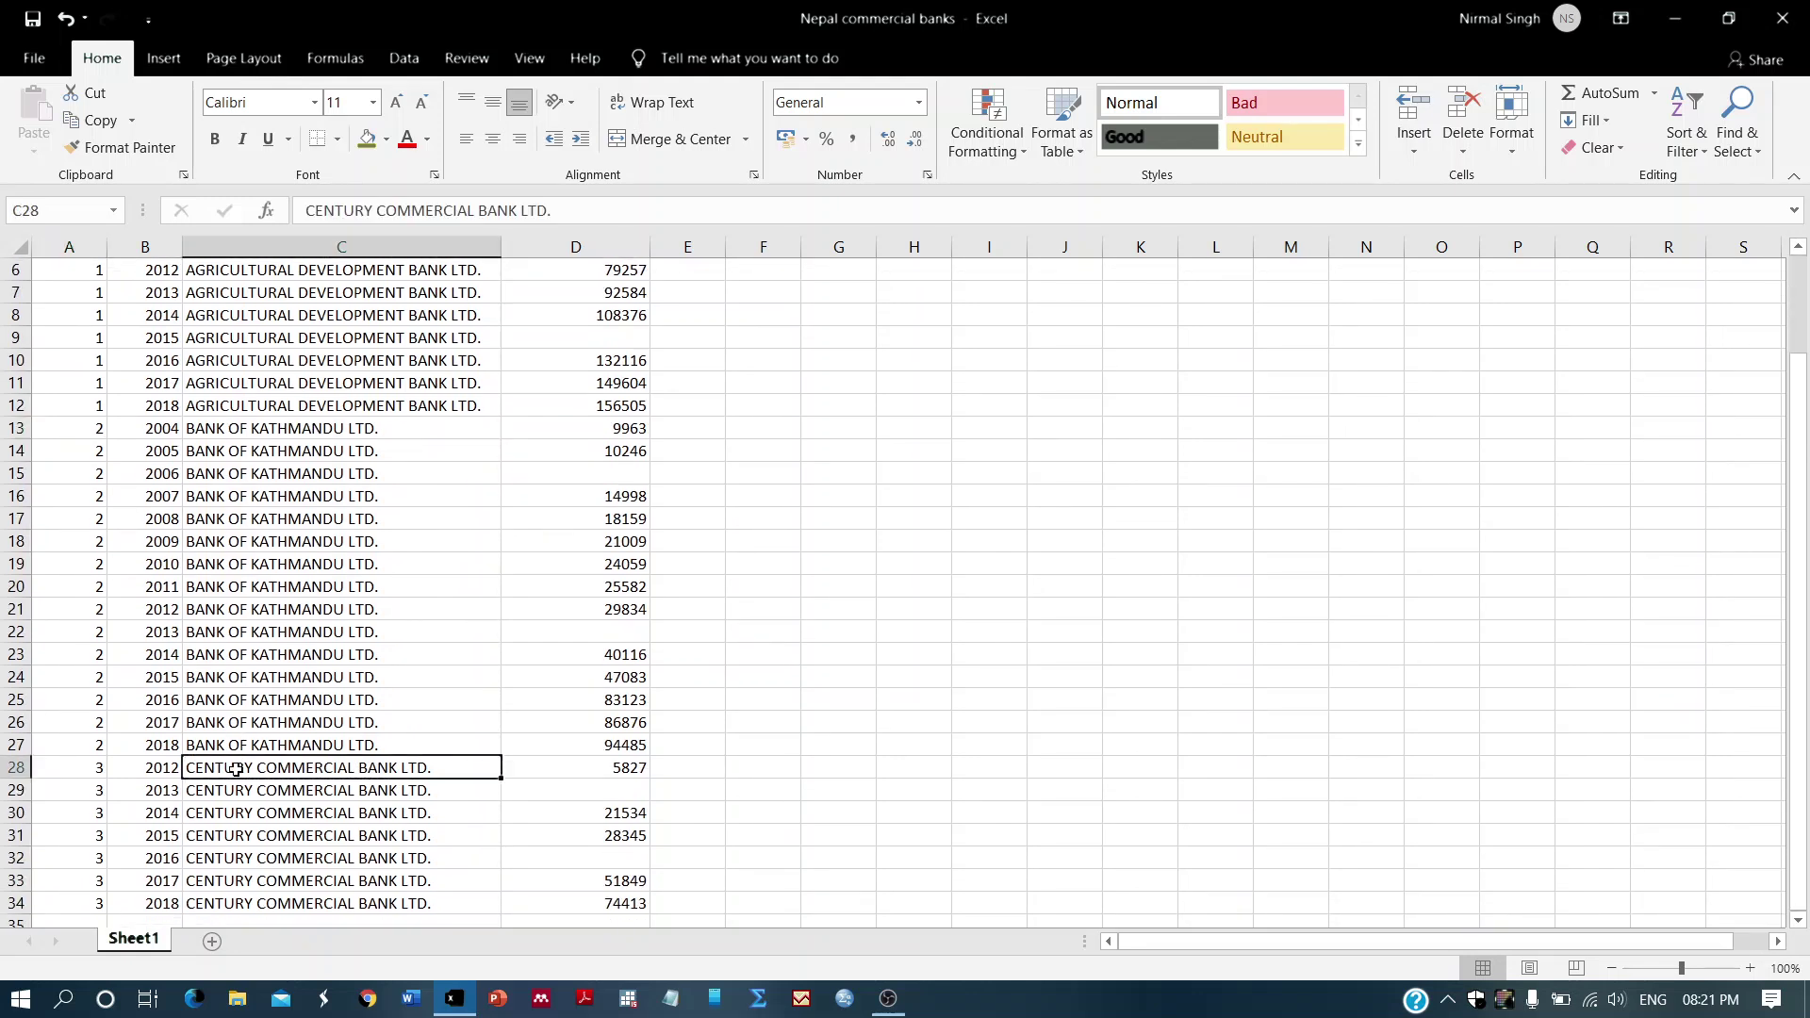
pyautogui.scroll(-2, 411, 846)
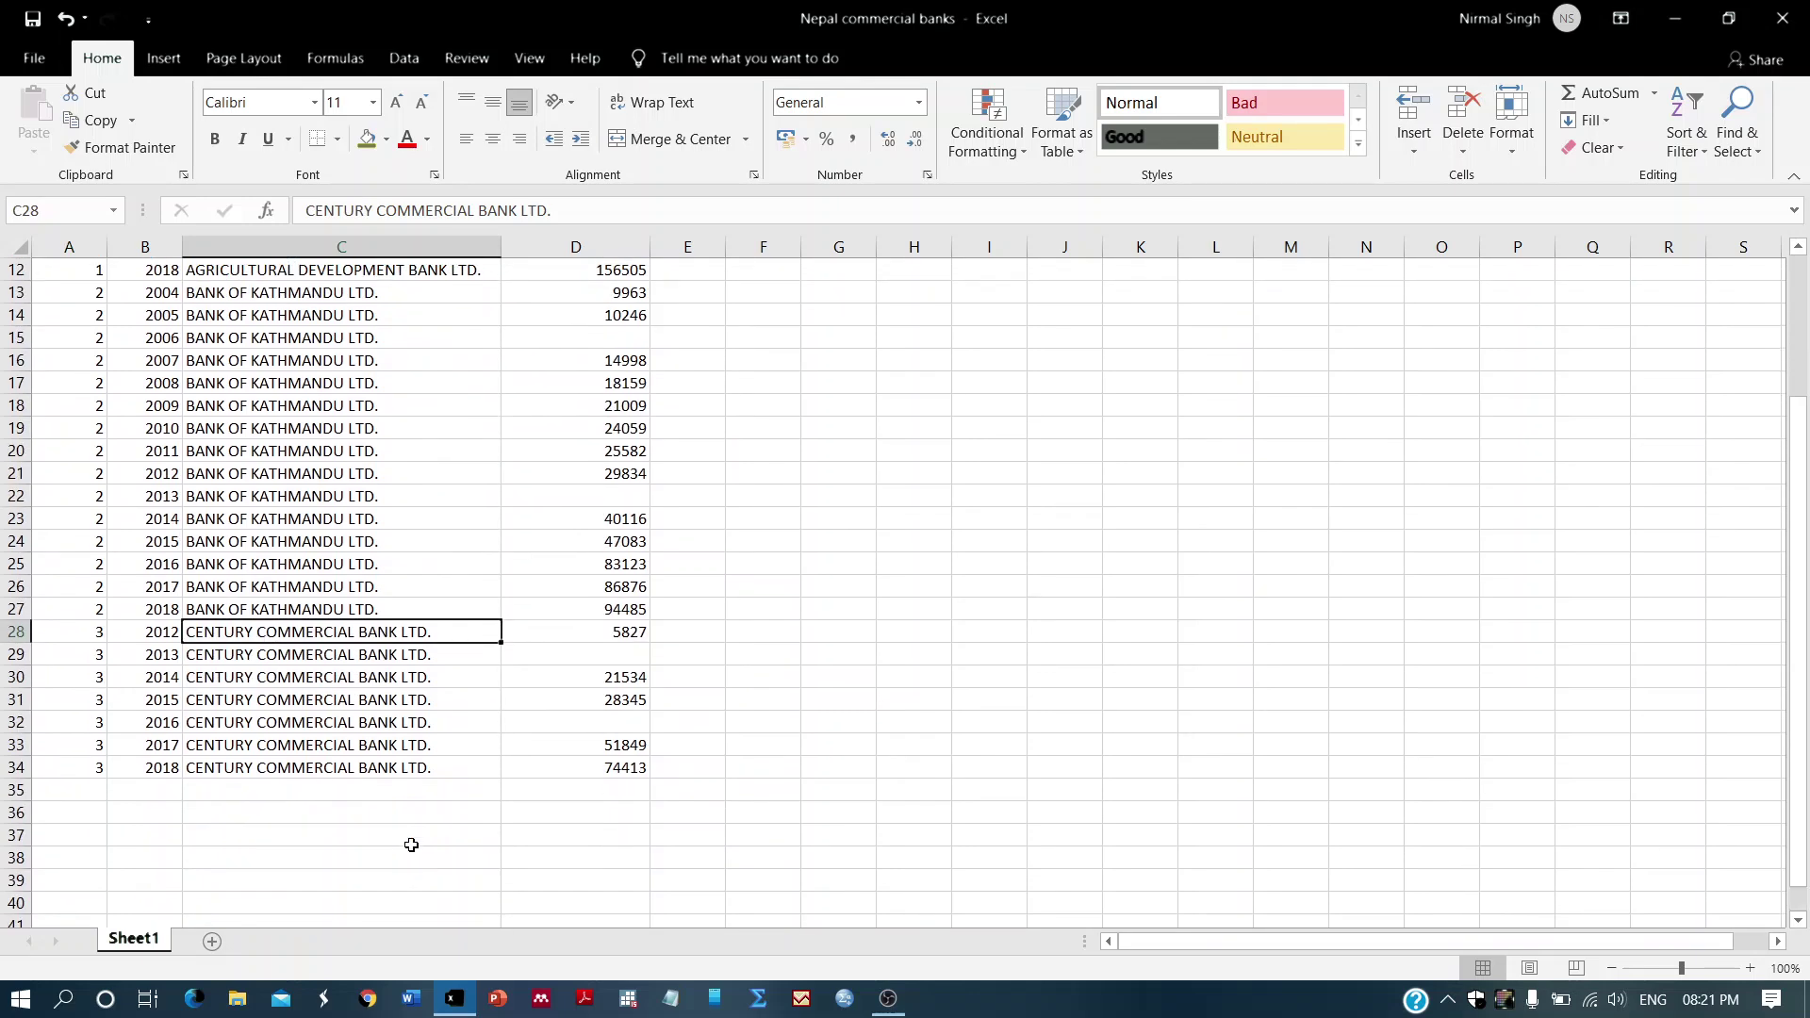
pyautogui.scroll(4, 411, 846)
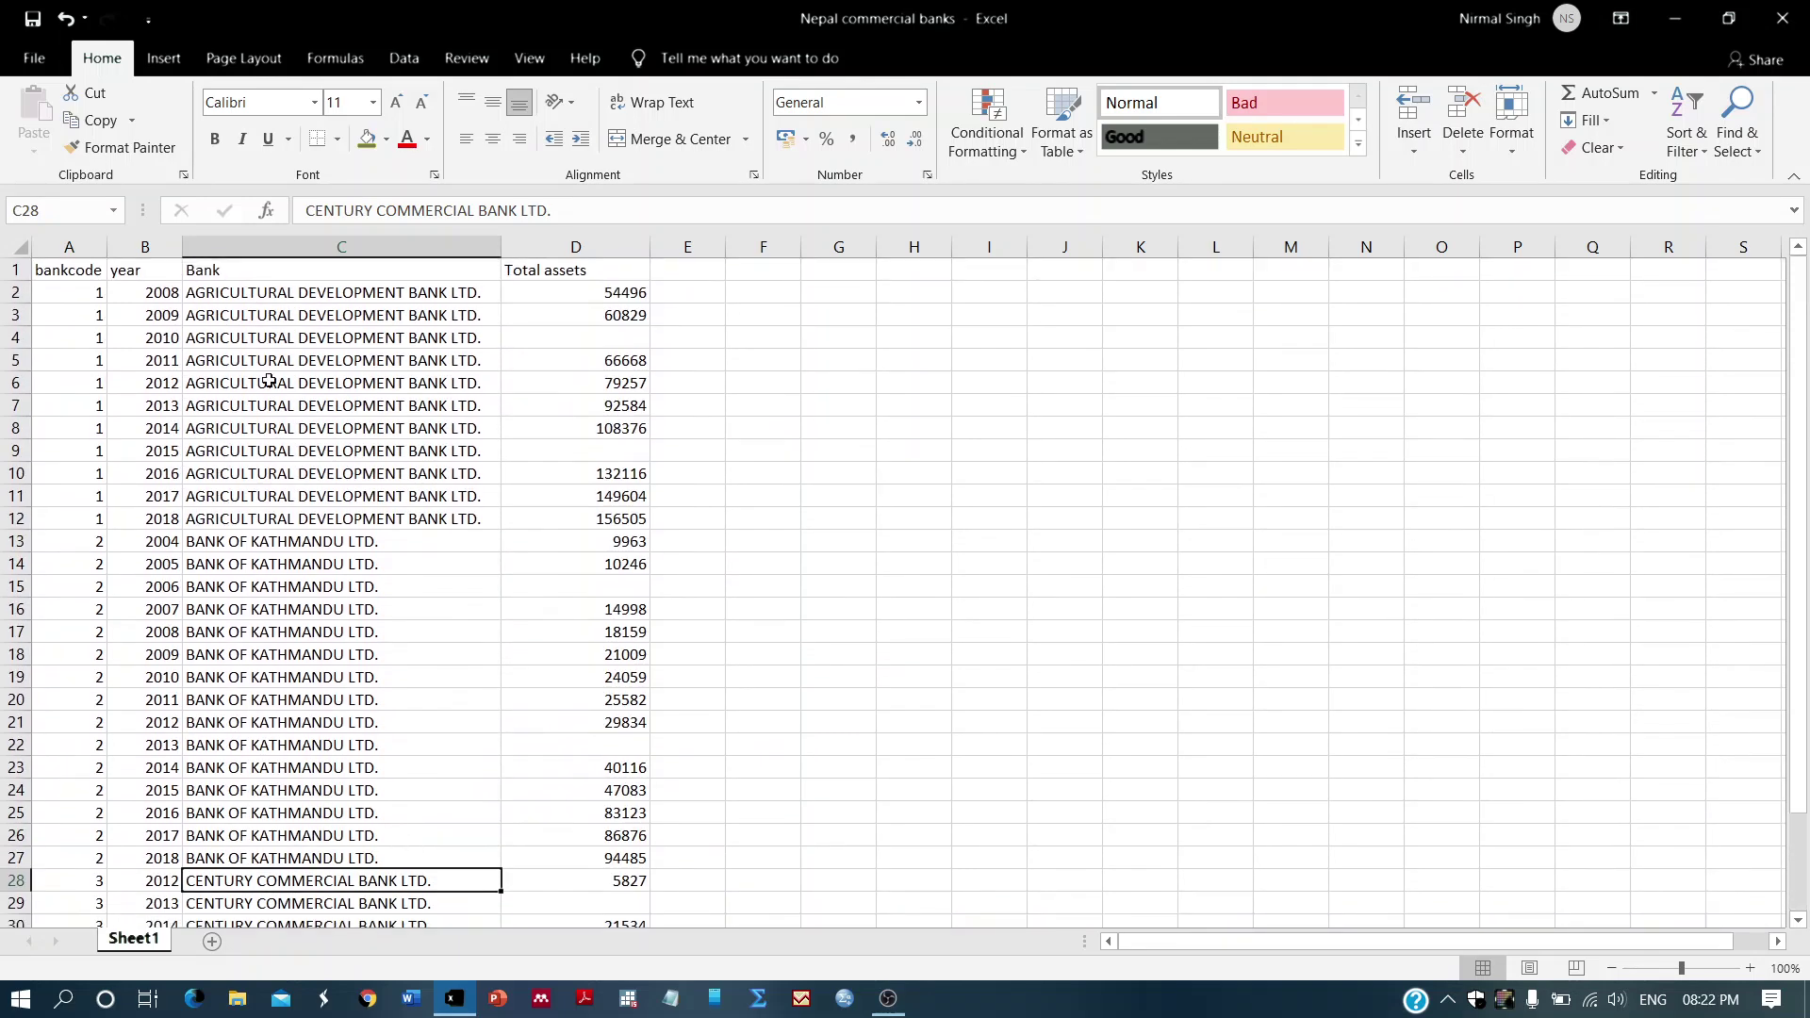
# Review the year values for Agricultural Development Bank and the layout of the bankcode, Bank and Total assets columns
pyautogui.click(169, 279)
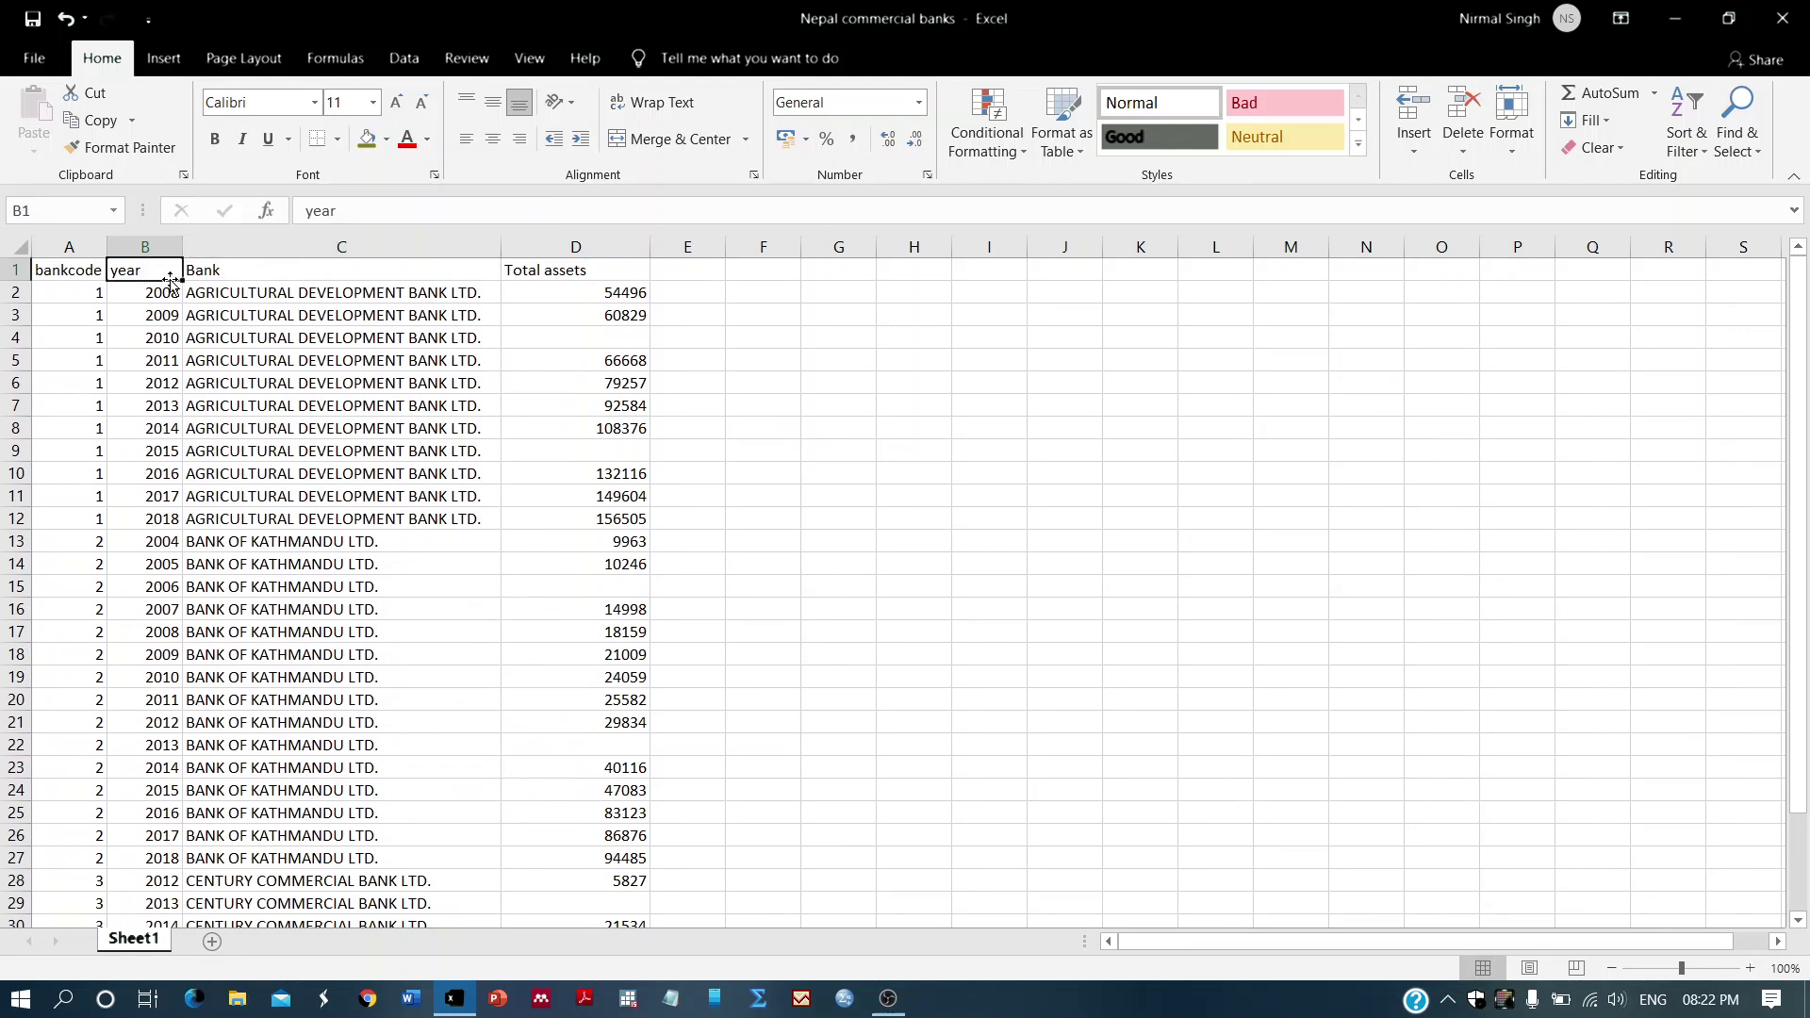
pyautogui.moveTo(167, 302); pyautogui.dragTo(149, 470)
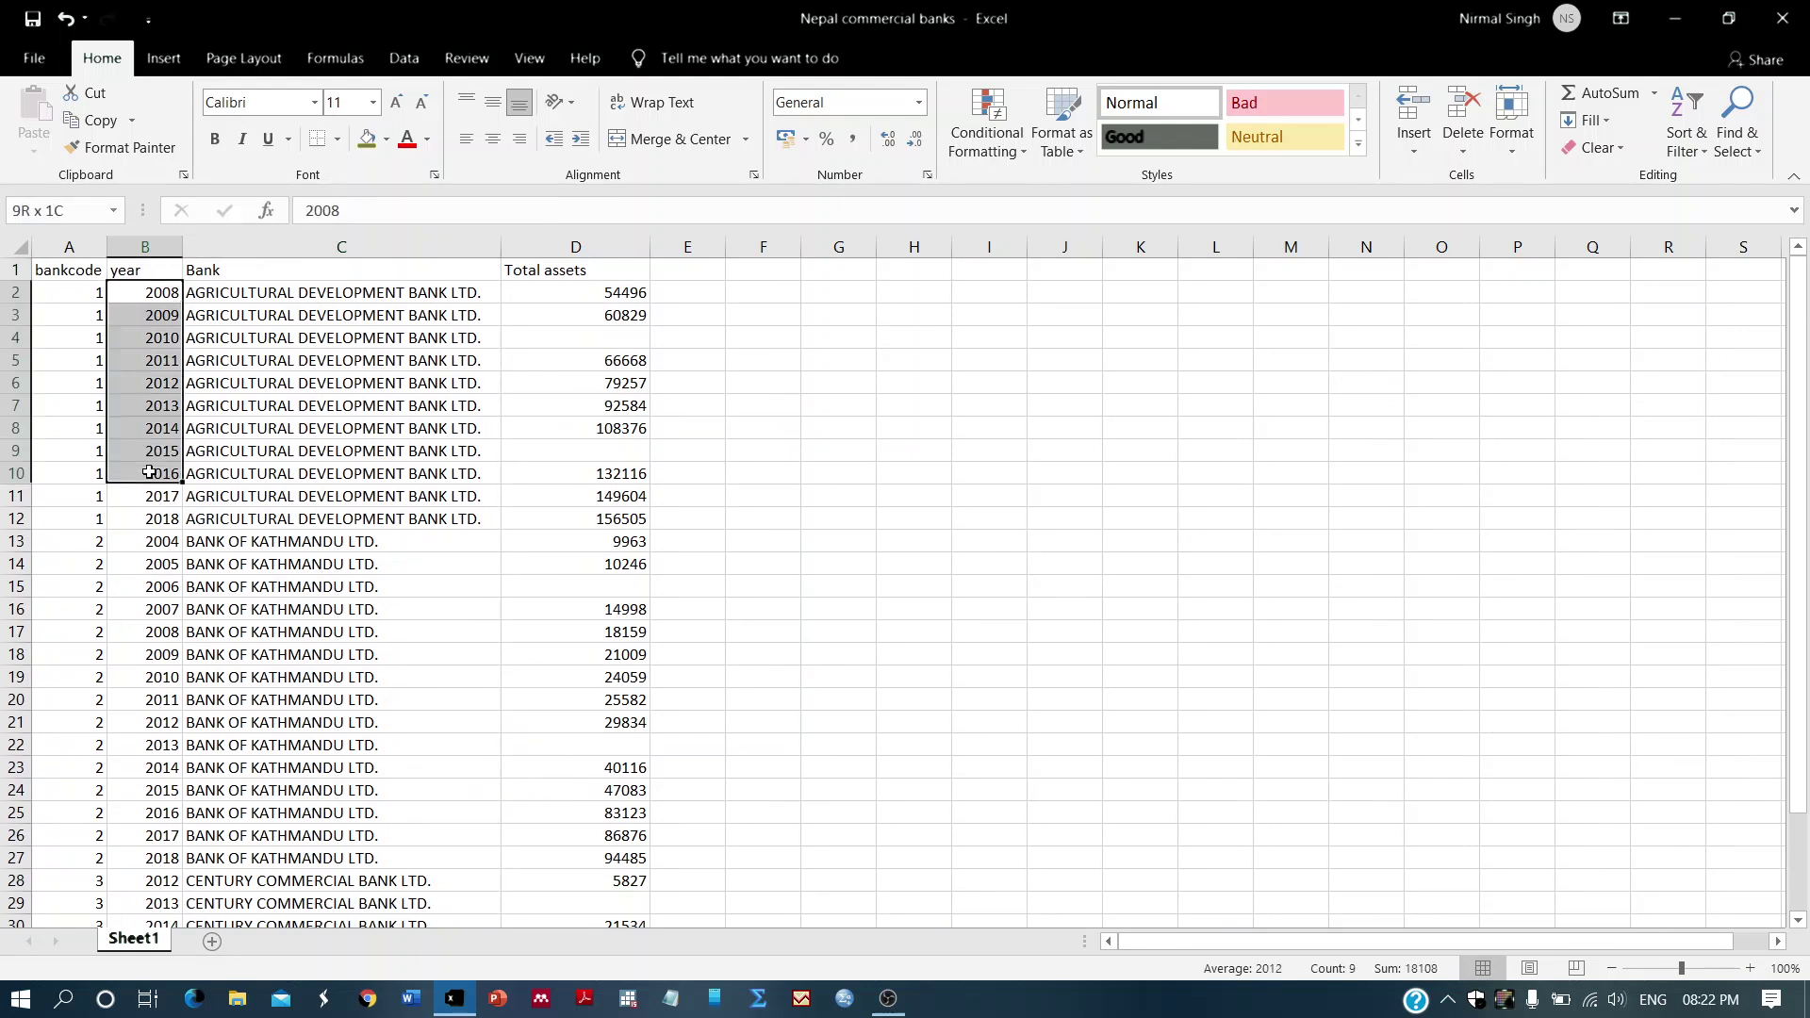
pyautogui.click(291, 416)
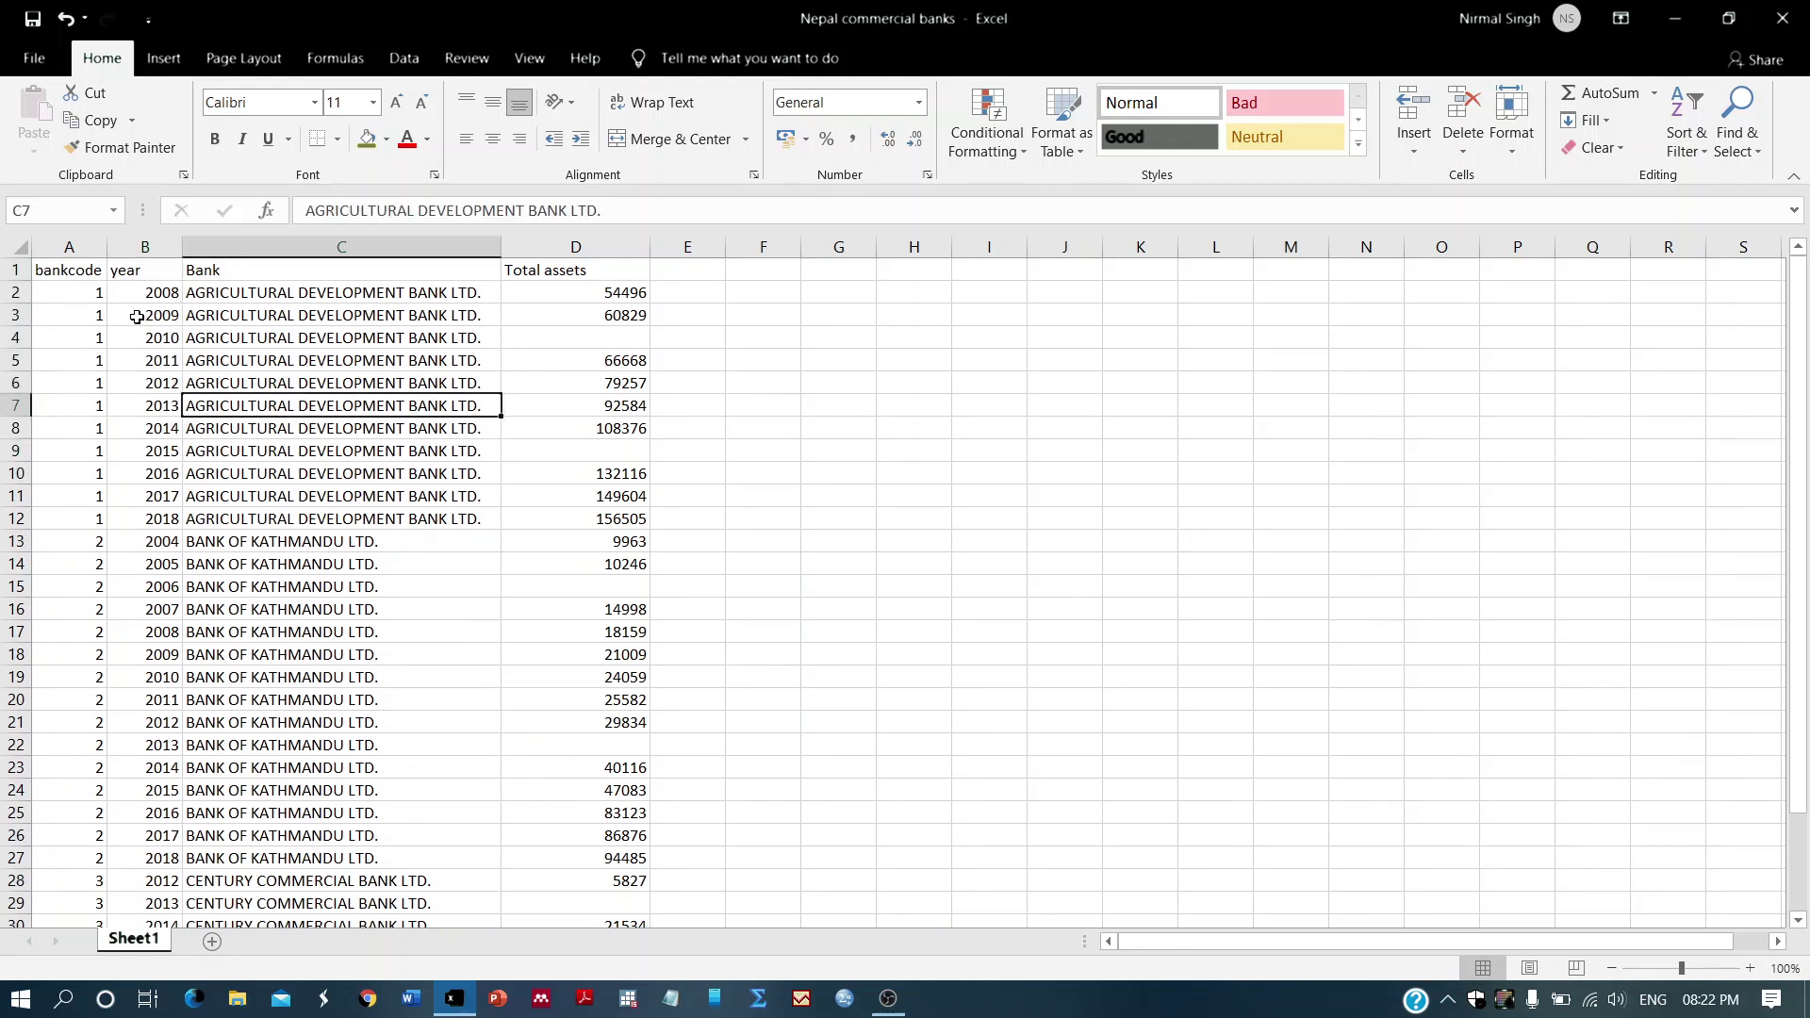
pyautogui.click(318, 317)
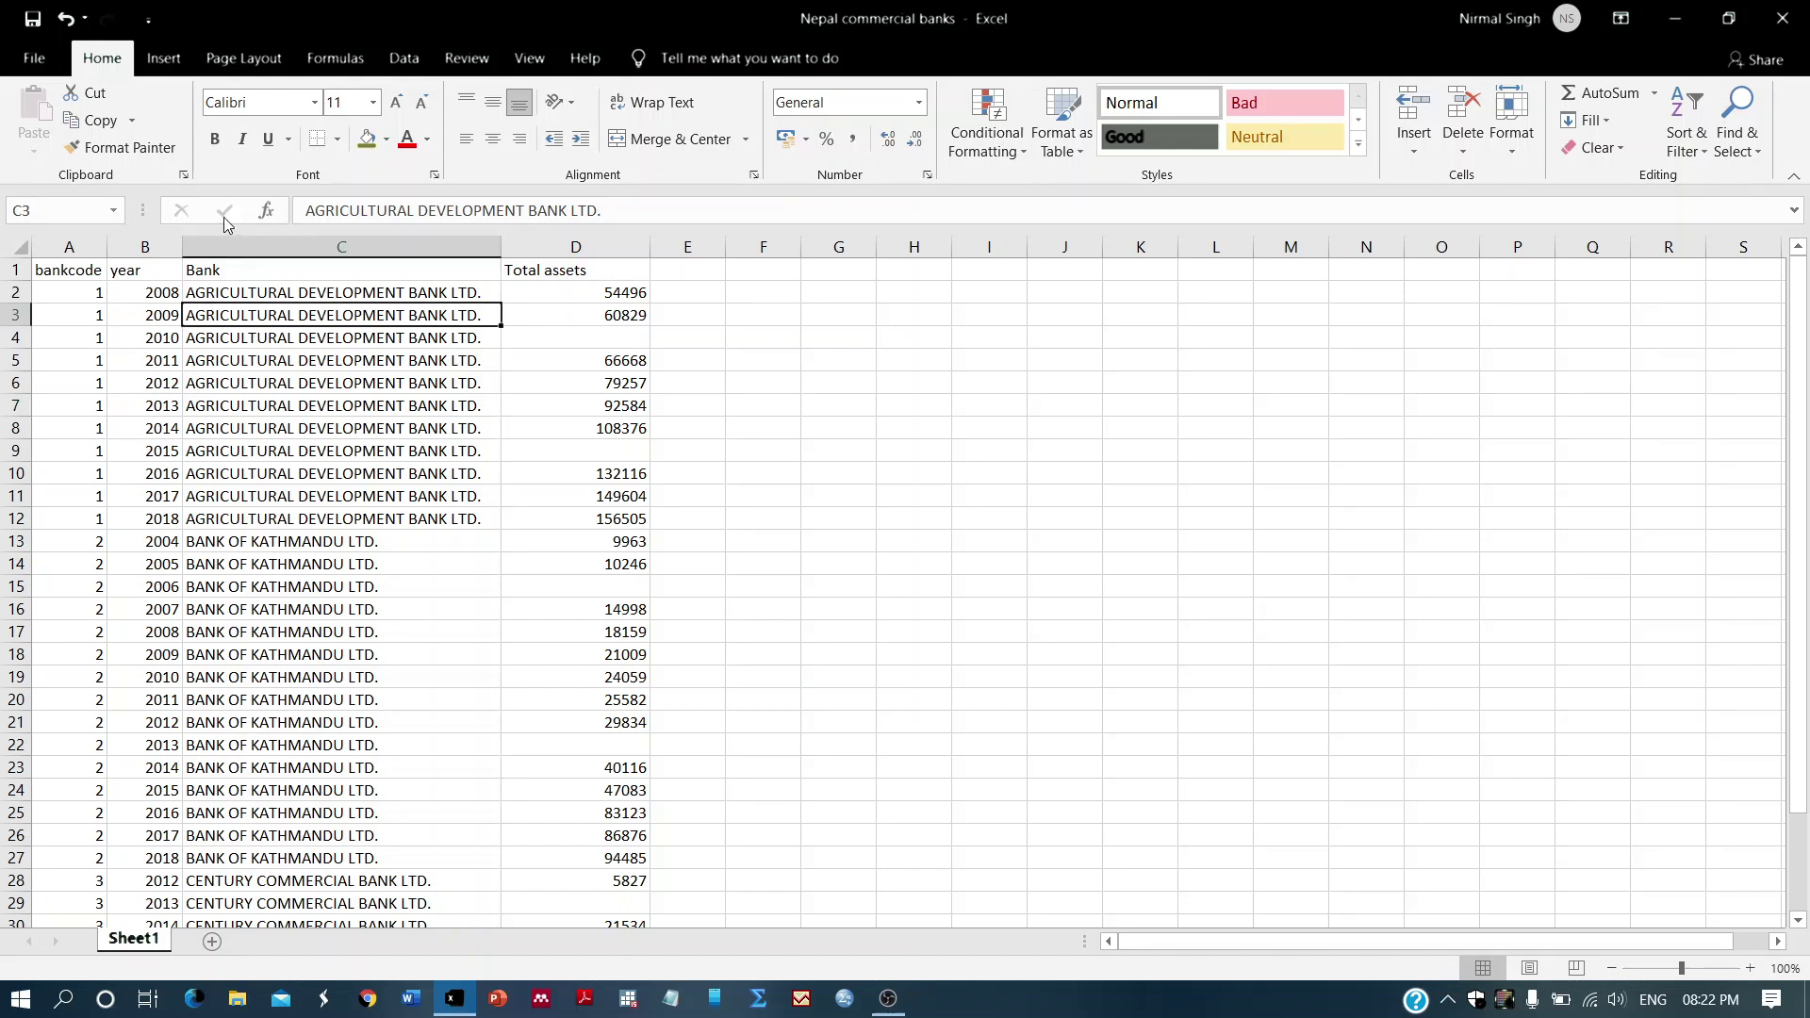
pyautogui.moveTo(66, 272); pyautogui.dragTo(603, 485)
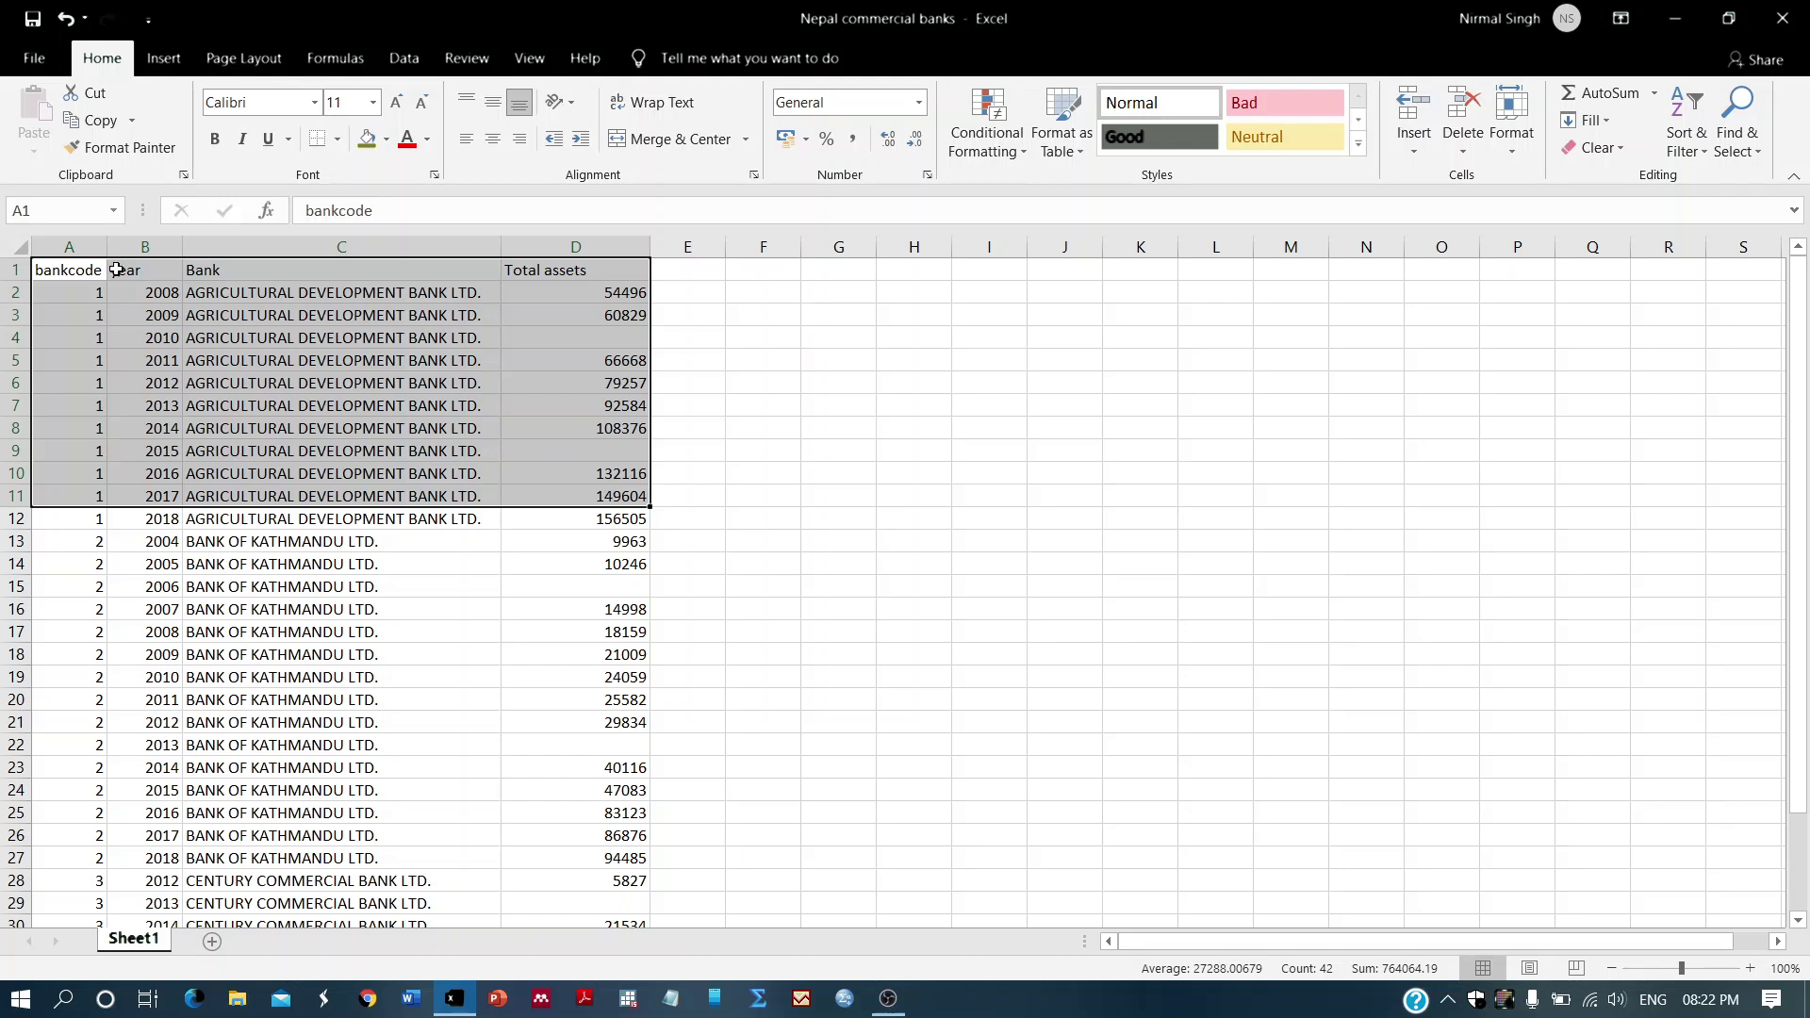
pyautogui.click(88, 272)
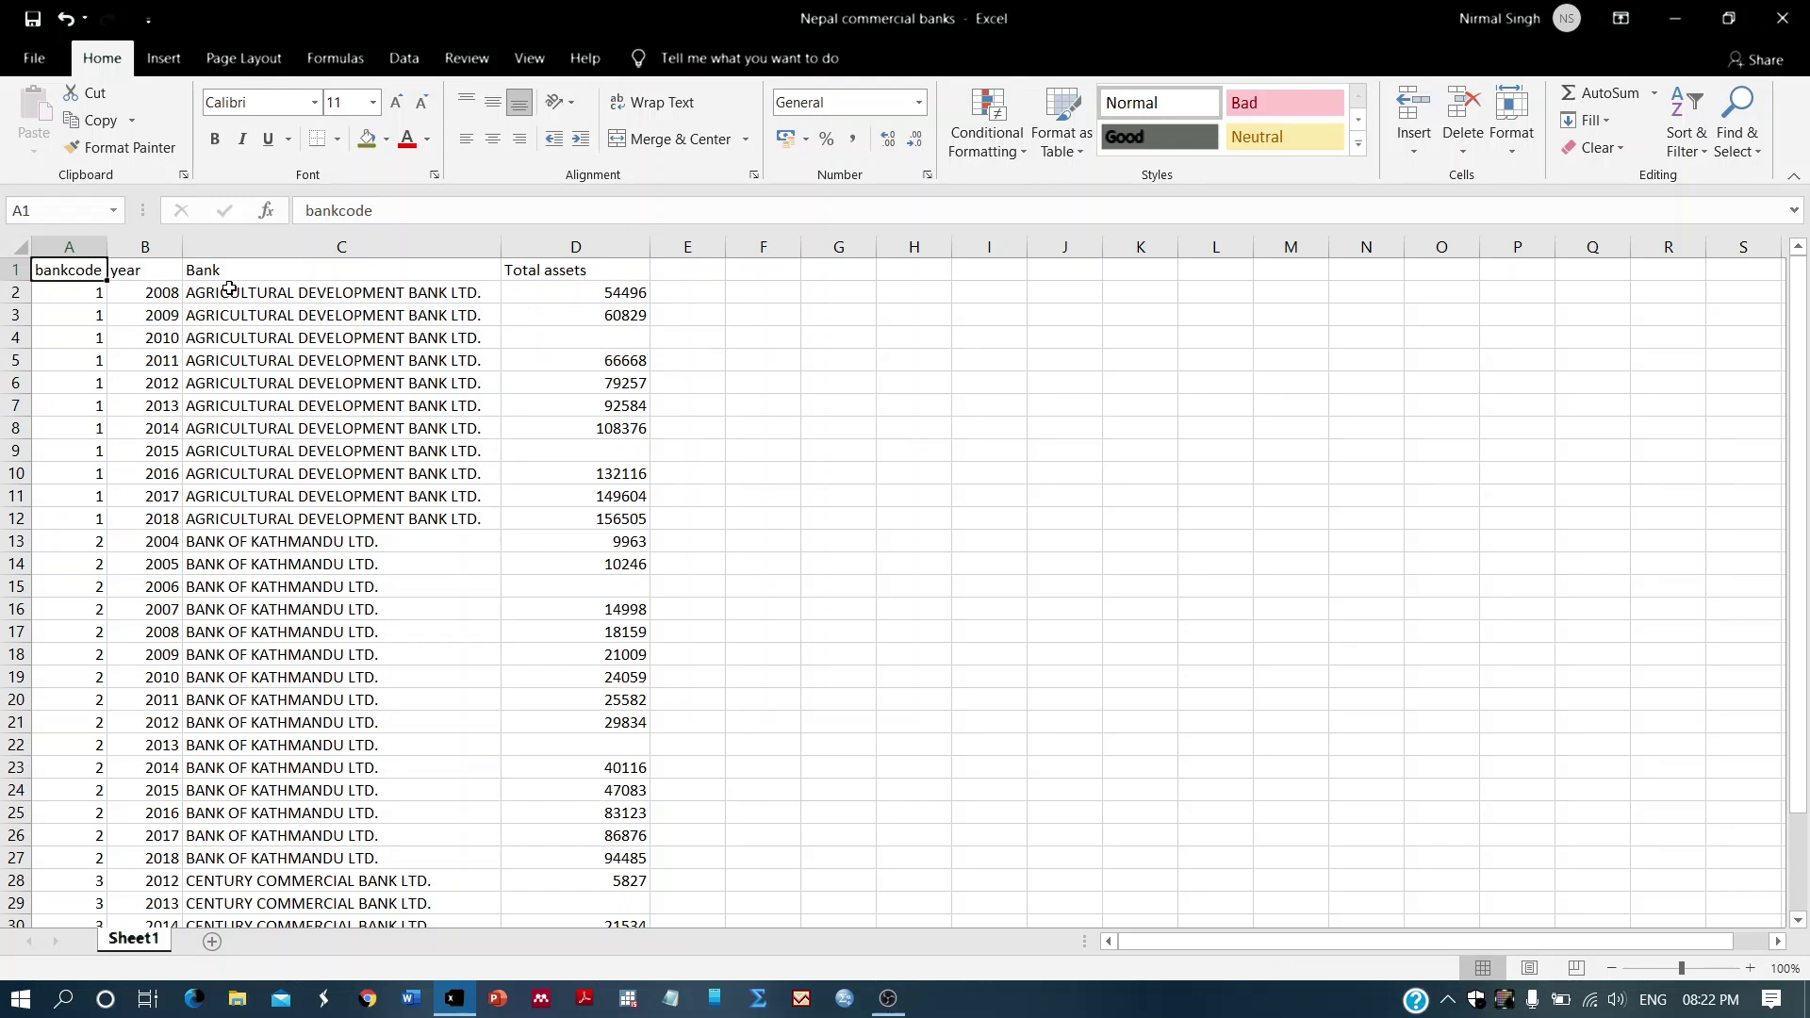
pyautogui.moveTo(229, 288); pyautogui.dragTo(268, 519)
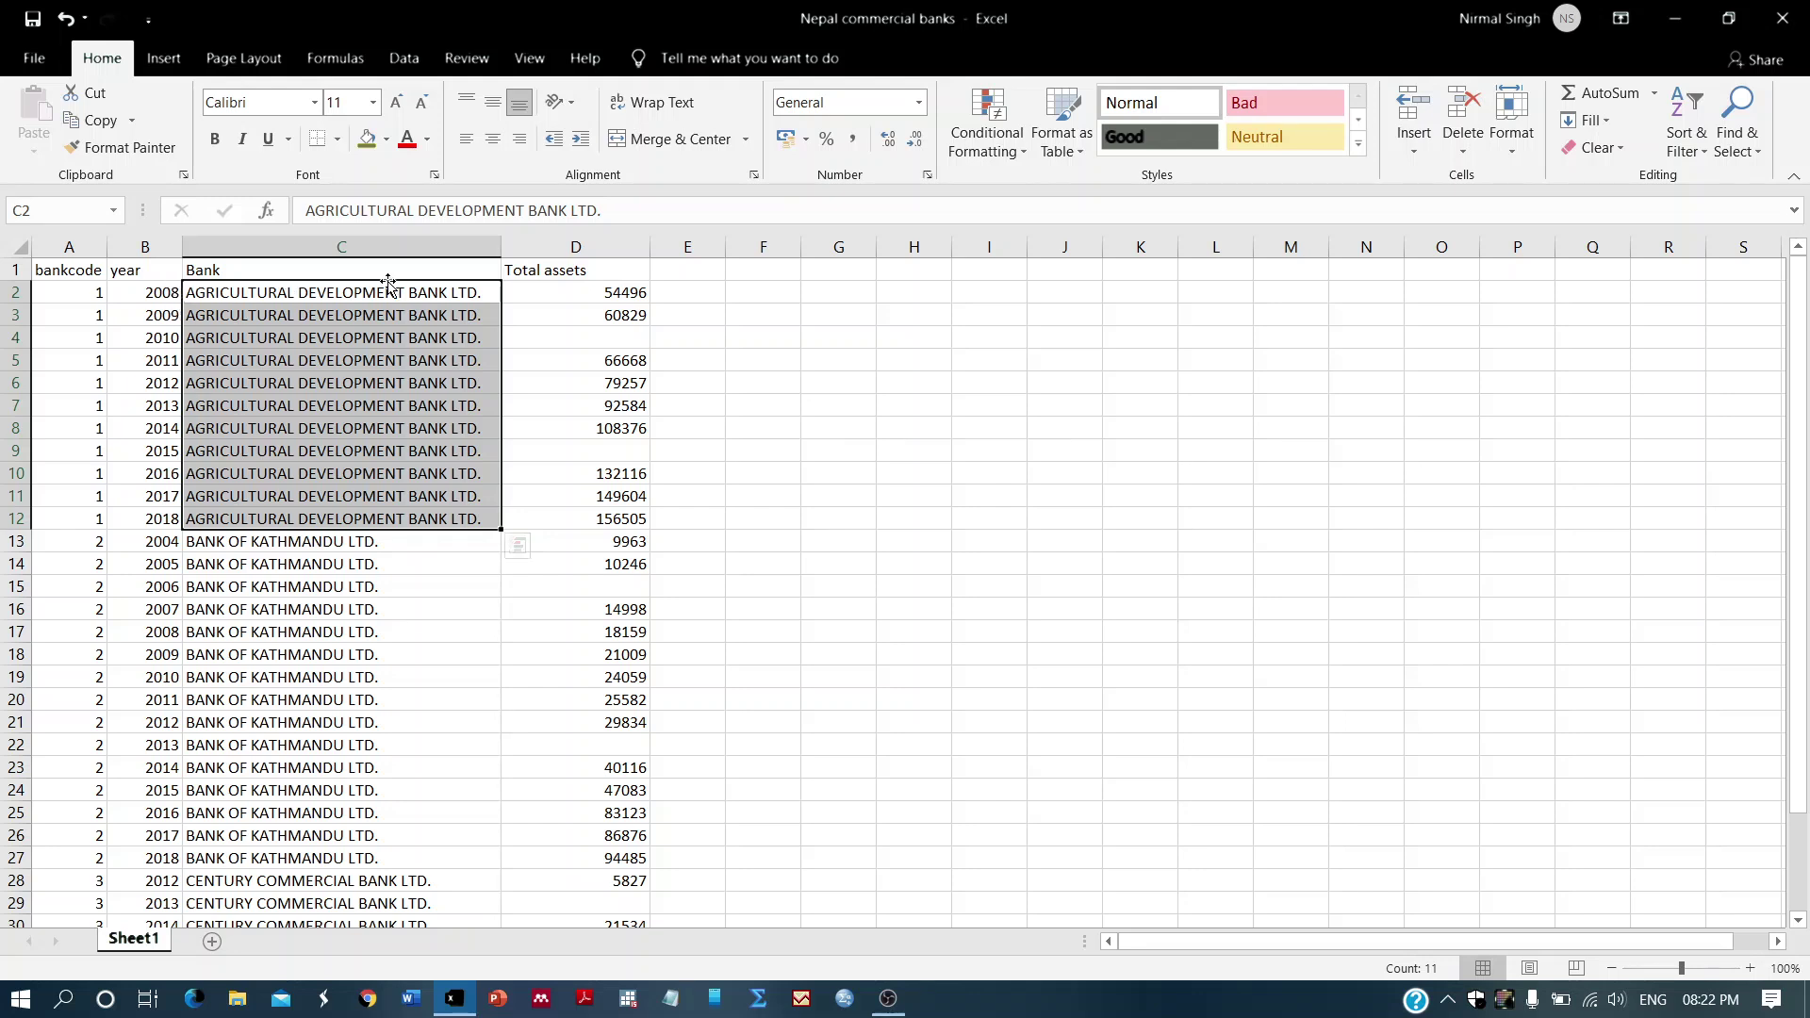
pyautogui.click(570, 267)
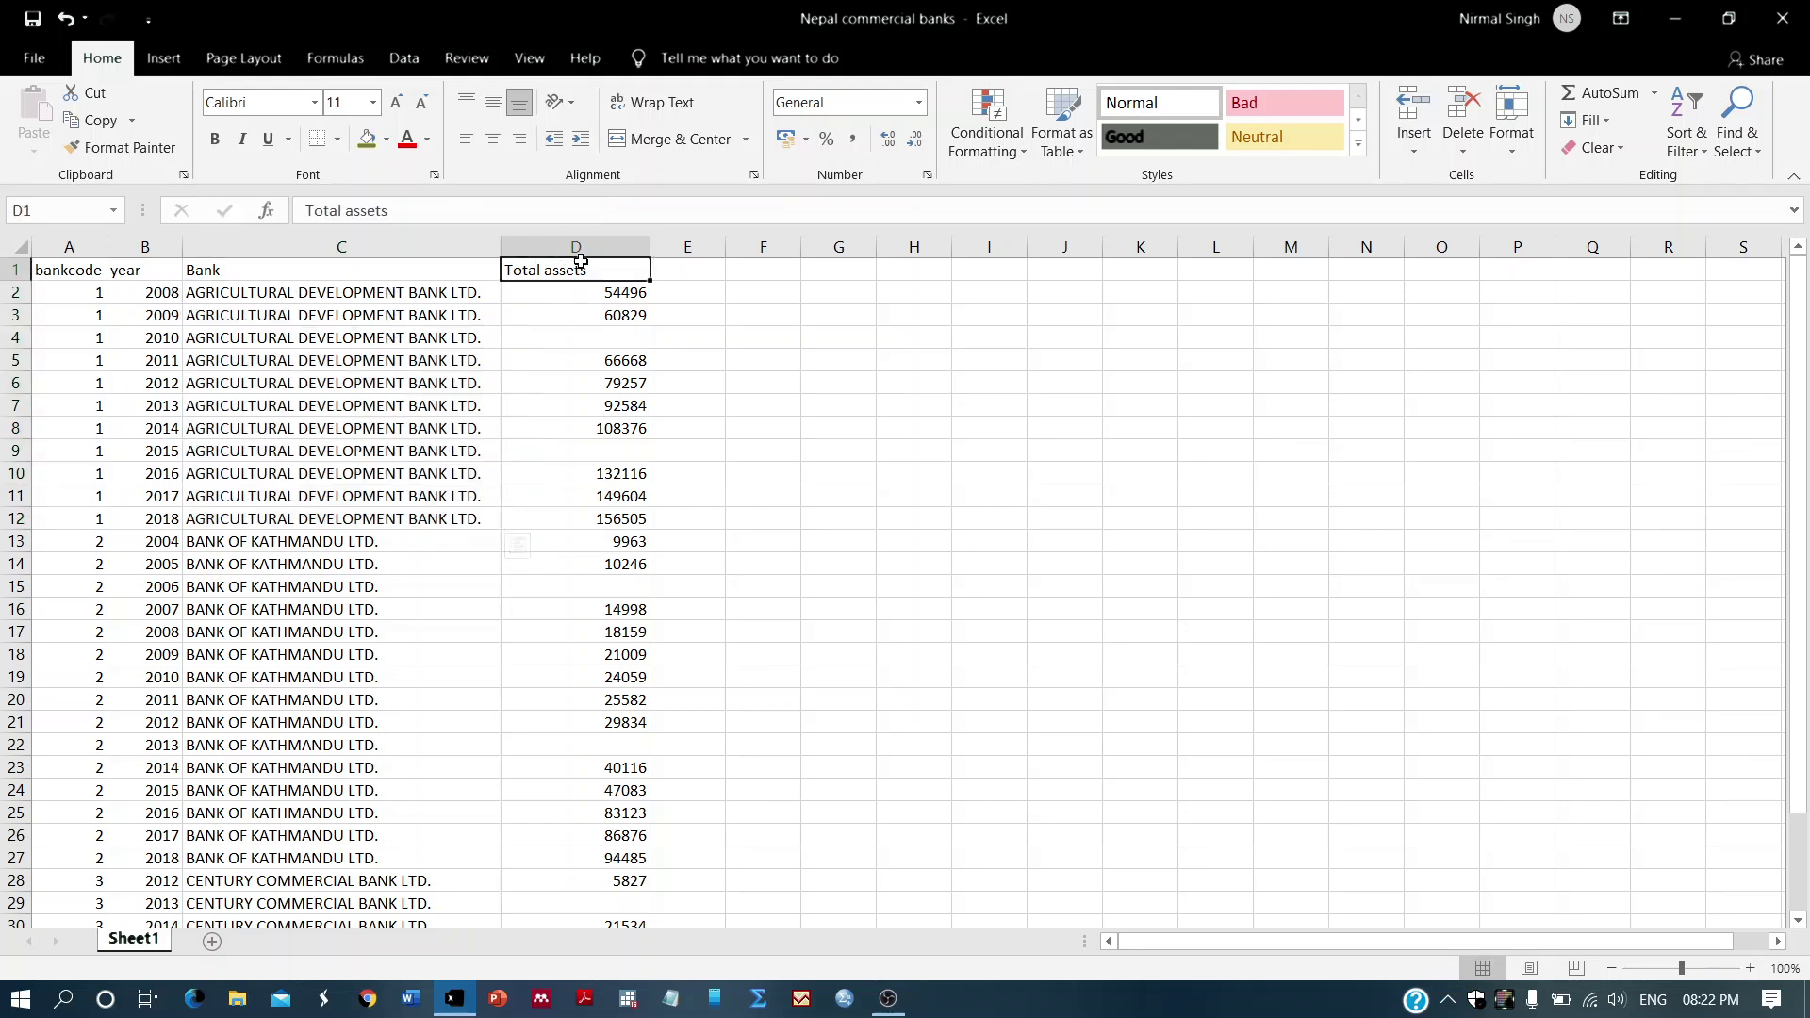
pyautogui.click(597, 245)
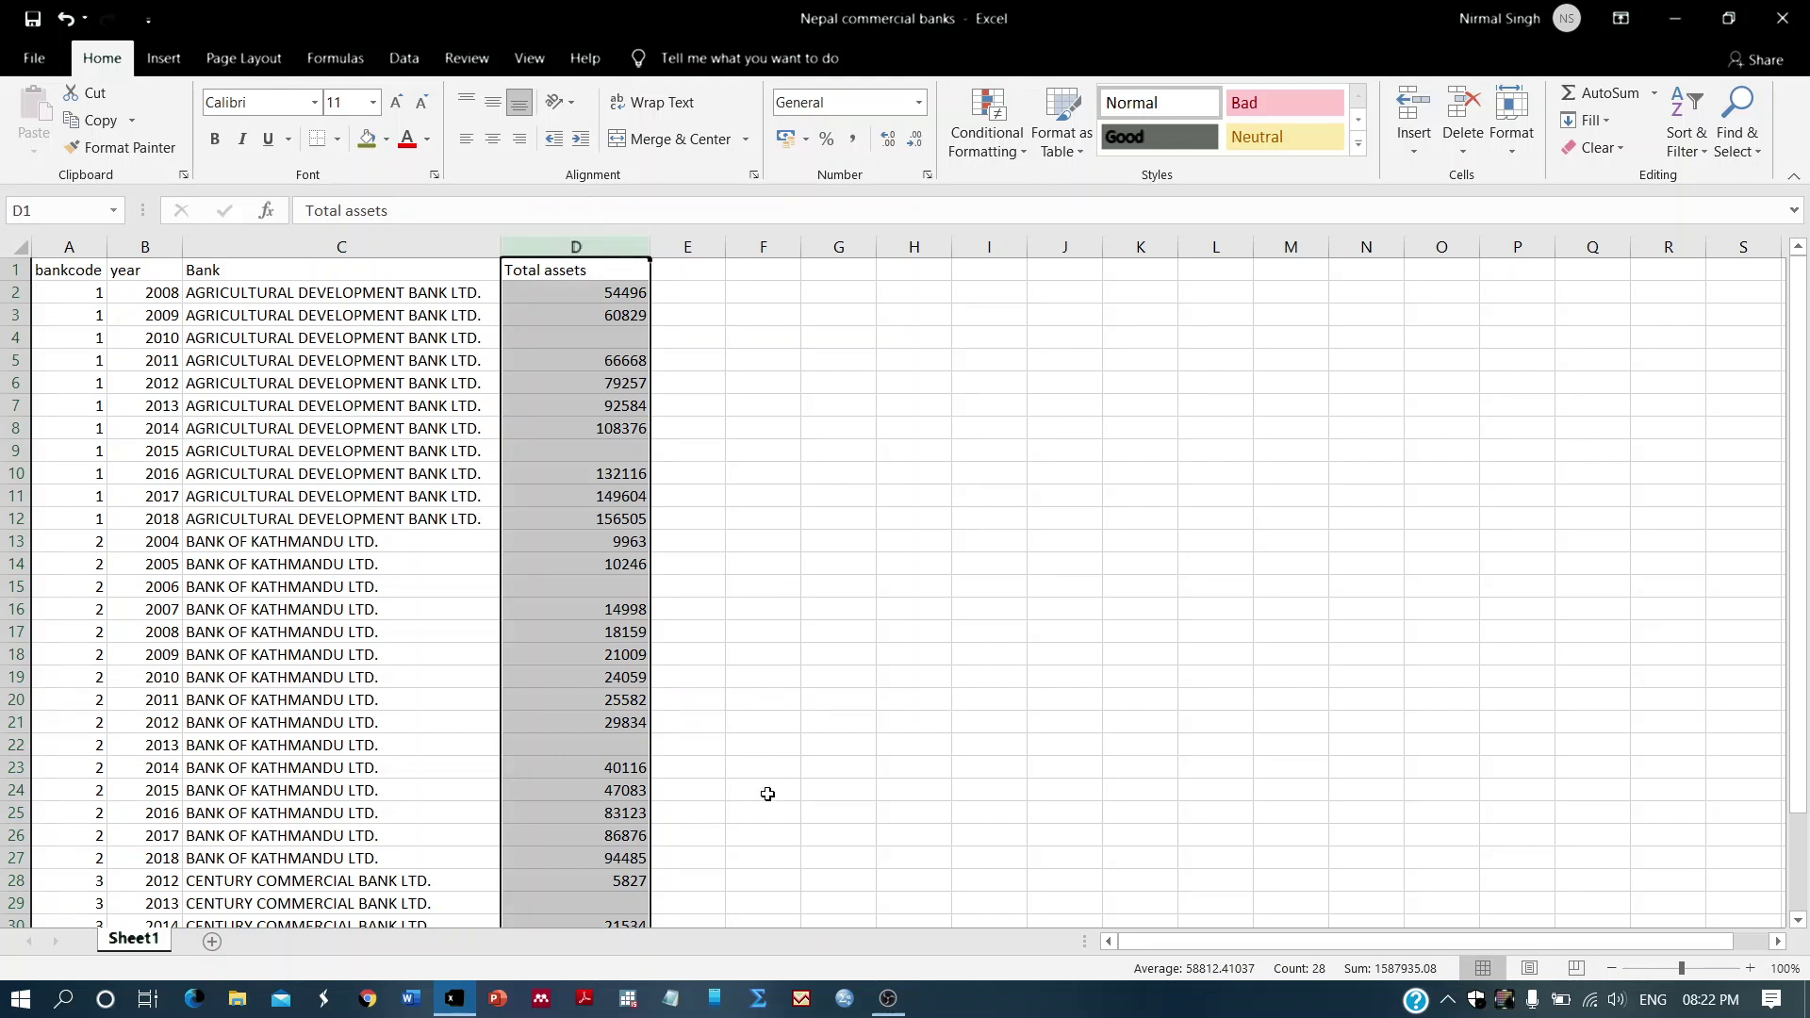
# Switch to Stata and choose Nepal commercial banks.xlsx from the myytchannel folder as the source for an Excel spreadsheet import
pyautogui.click(632, 1004)
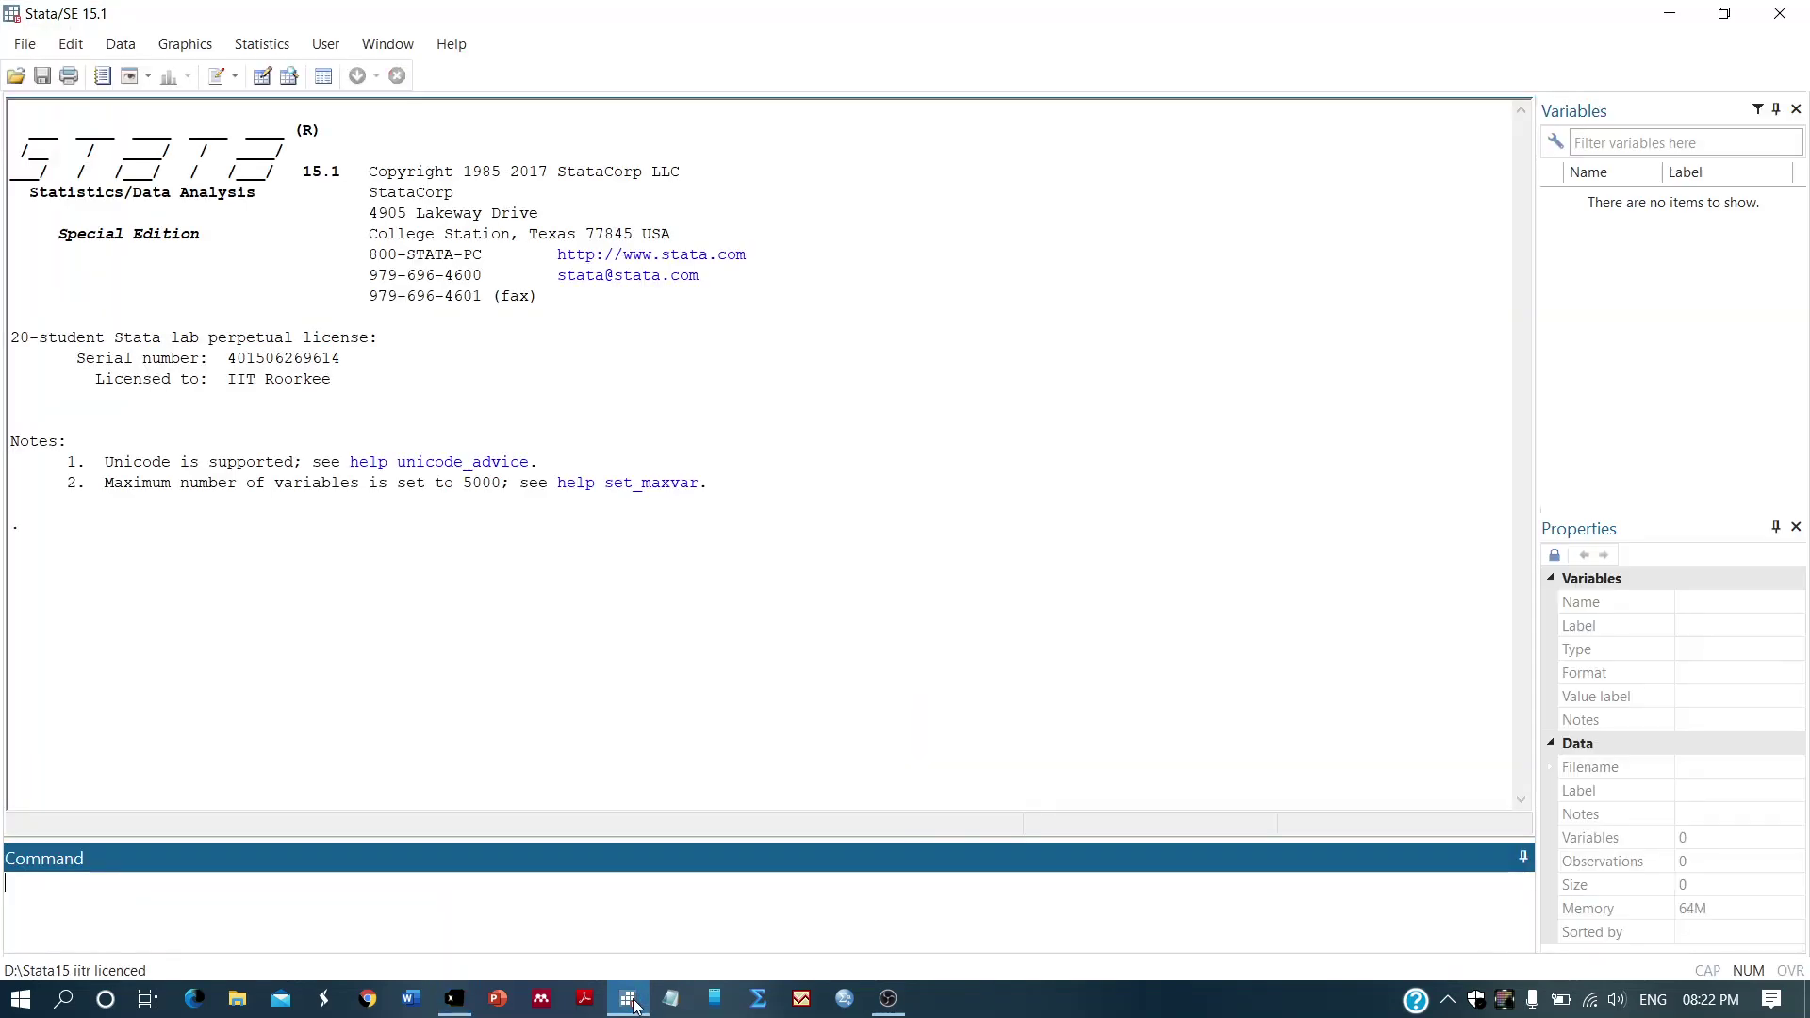
pyautogui.click(25, 44)
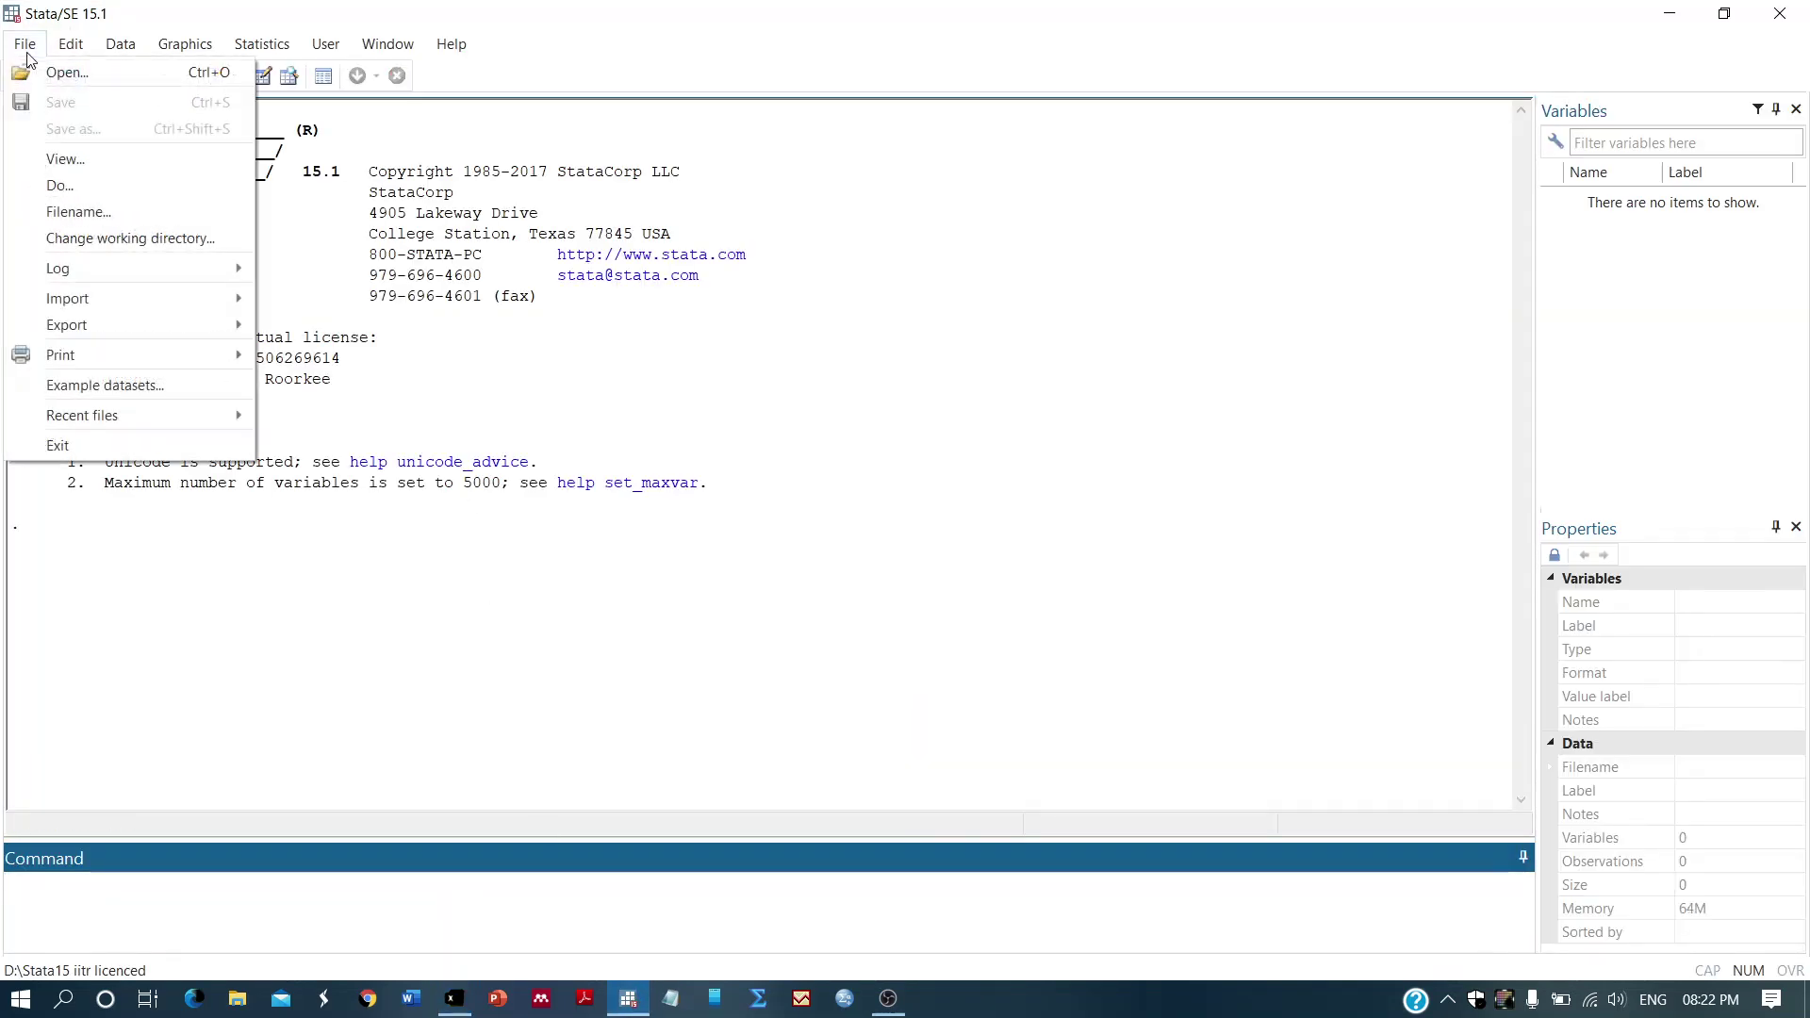
pyautogui.moveTo(124, 300)
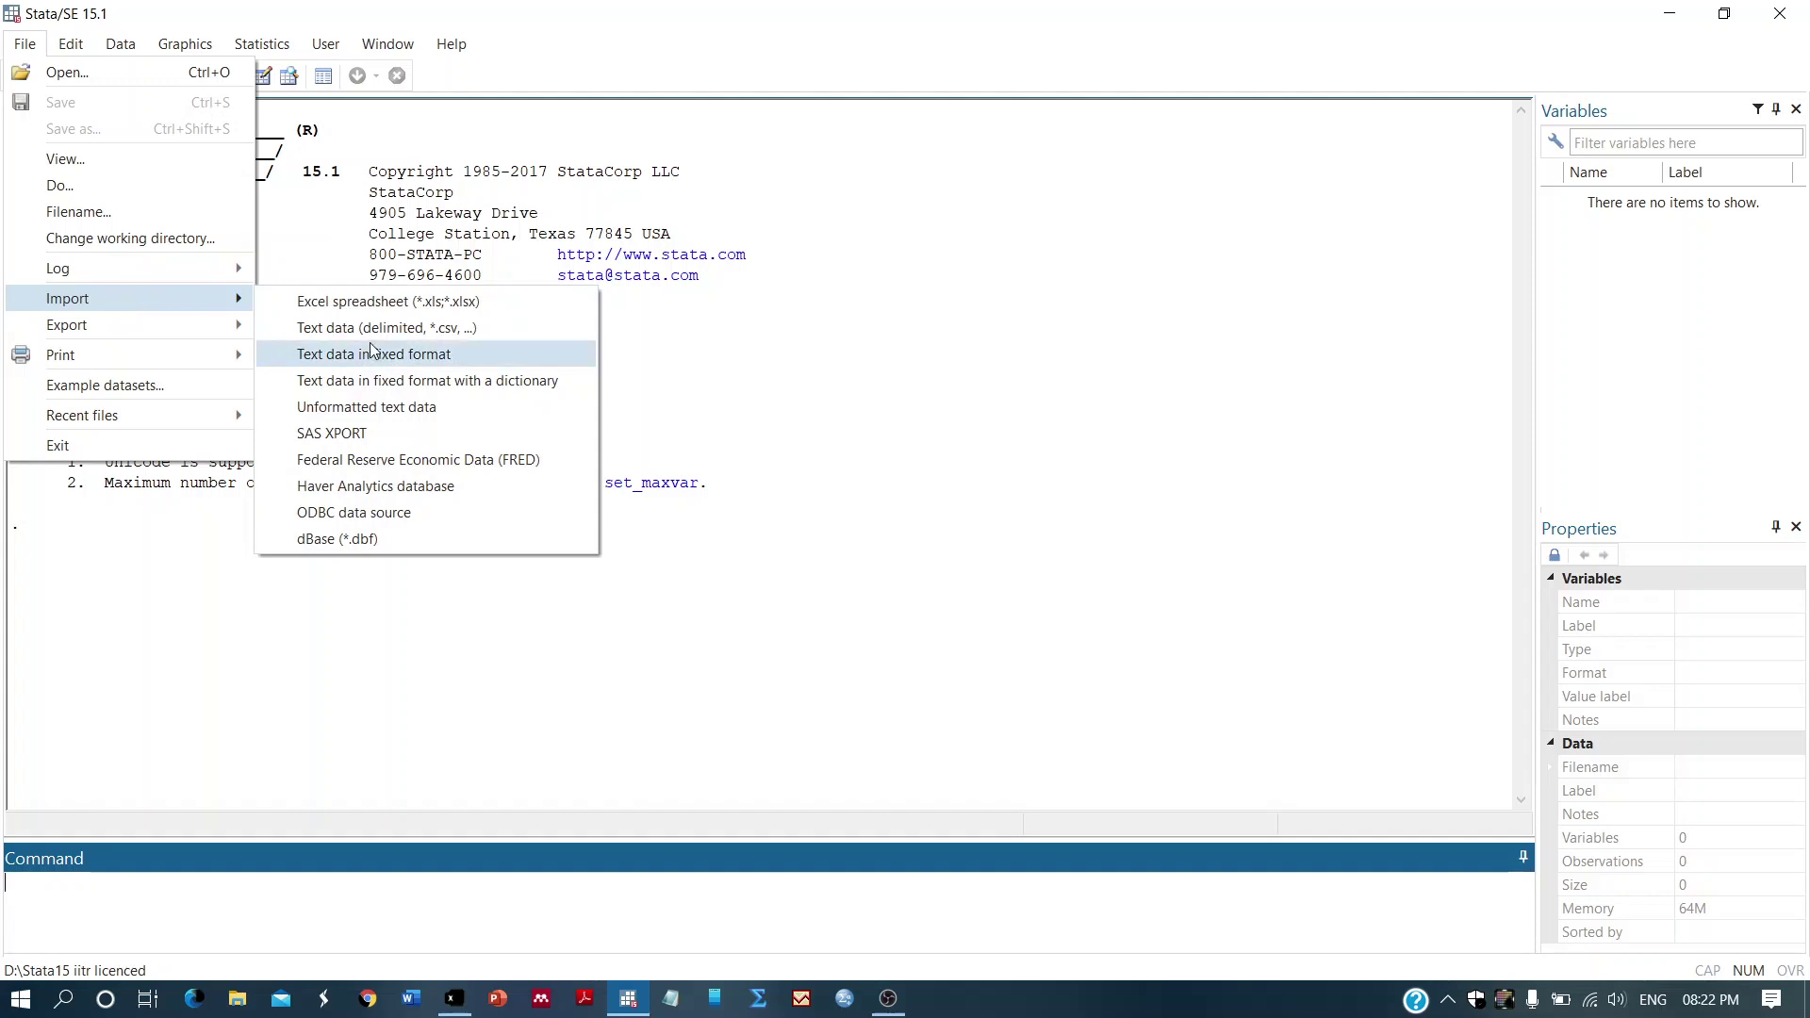
pyautogui.click(365, 306)
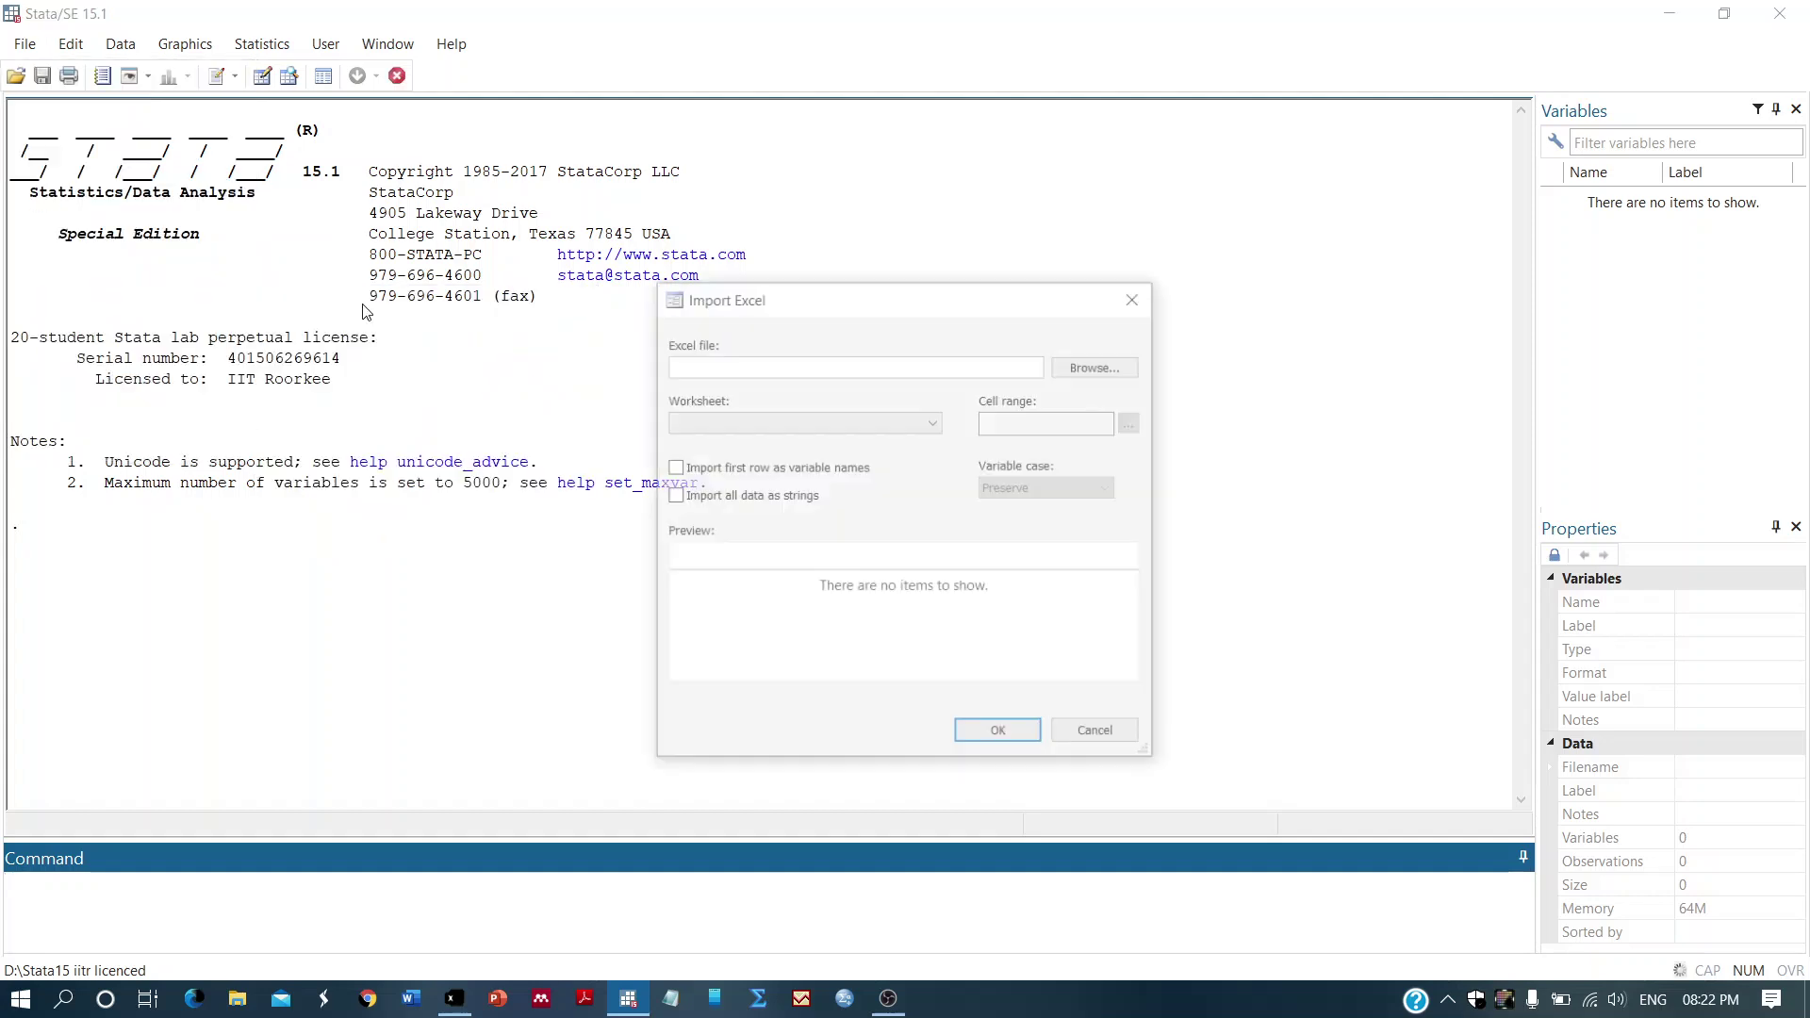
pyautogui.click(1090, 374)
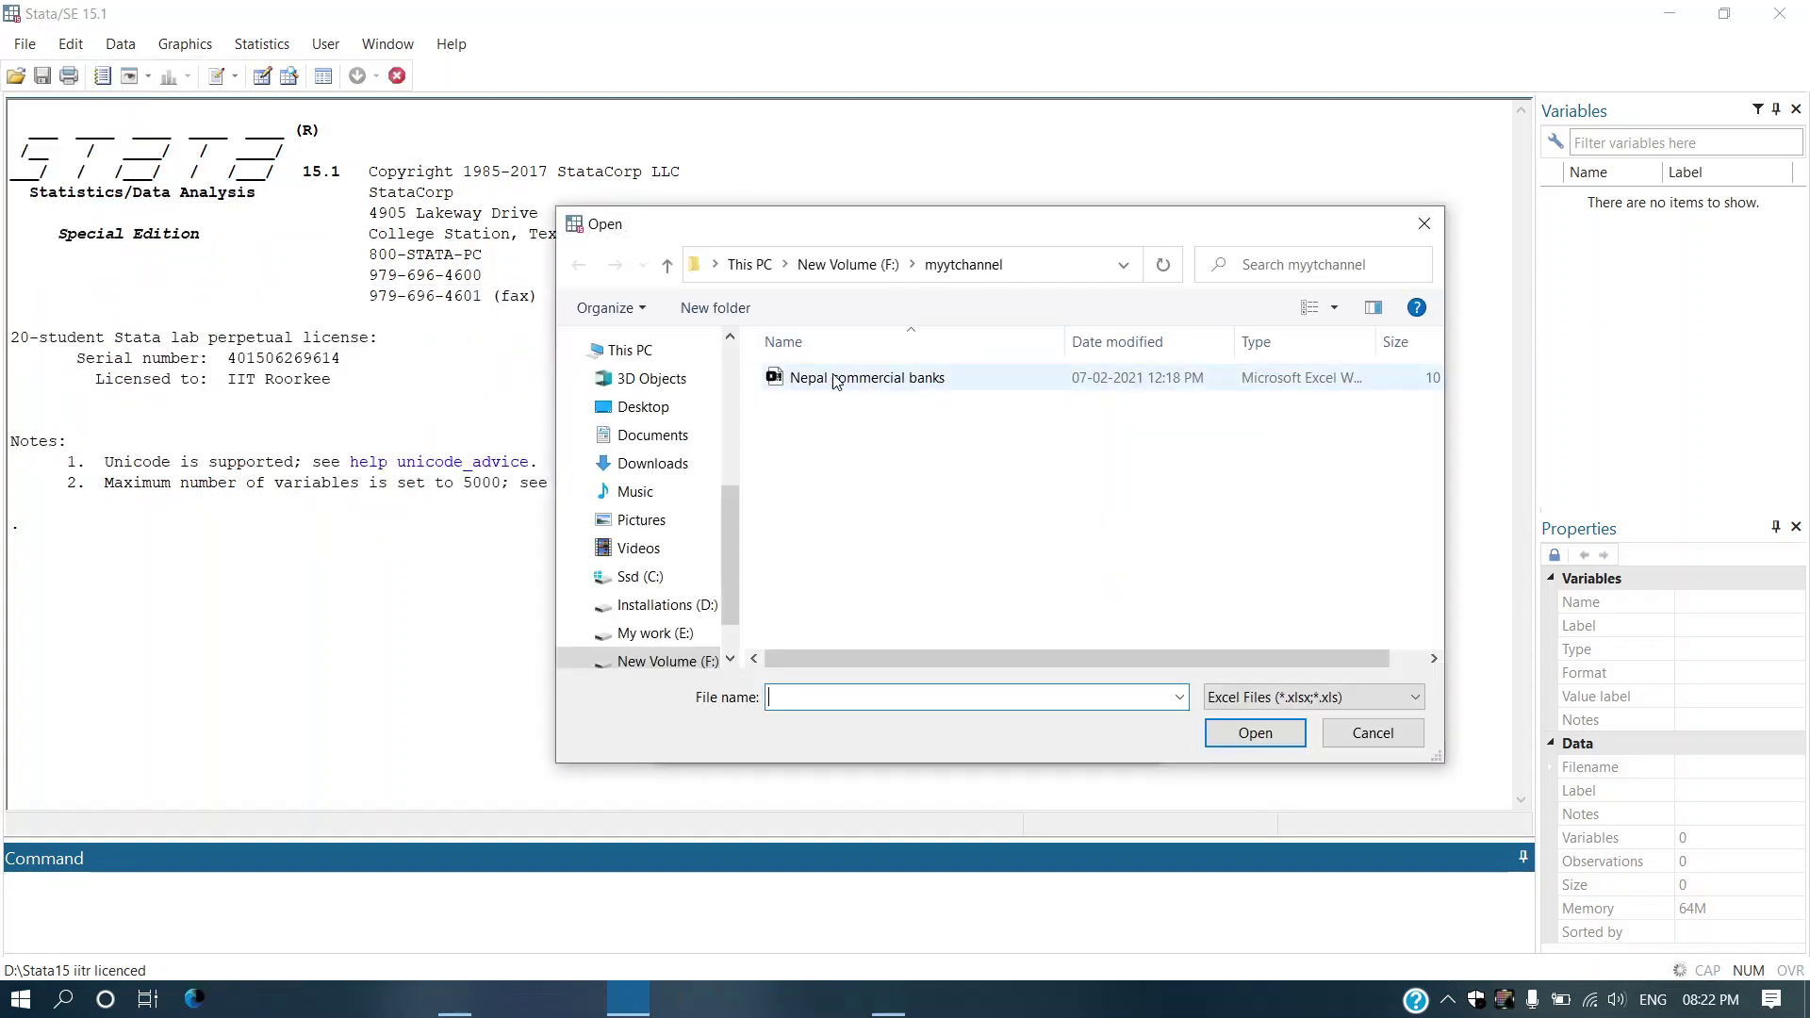
pyautogui.doubleClick(820, 381)
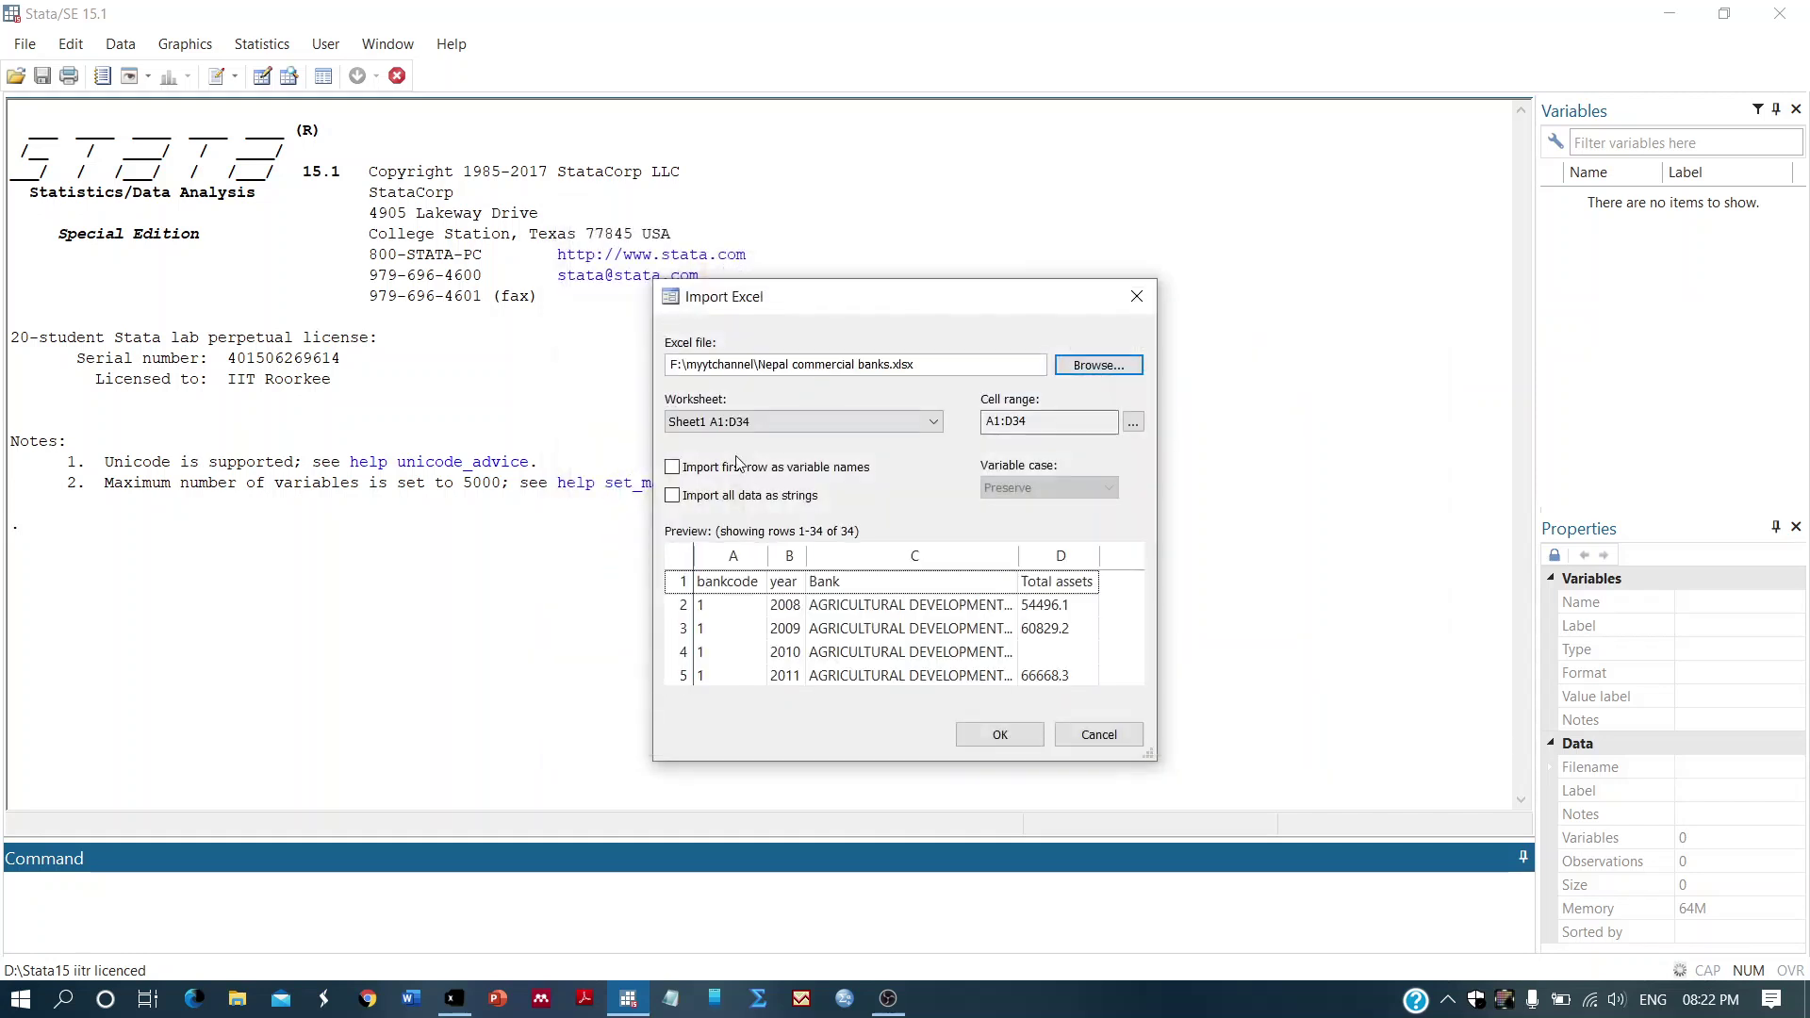
# Import Sheet1 with its first row as variable names and open the imported data for browsing with the bro command
pyautogui.click(685, 474)
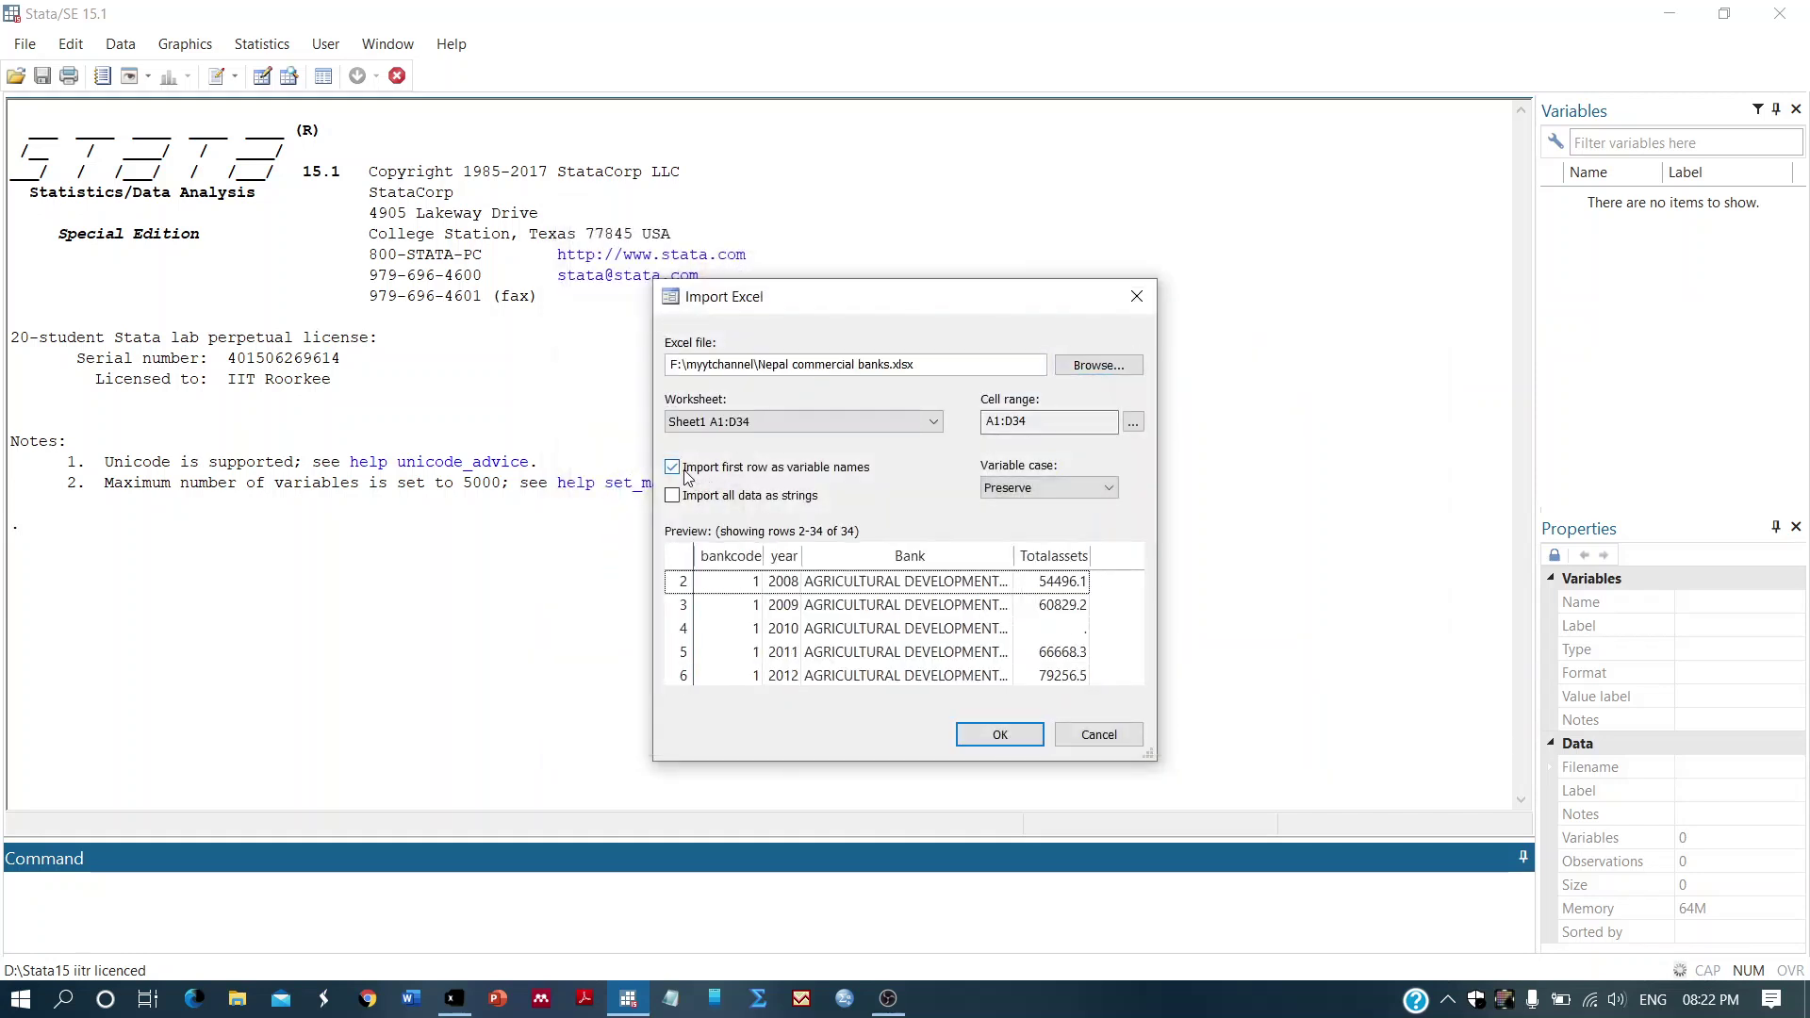
pyautogui.click(1036, 738)
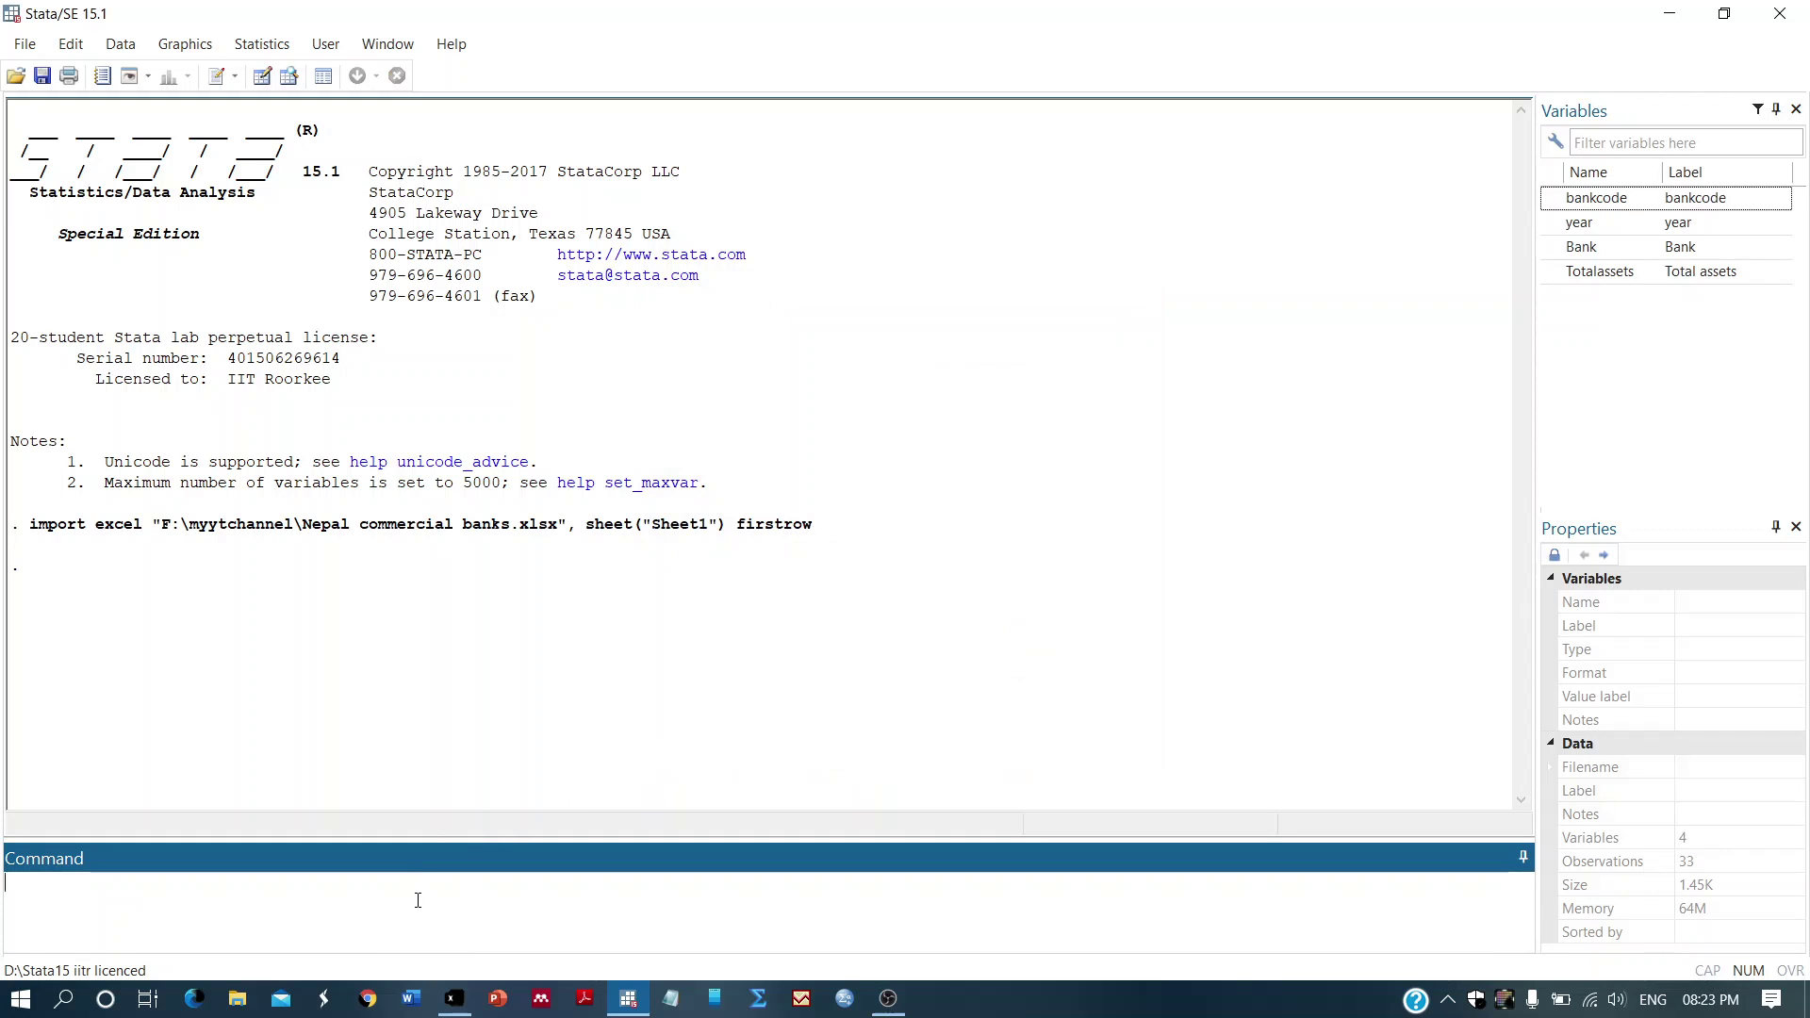
pyautogui.write('bro')
pyautogui.press('Return')
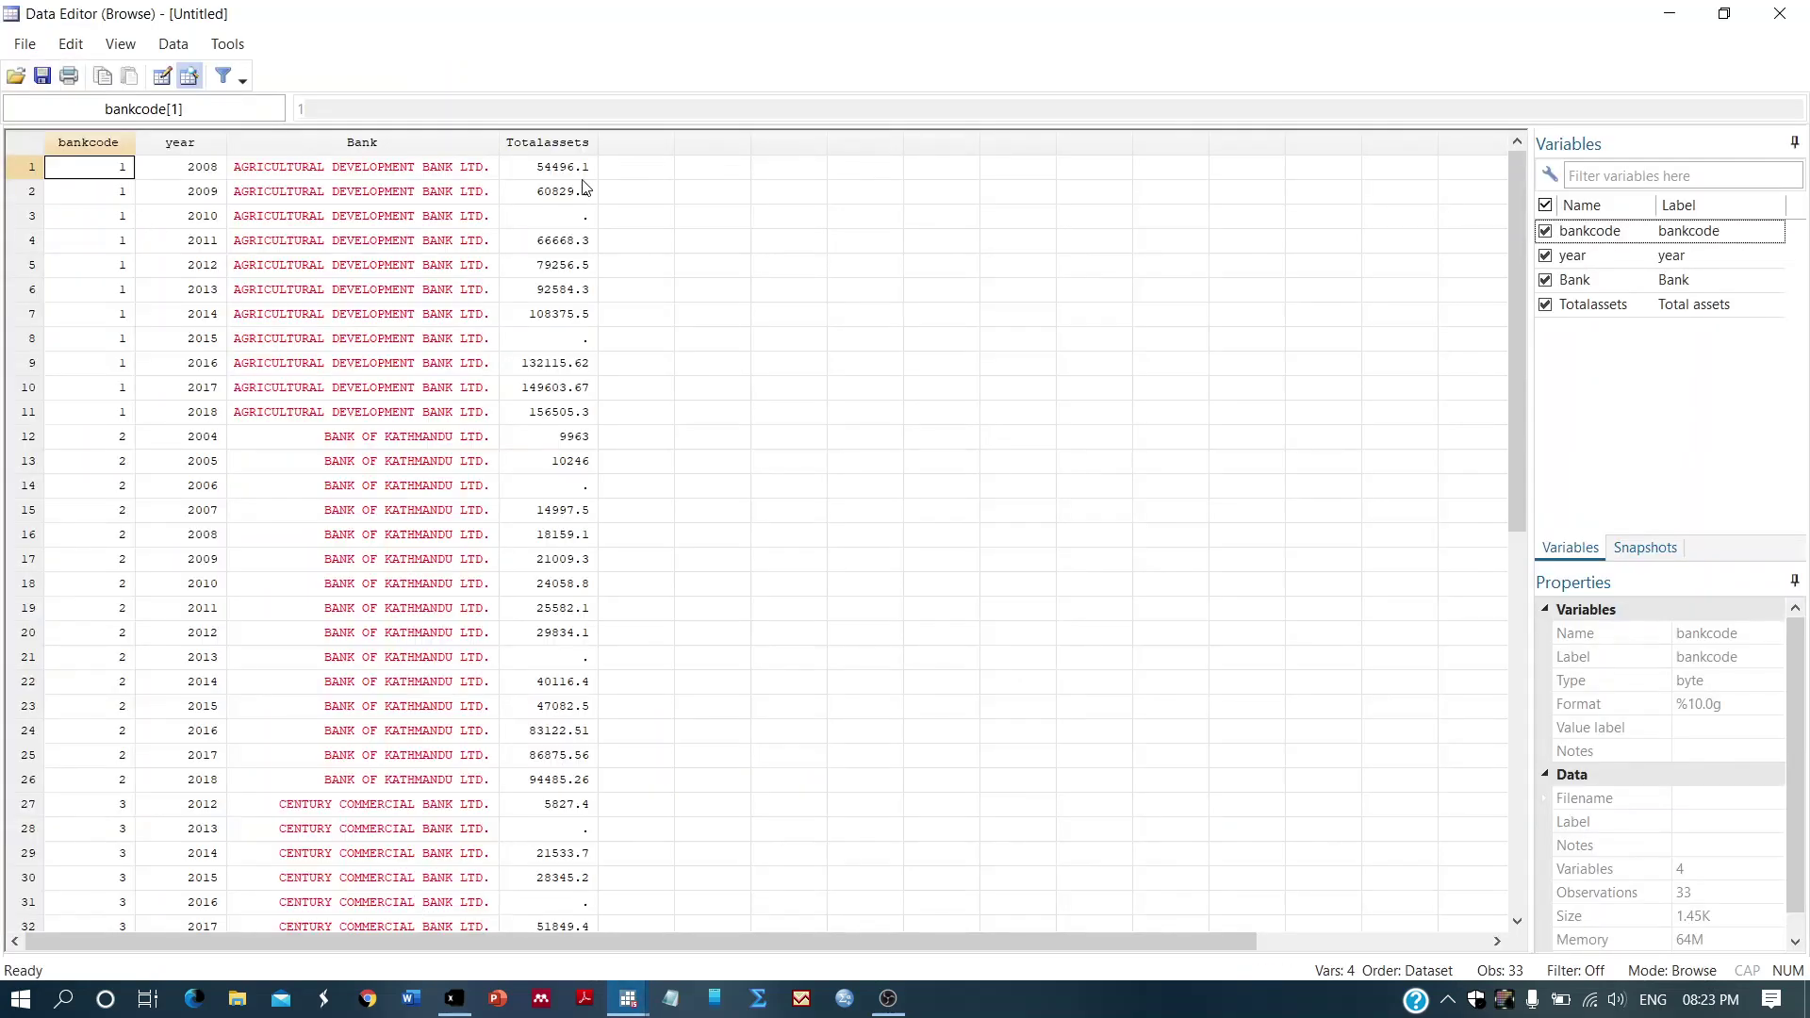
# Check the Totalassets column for missing values down to the last row of the imported data
pyautogui.click(573, 220)
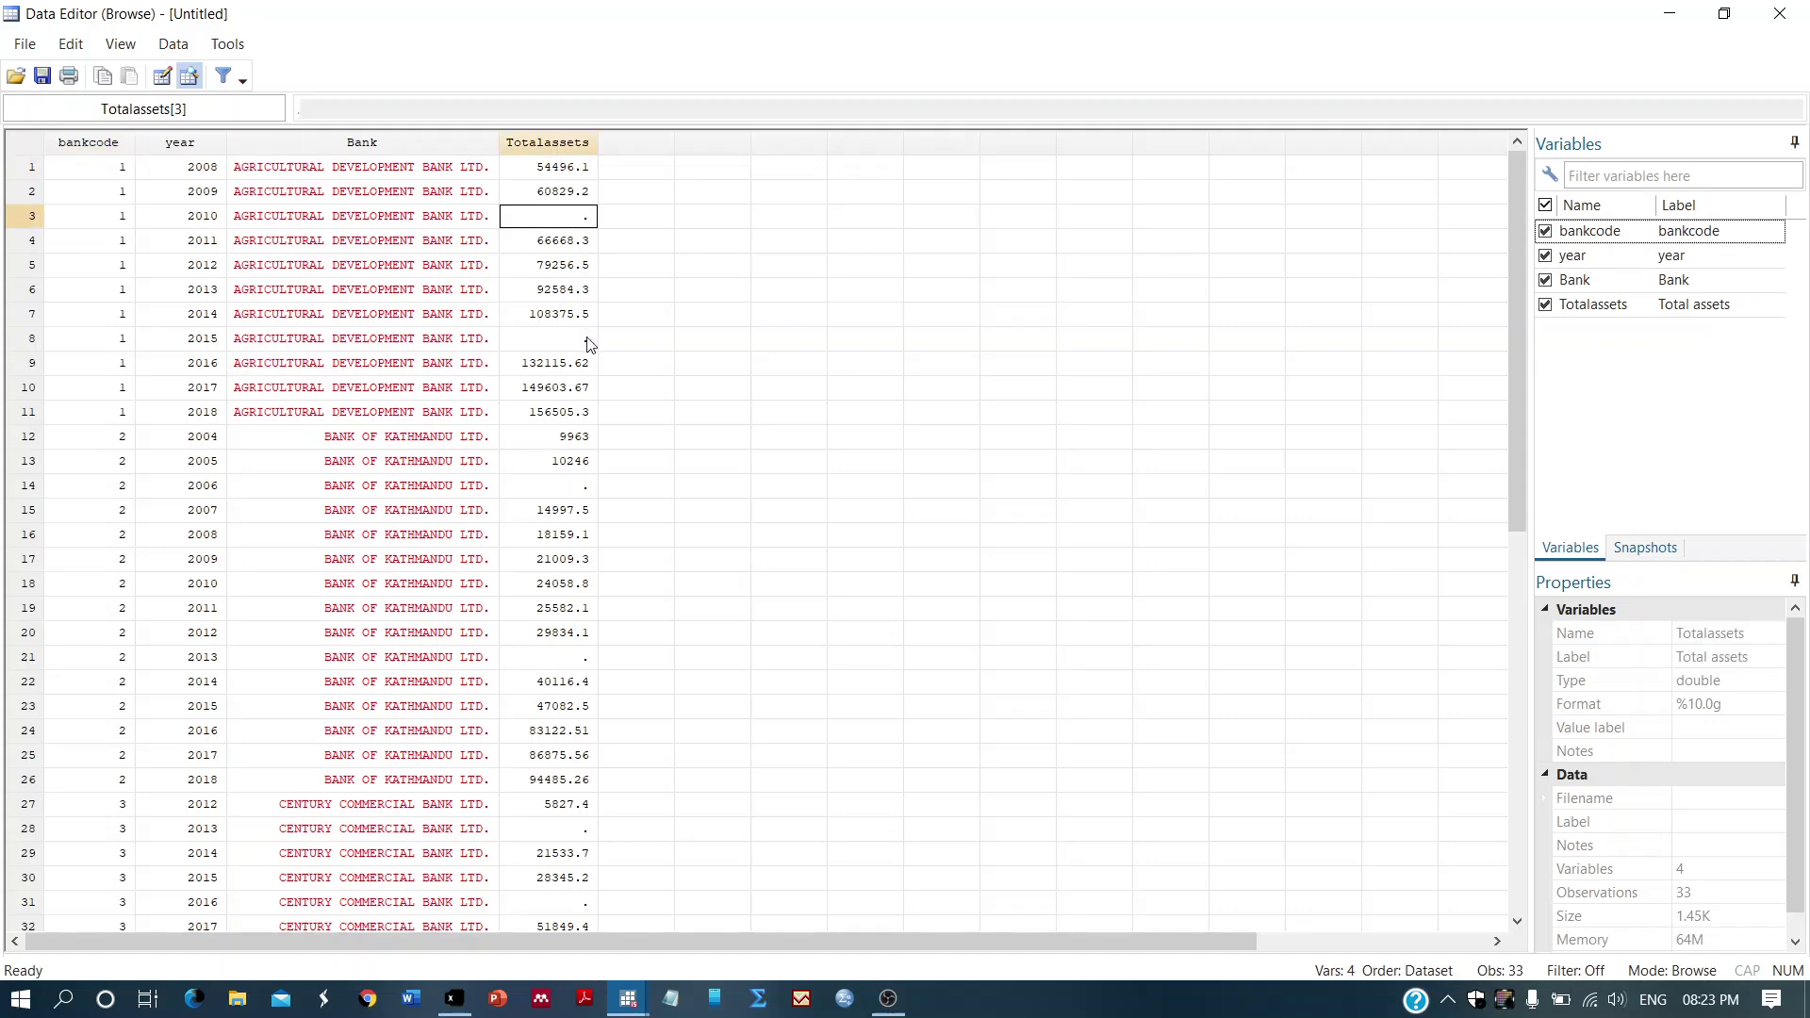
pyautogui.click(570, 486)
pyautogui.scroll(-5, 570, 495)
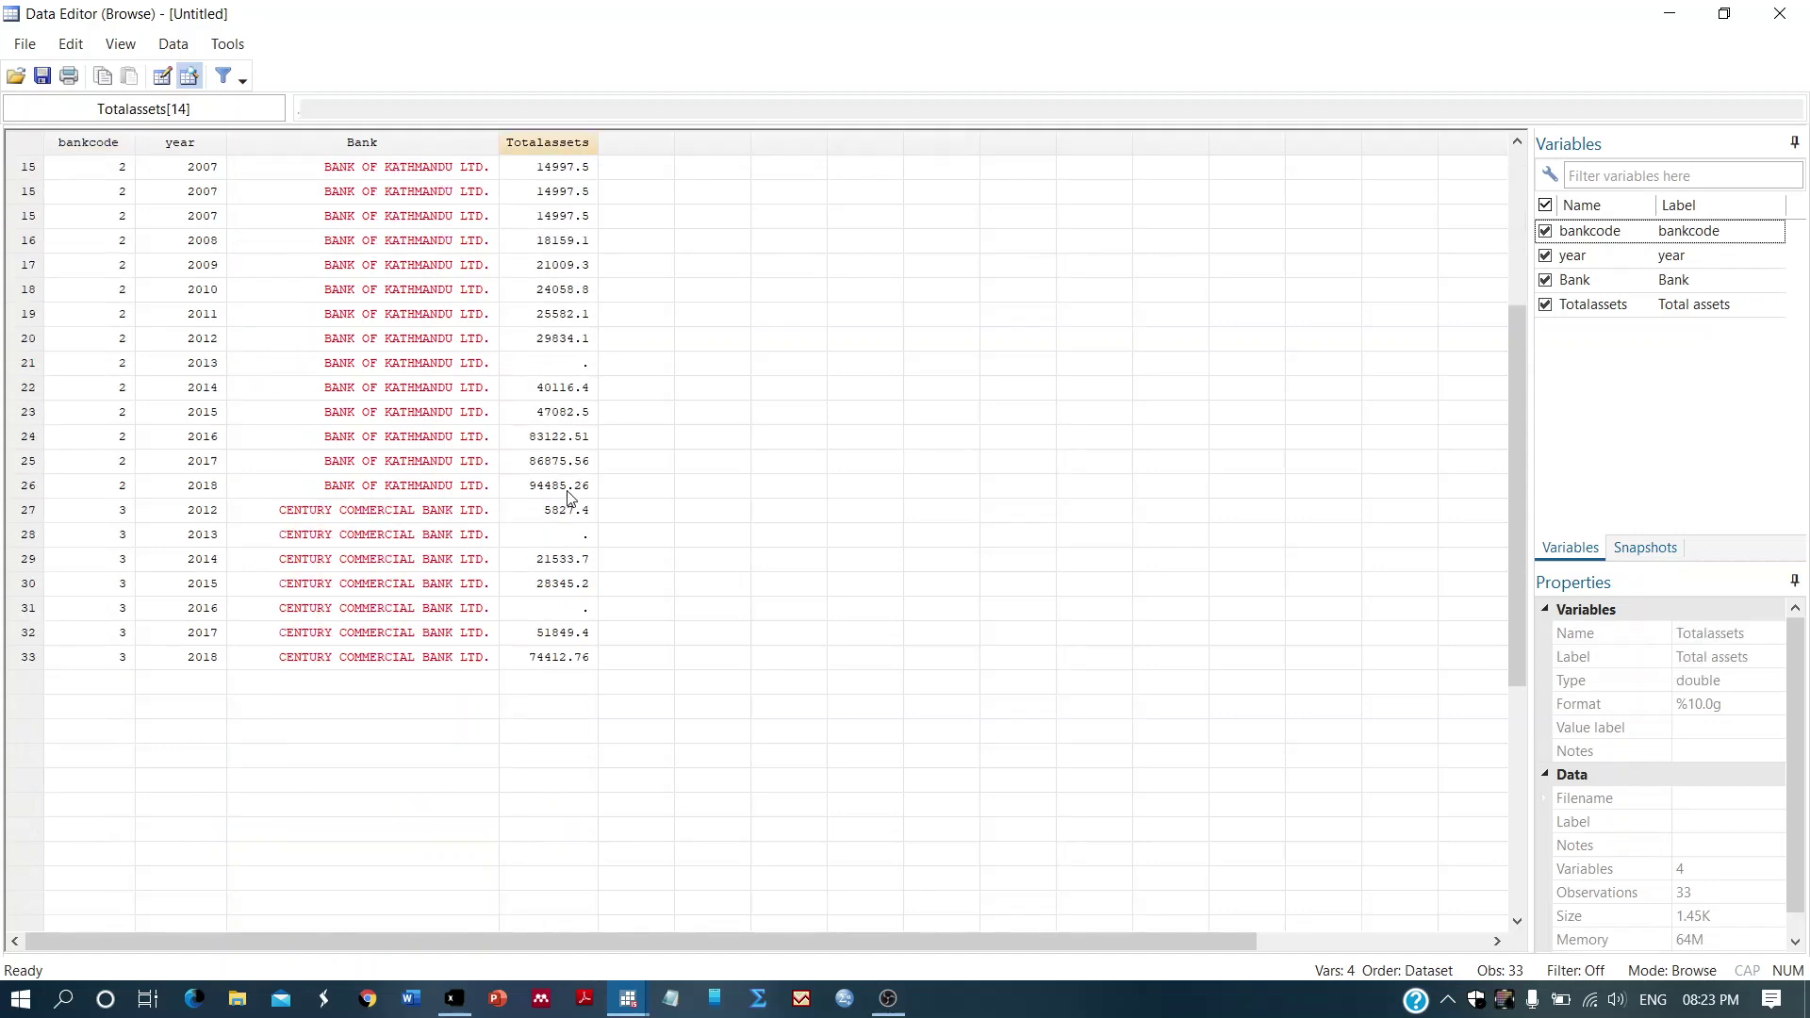
pyautogui.scroll(5, 571, 495)
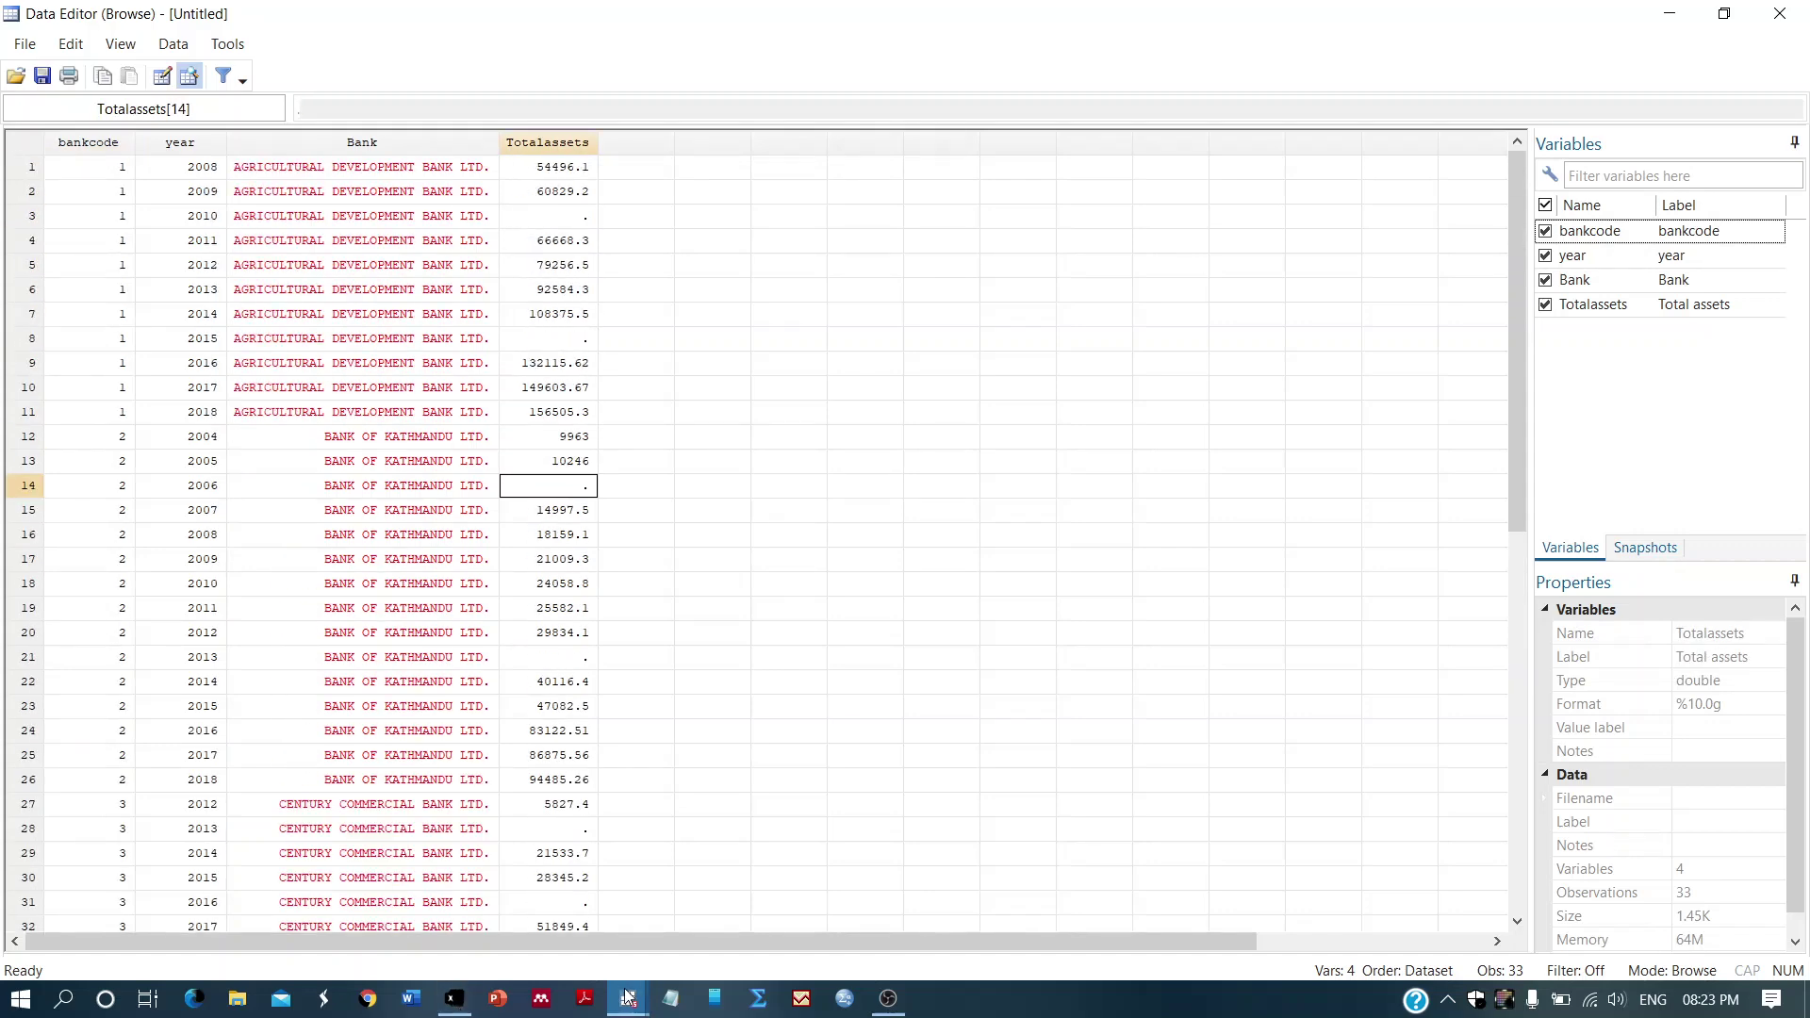
# Declare the dataset as panel data with xtset, using bankcode as the panel variable and year as the time variable
pyautogui.moveTo(627, 998)
pyautogui.click(574, 953)
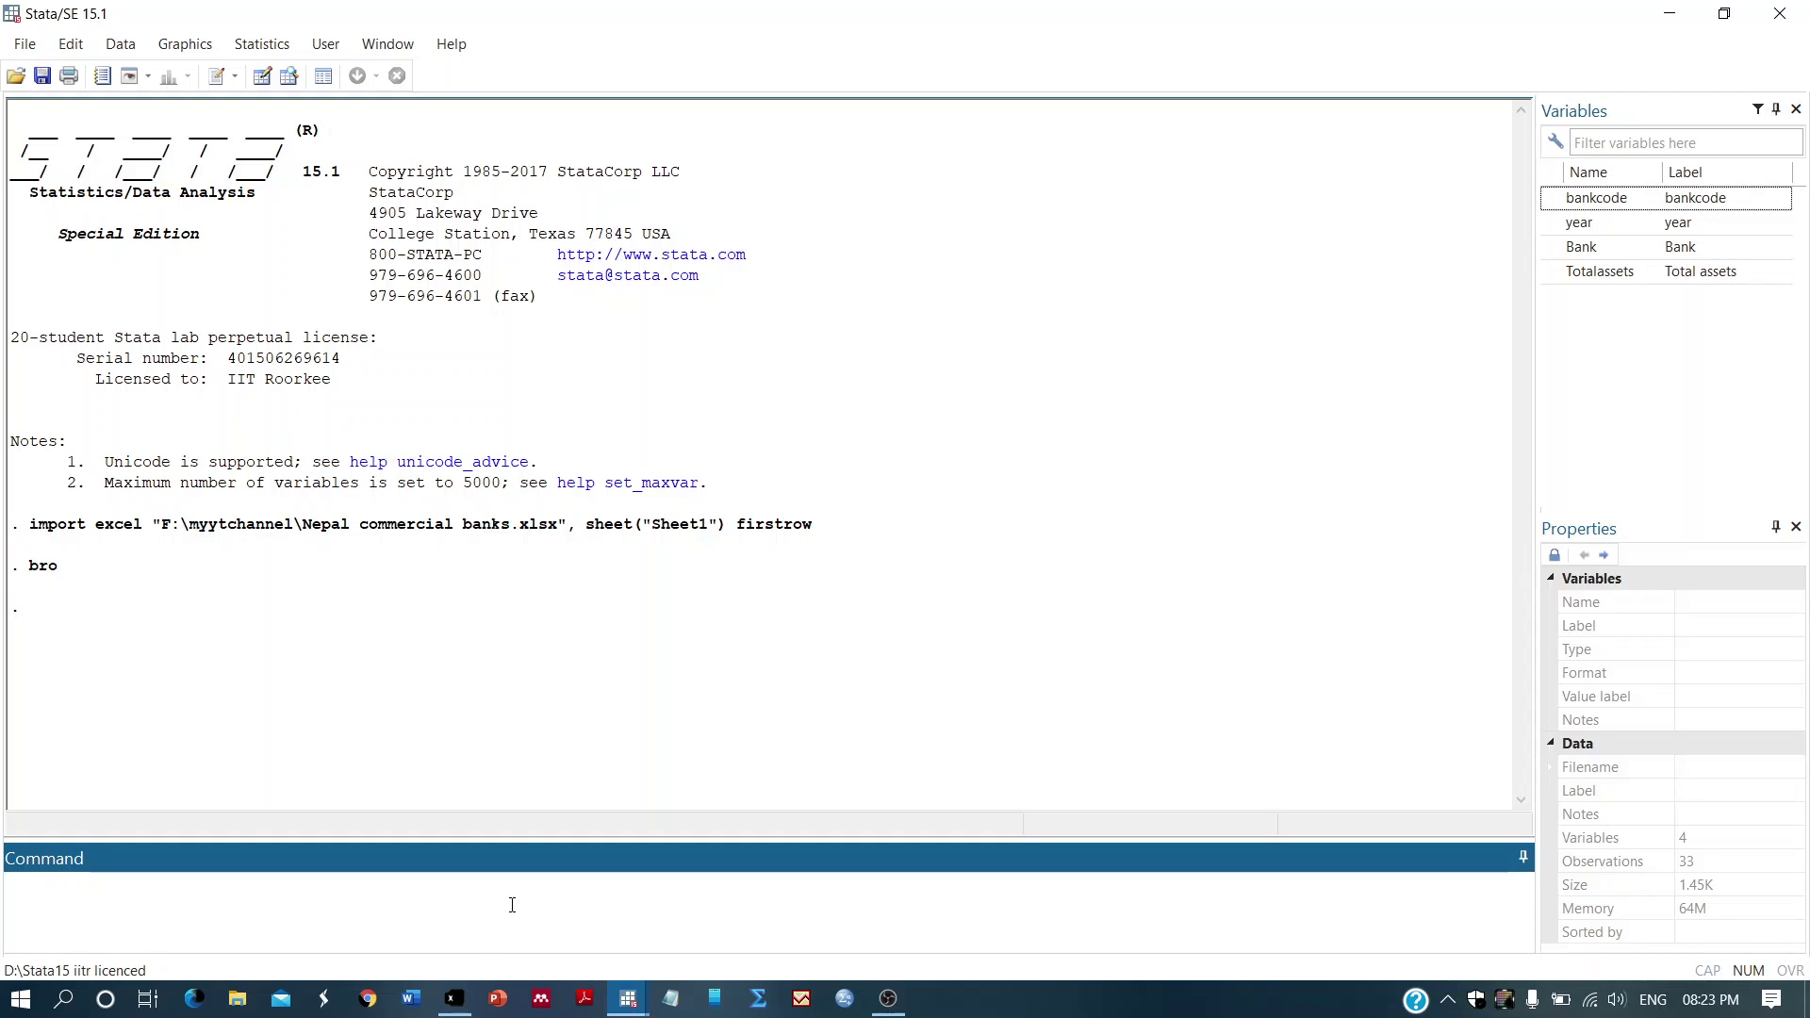
pyautogui.write('xtset')
pyautogui.write('bankcoe')
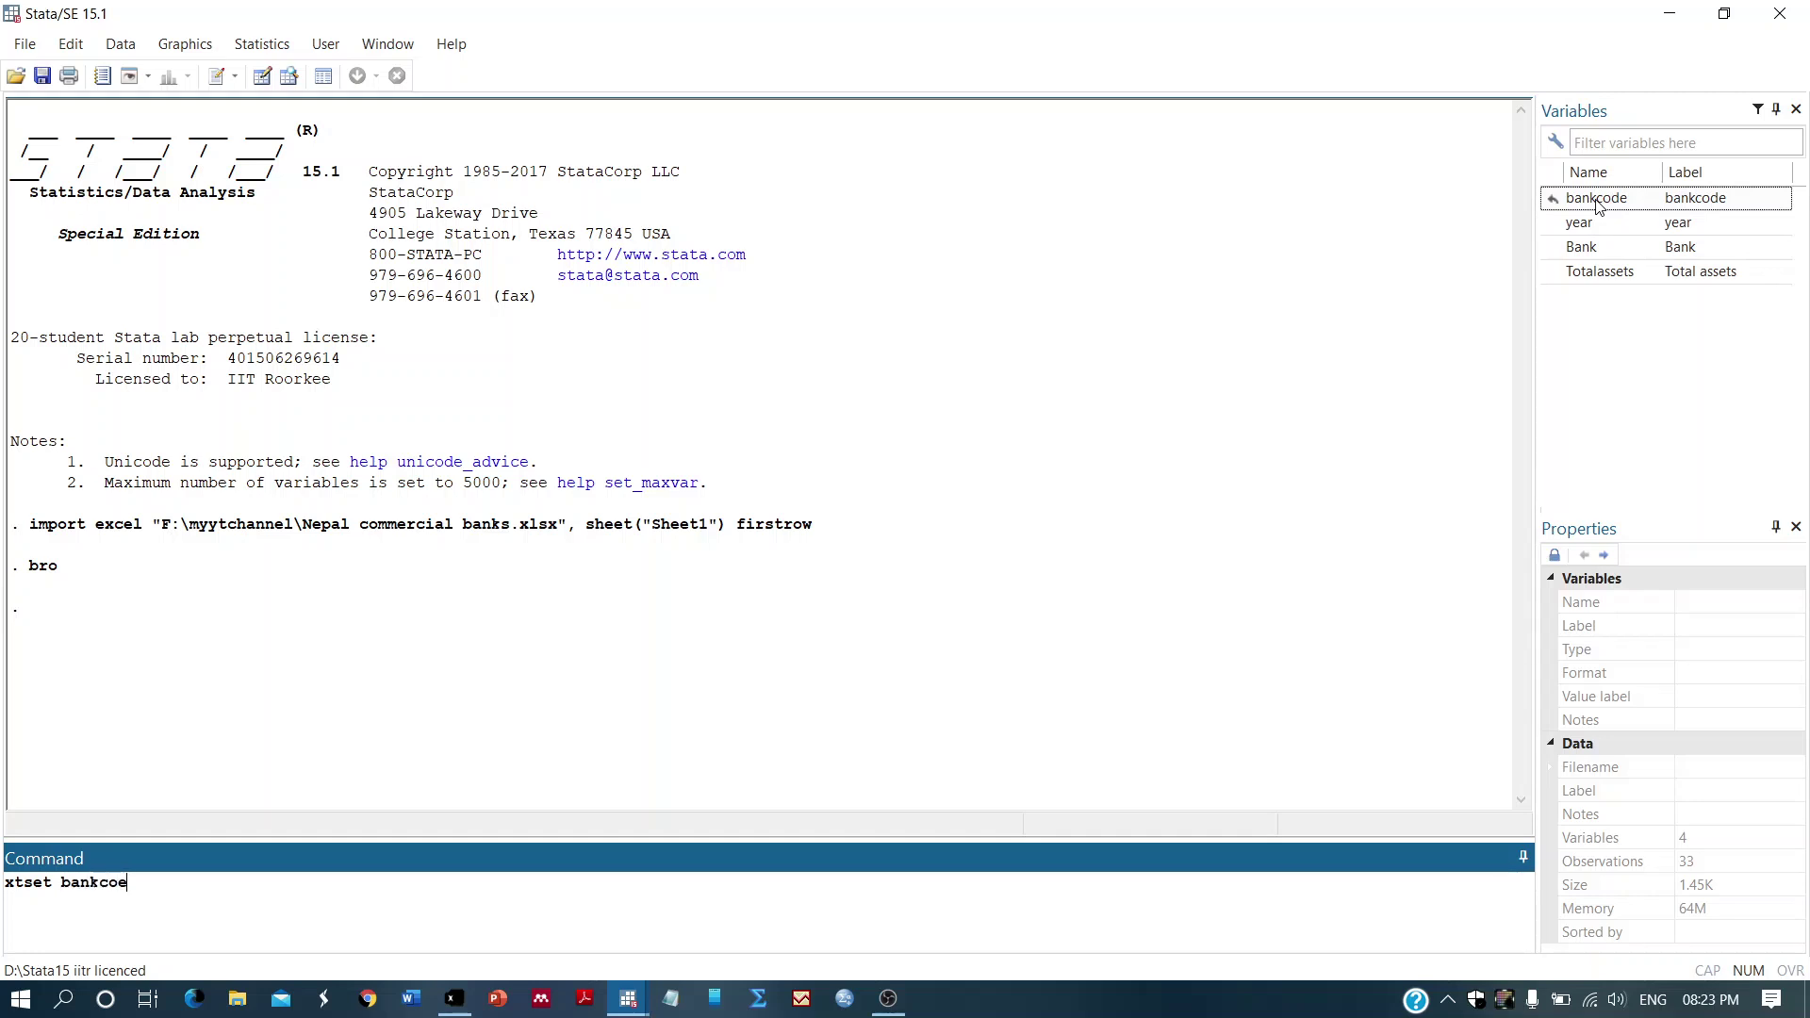
pyautogui.press('BackSpace')
pyautogui.write('de')
pyautogui.click(1577, 232)
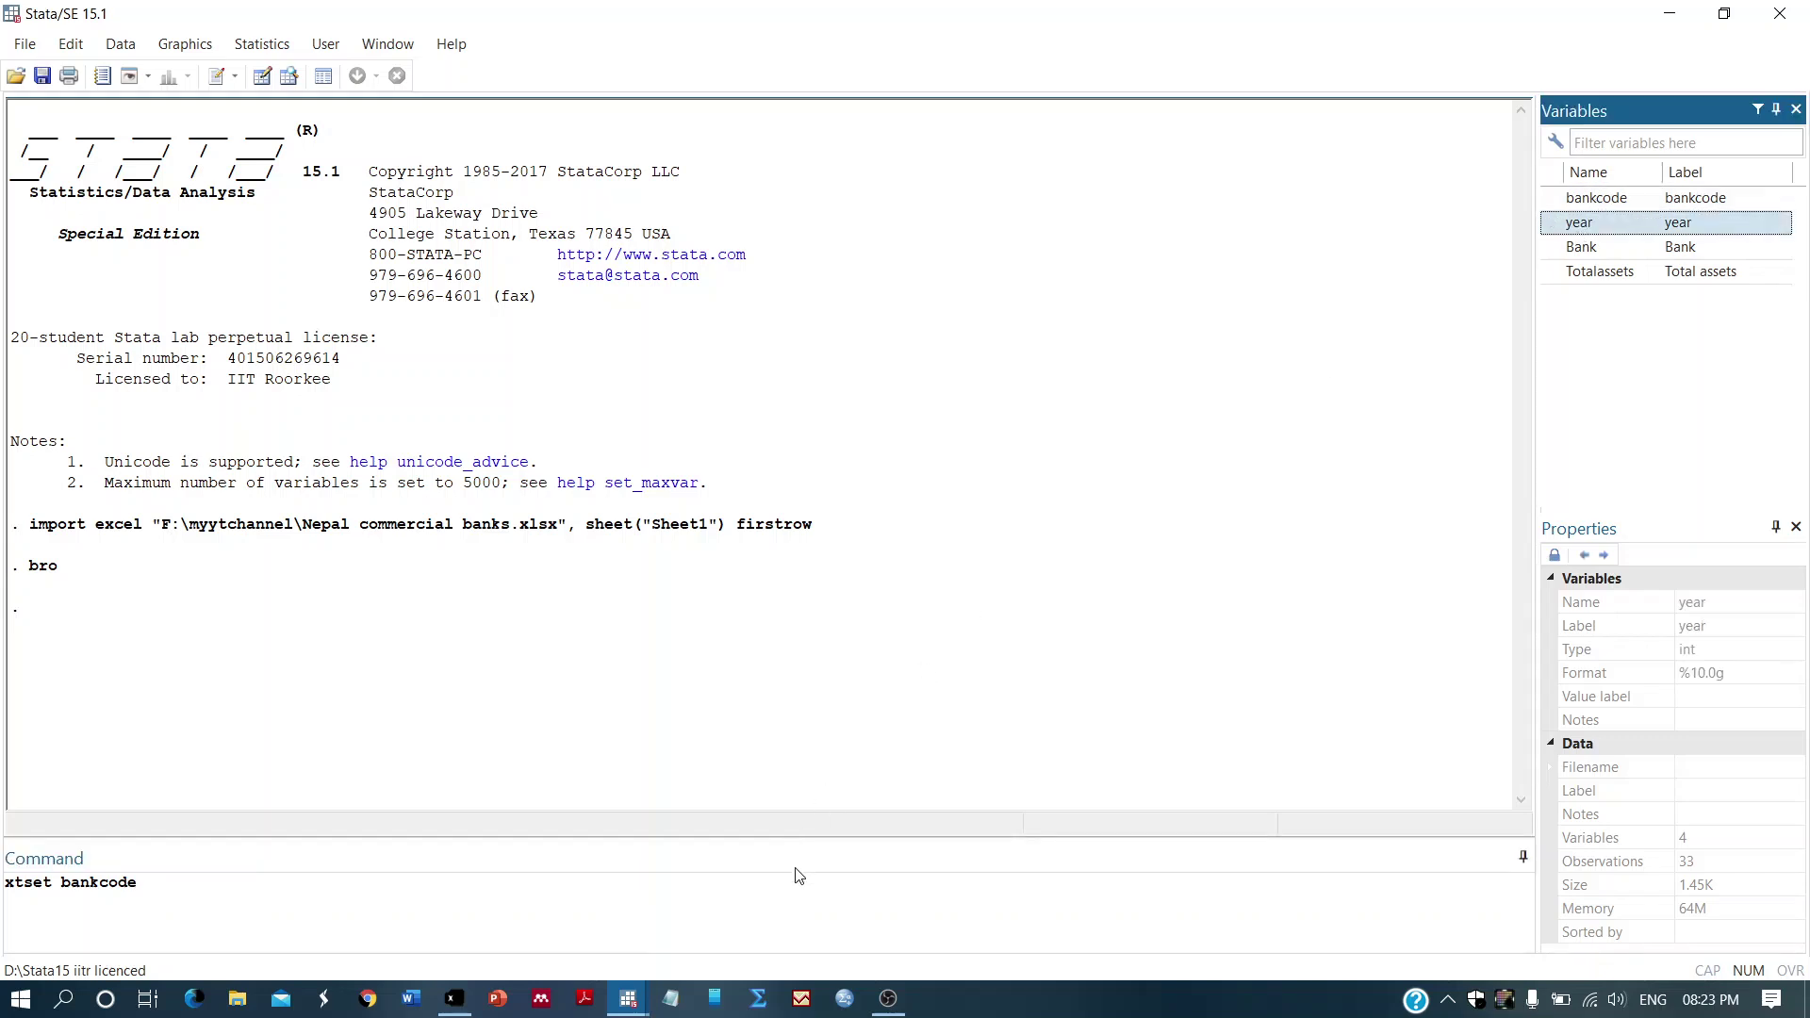
pyautogui.click(797, 896)
pyautogui.write('y')
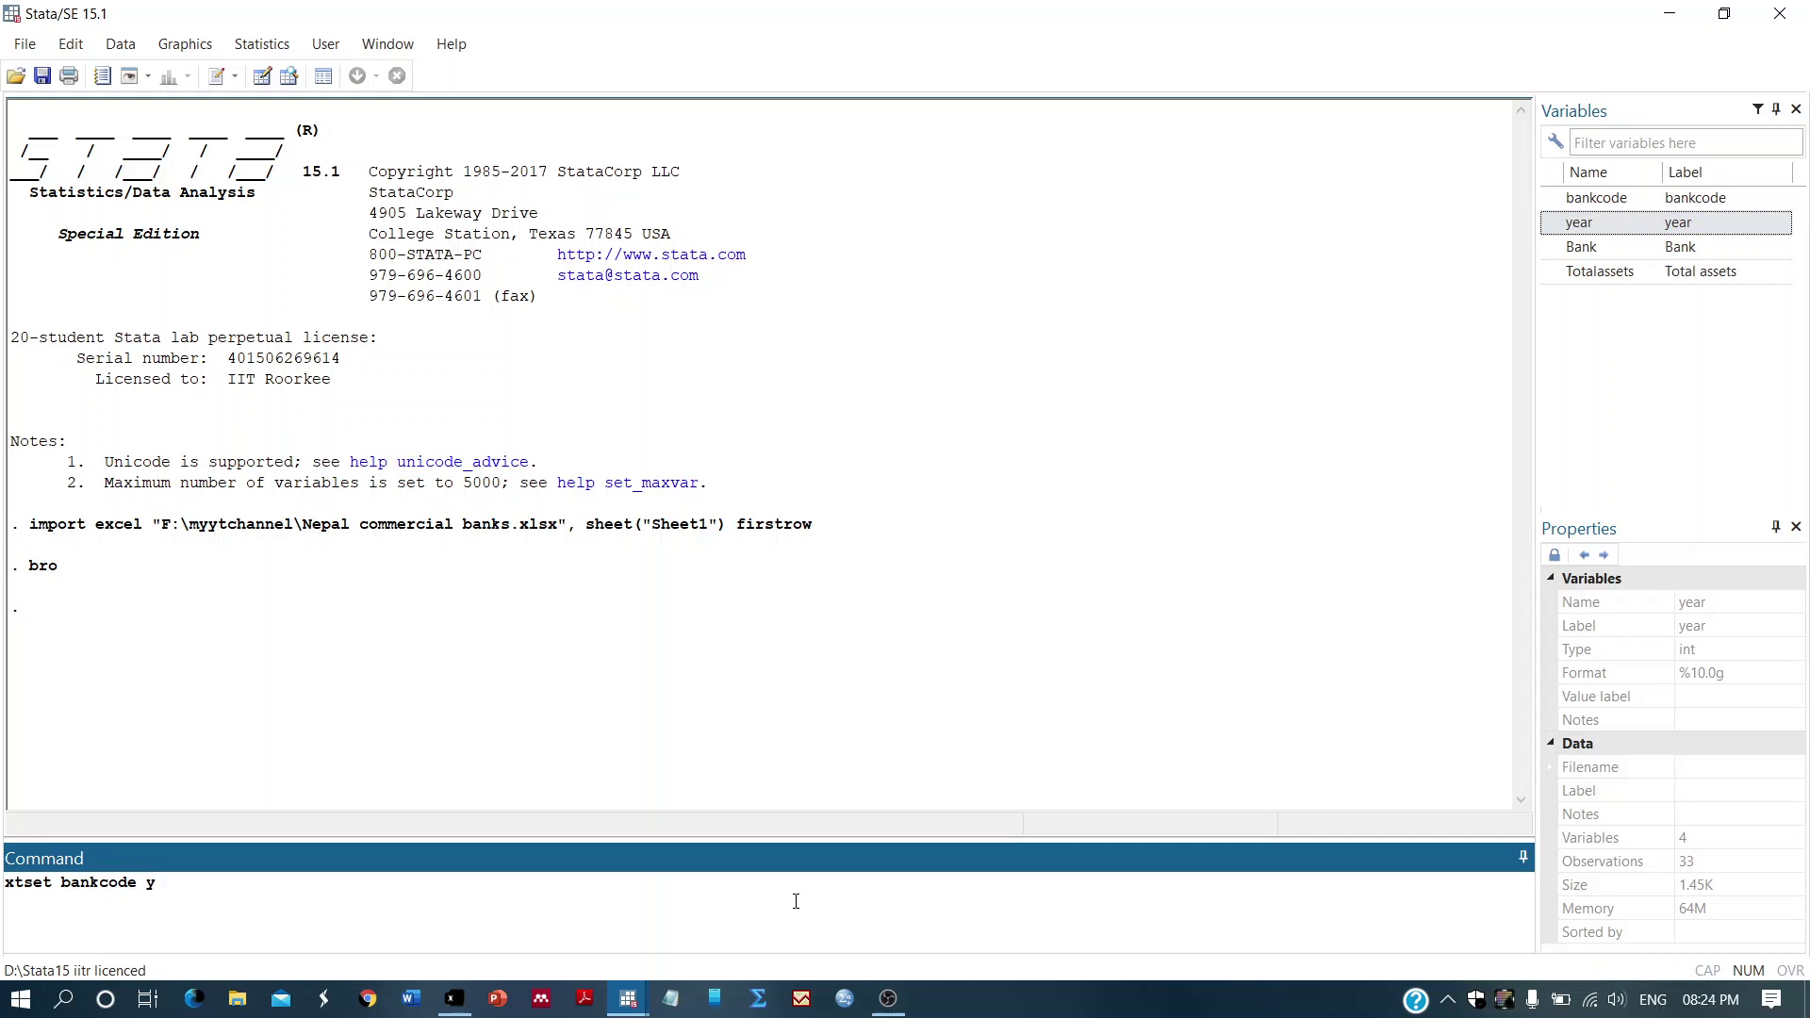
pyautogui.write('ea')
pyautogui.press('BackSpace')
pyautogui.write('r')
pyautogui.press('Return')
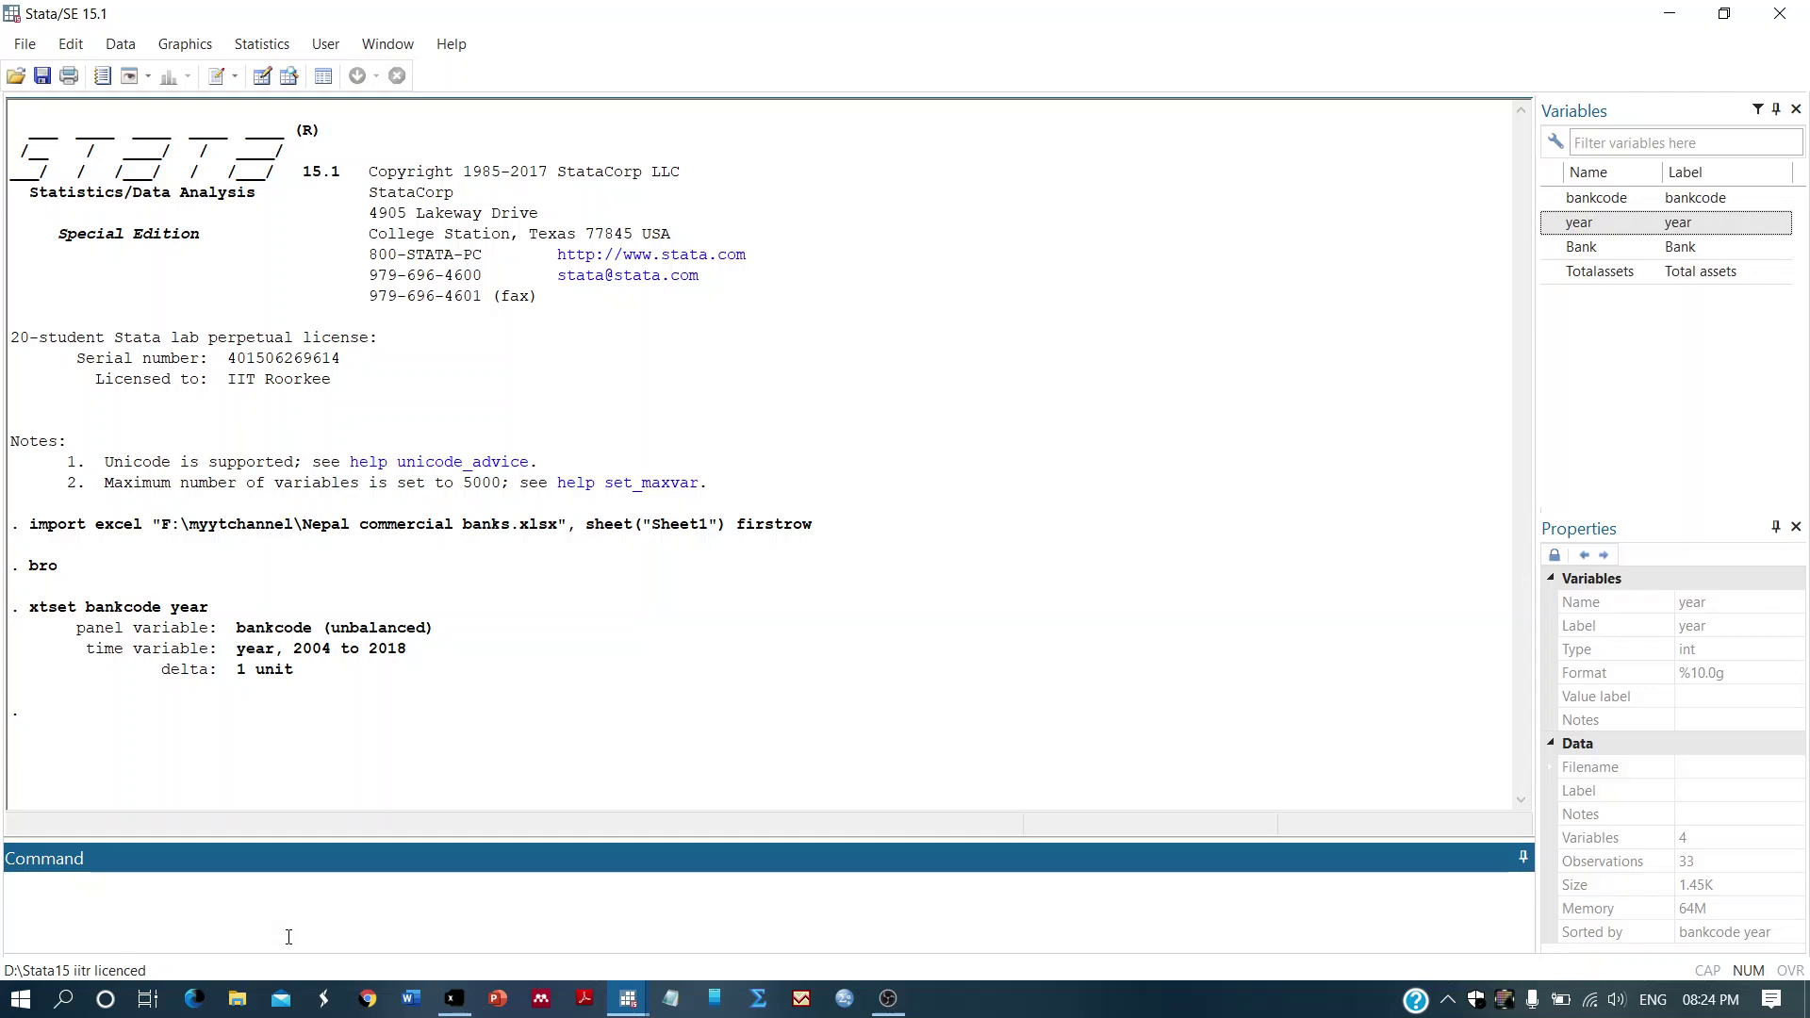
# Run ipolate on Totalassets over year, generating the variable ta with the epolate option and by(bankcode)
pyautogui.write('ipolate')
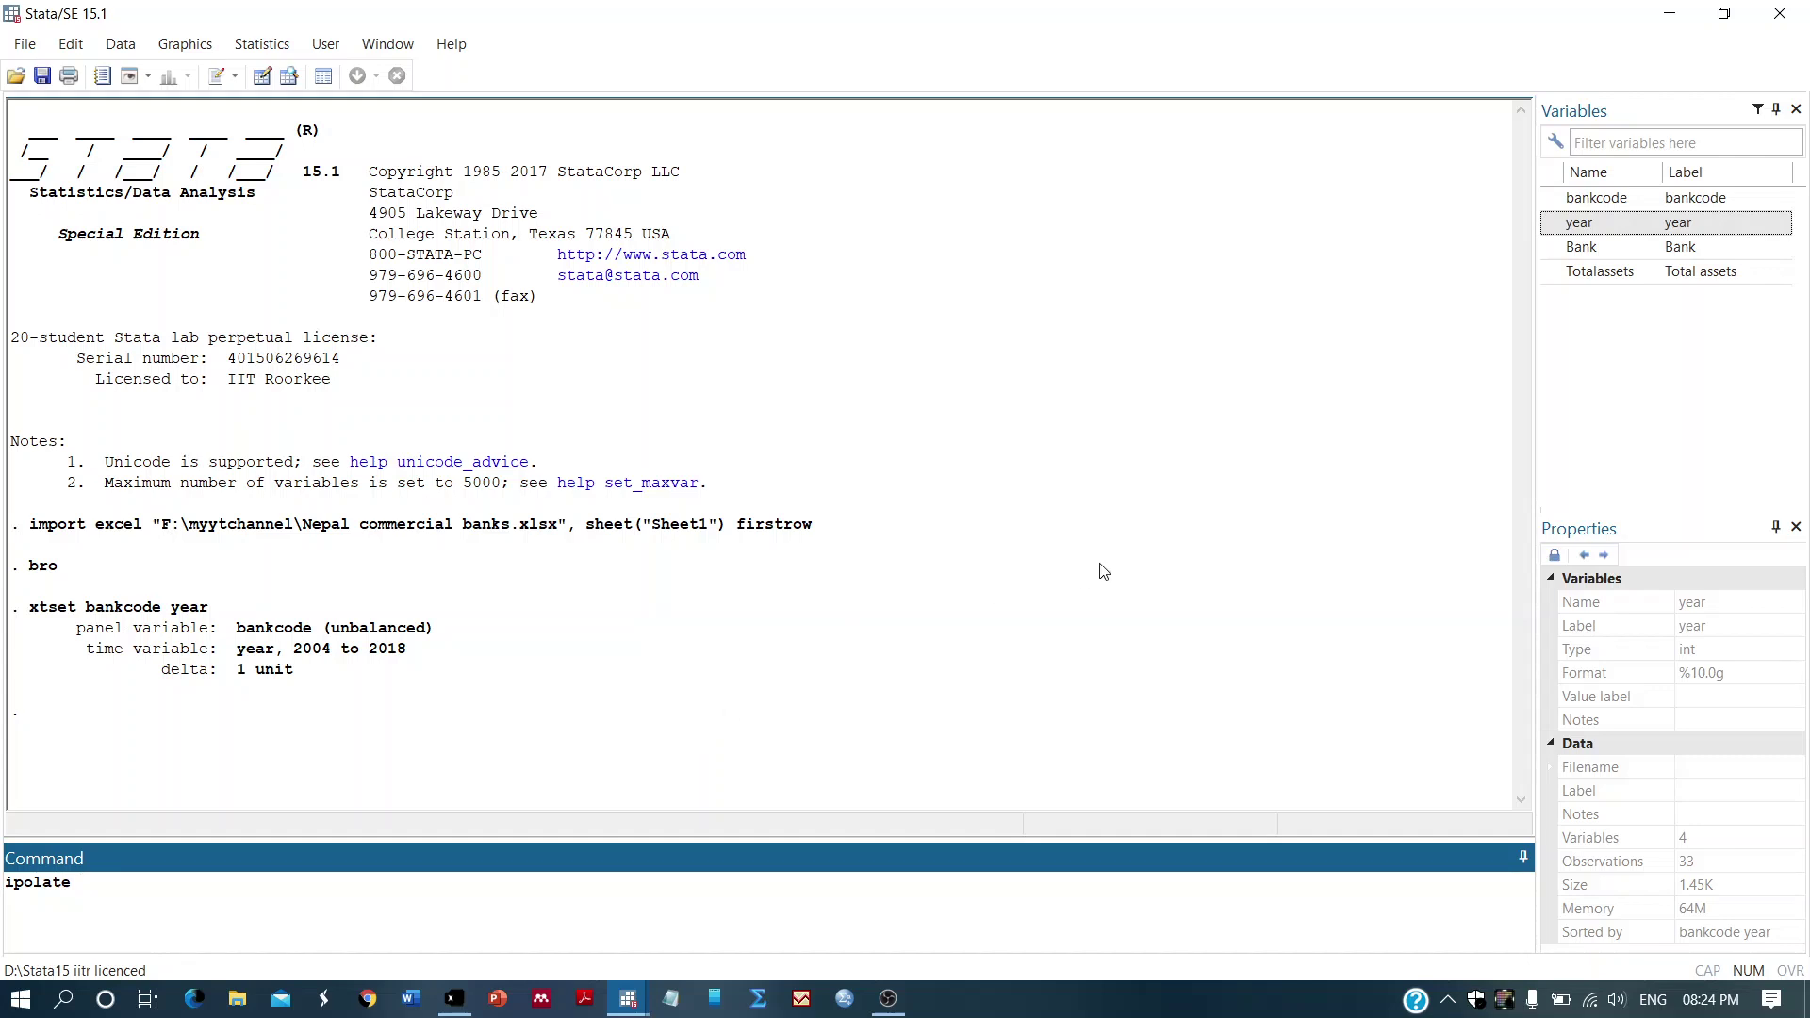
pyautogui.doubleClick(1594, 275)
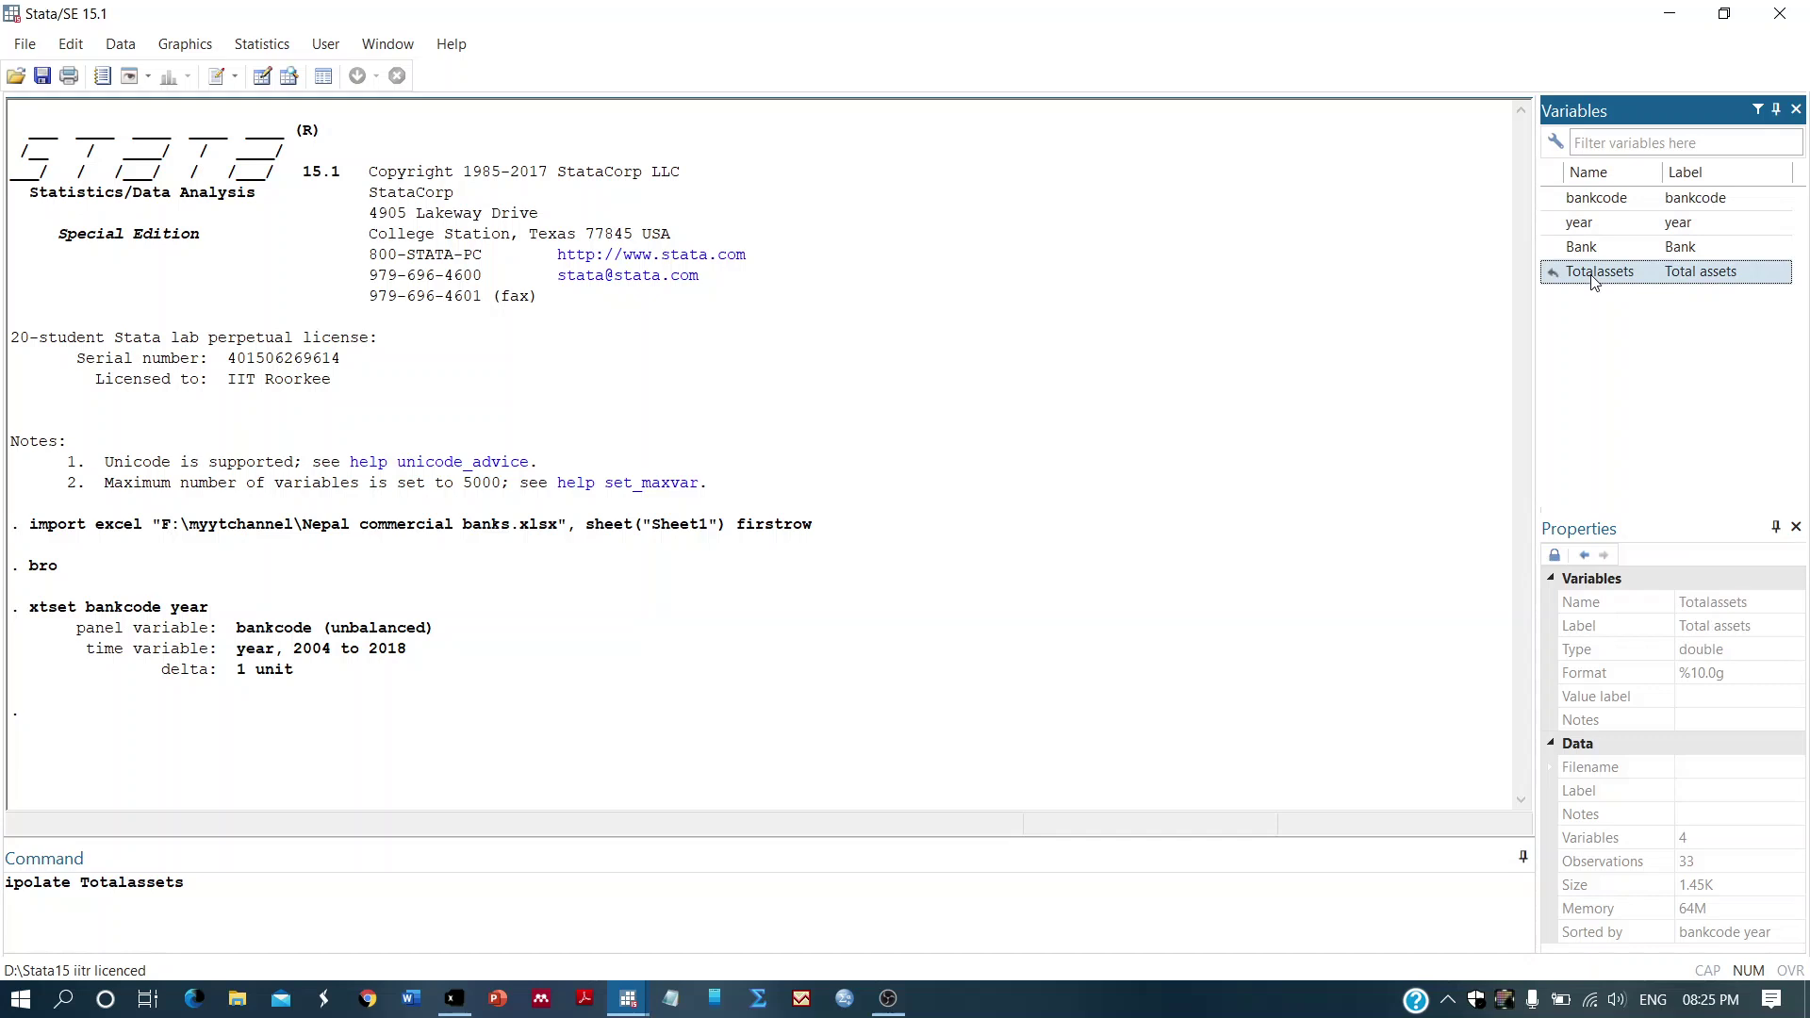
pyautogui.click(672, 904)
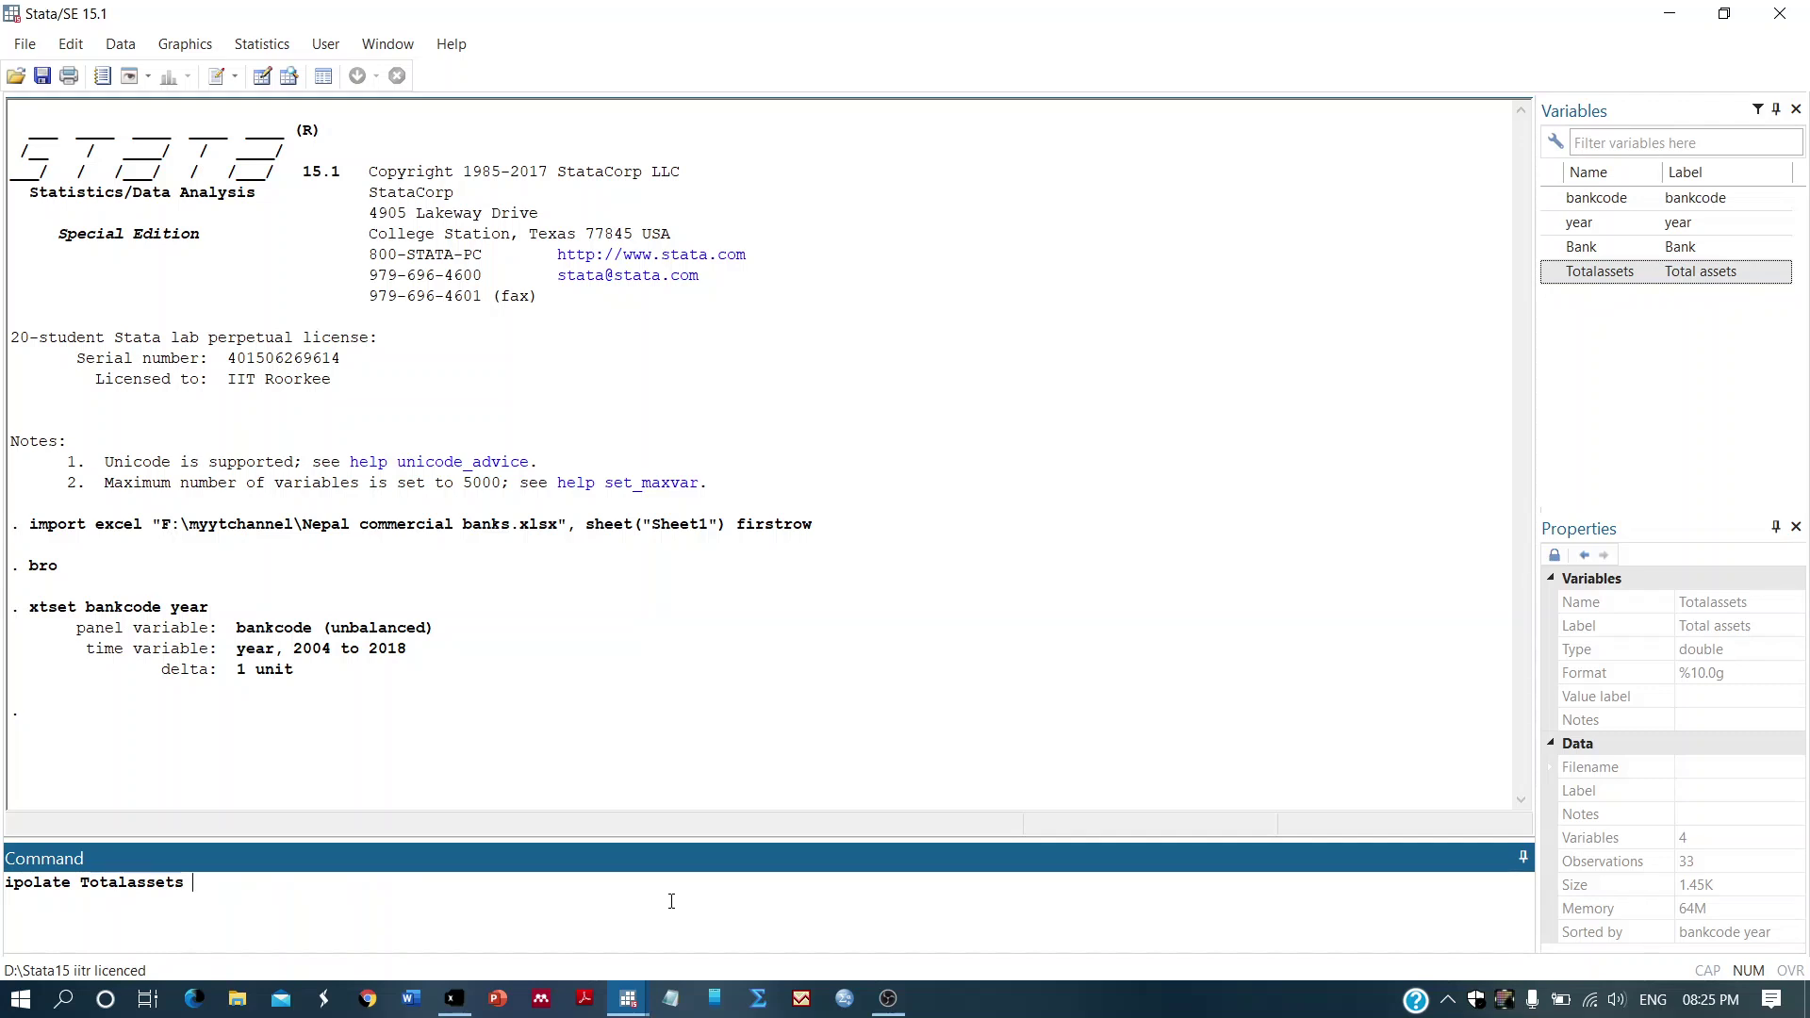
pyautogui.write('year')
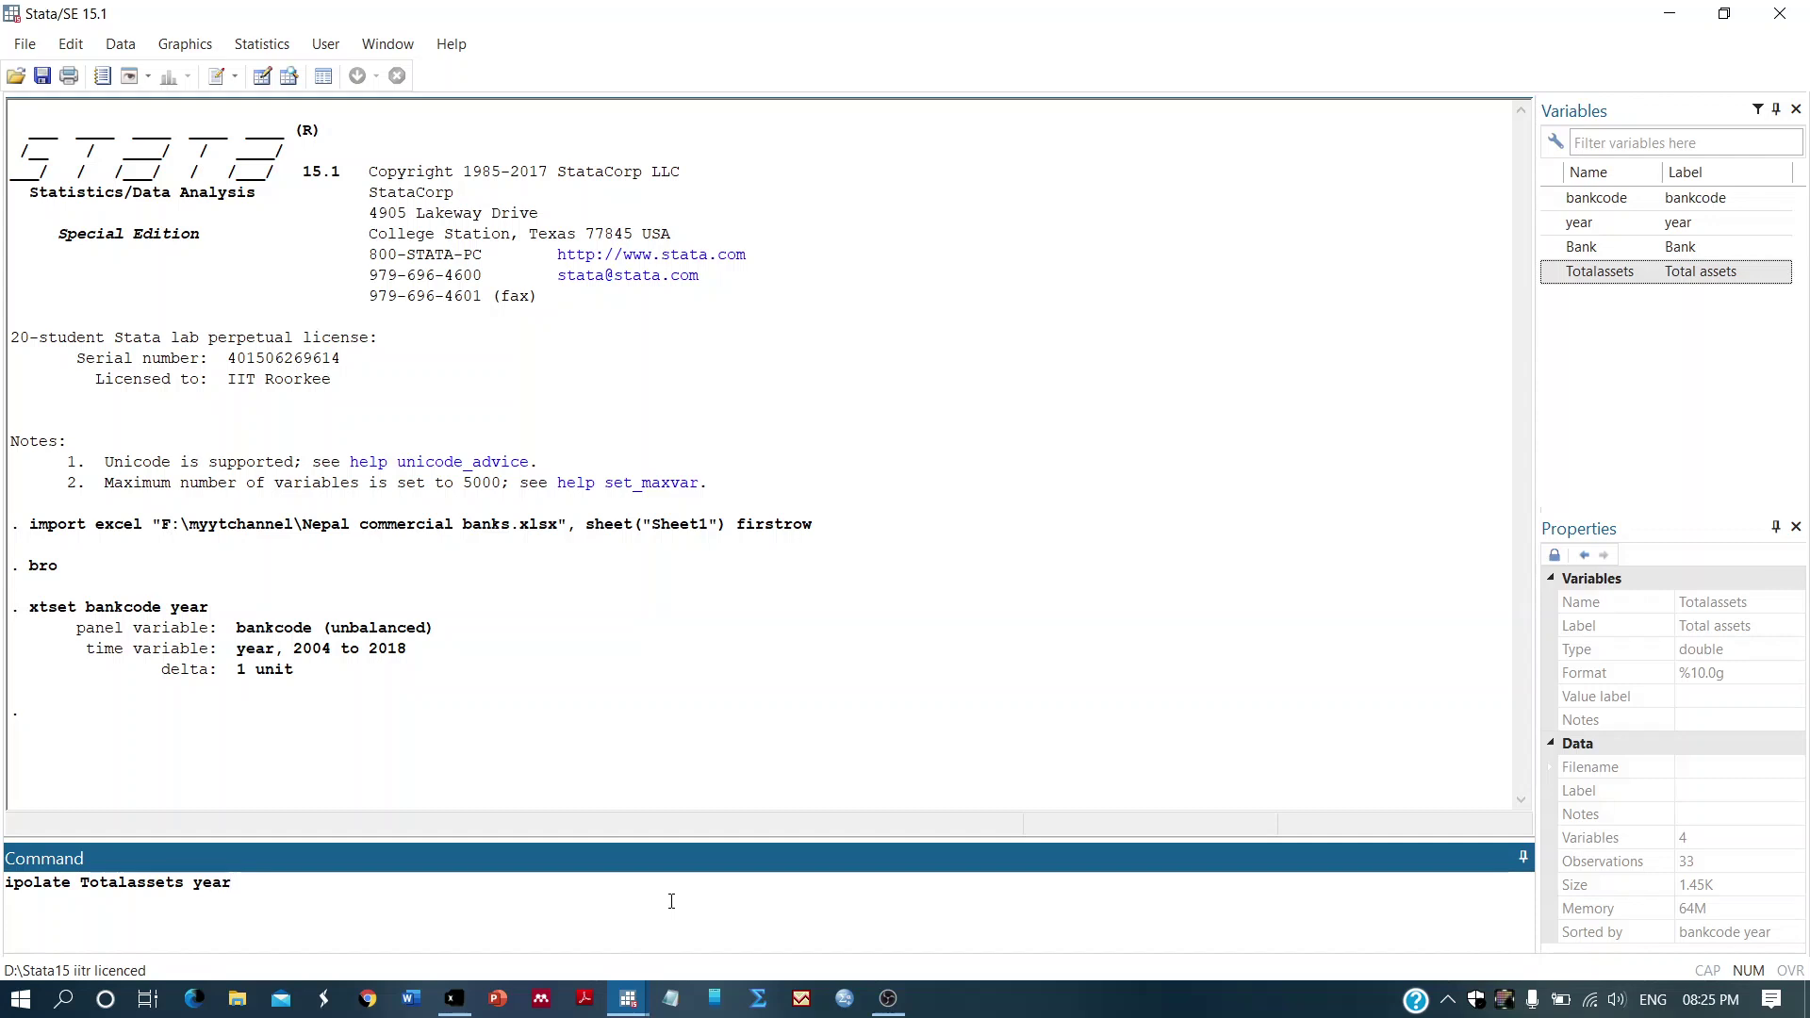
pyautogui.write(', gen')
pyautogui.write('(')
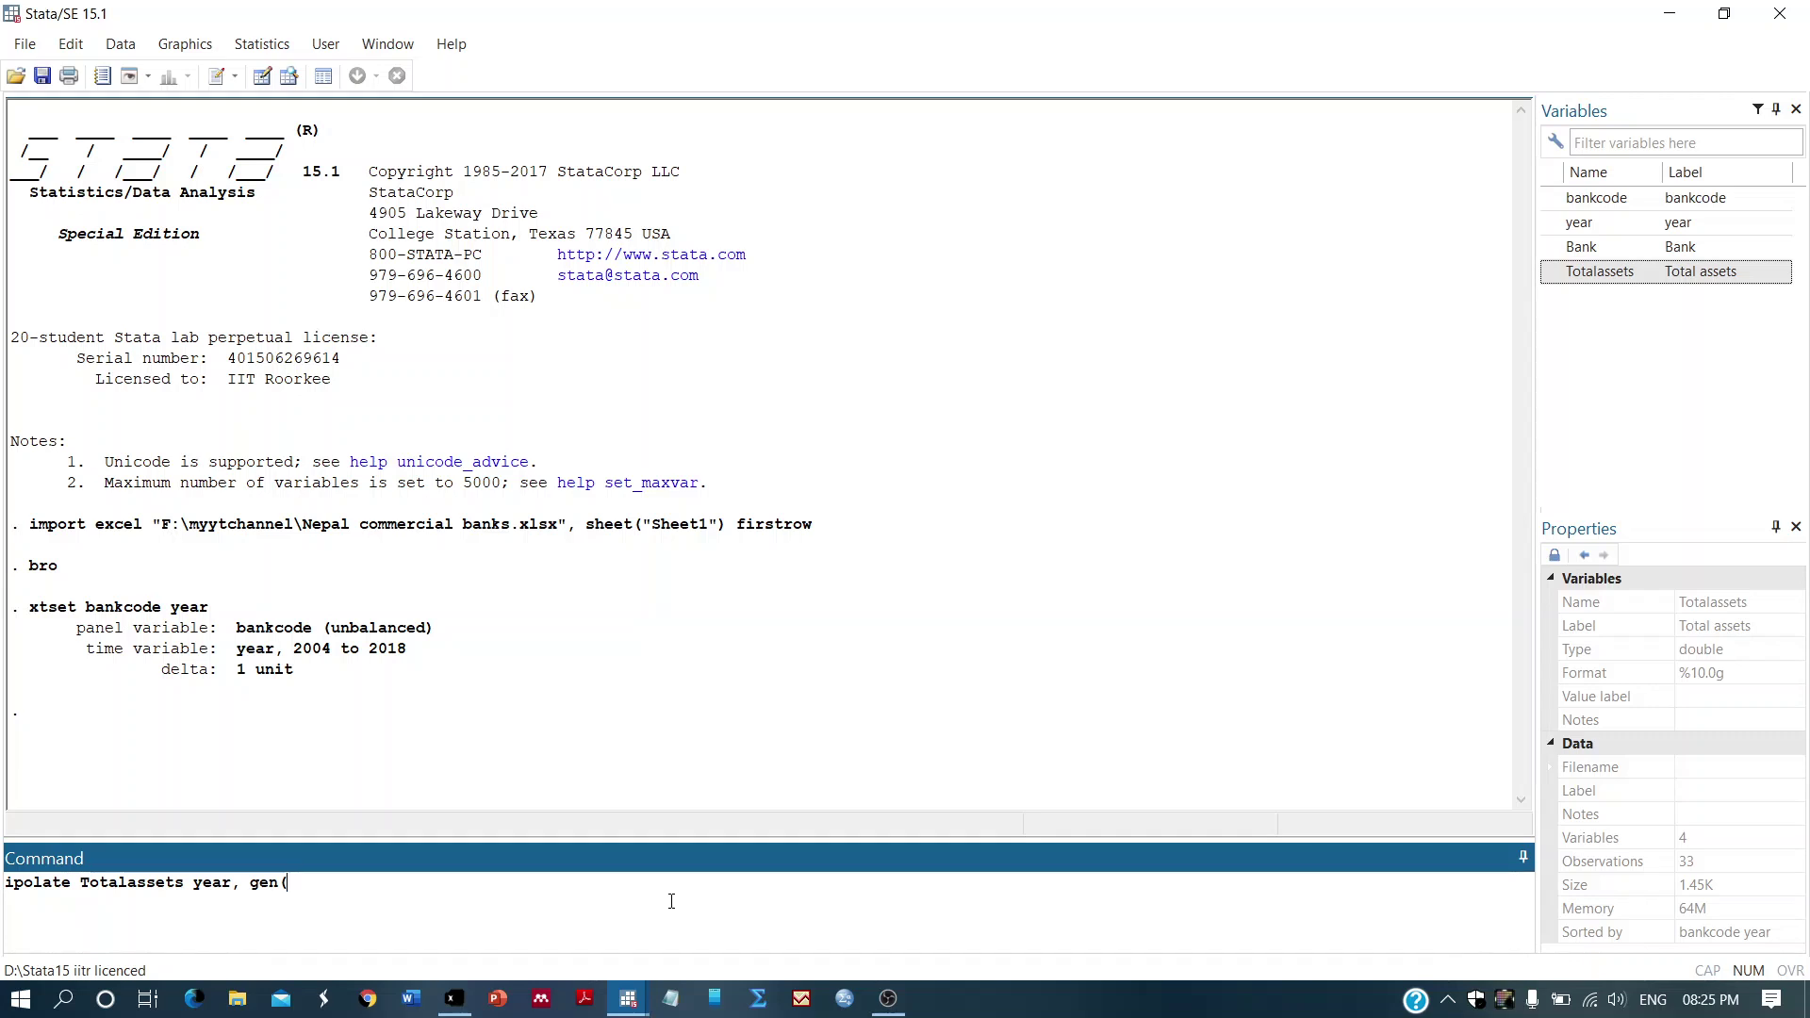
pyautogui.write('Ta')
pyautogui.press('BackSpace')
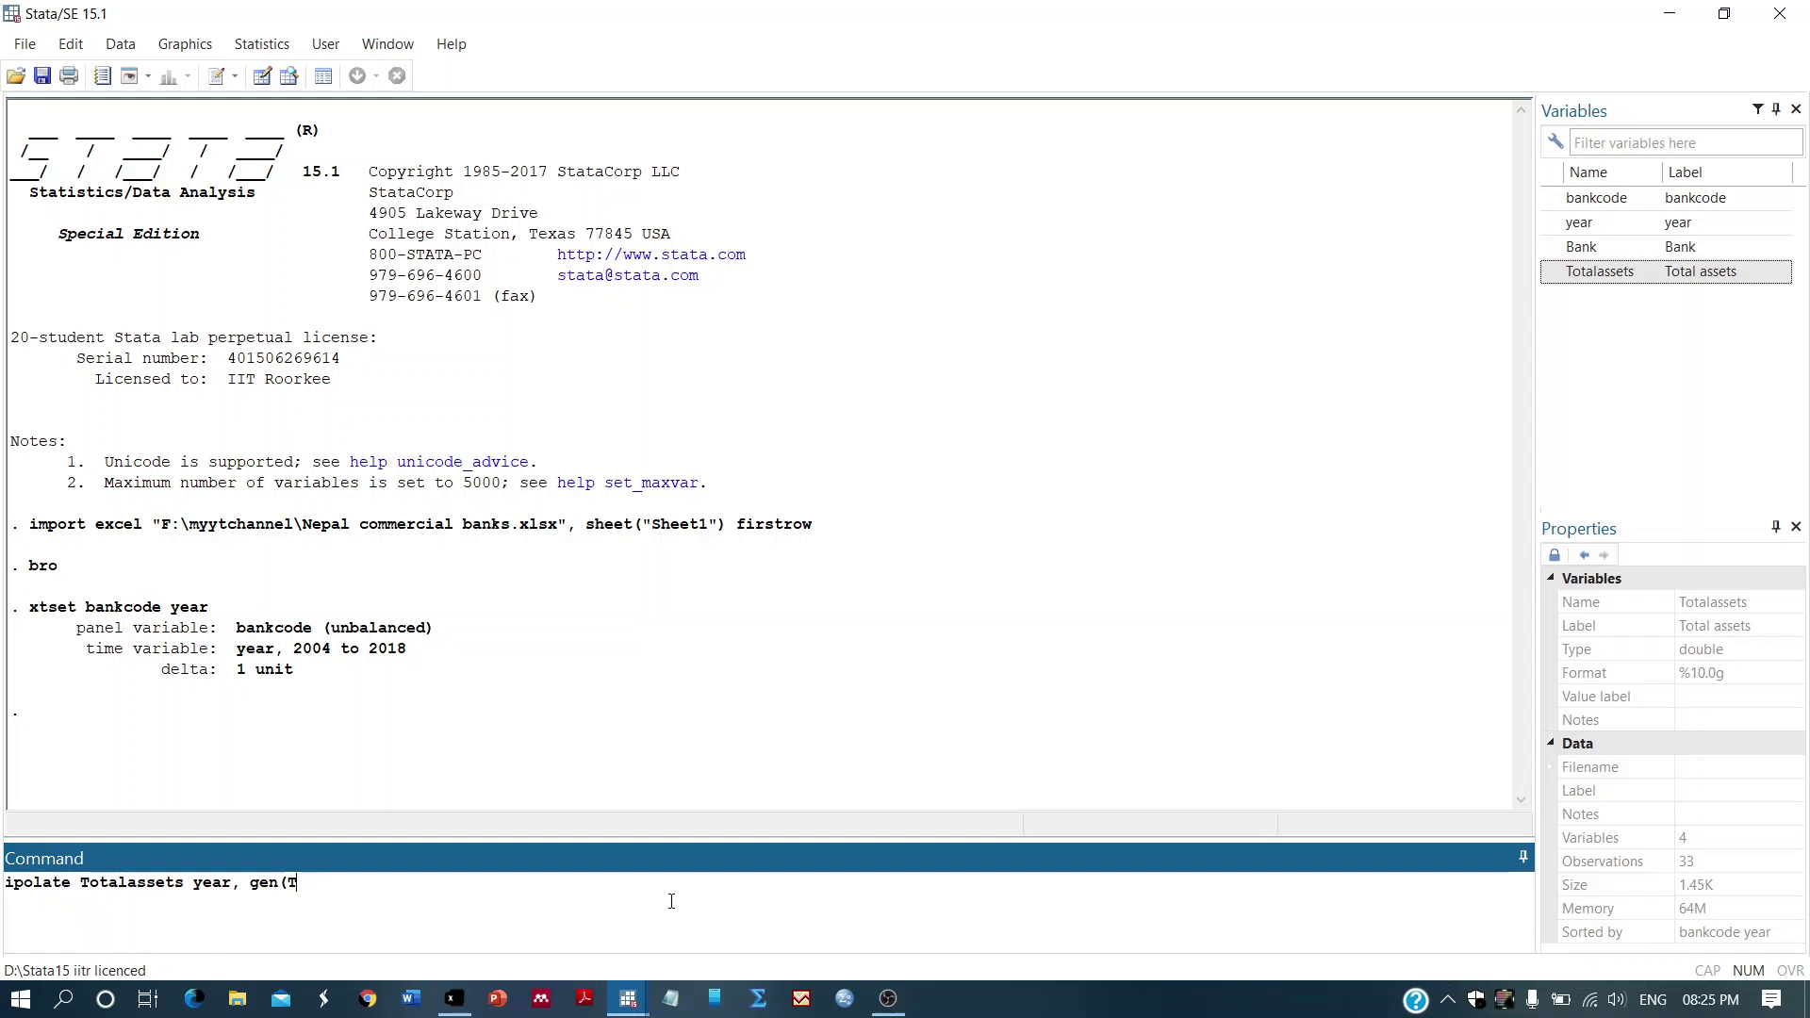
pyautogui.press('BackSpace')
pyautogui.write('ta')
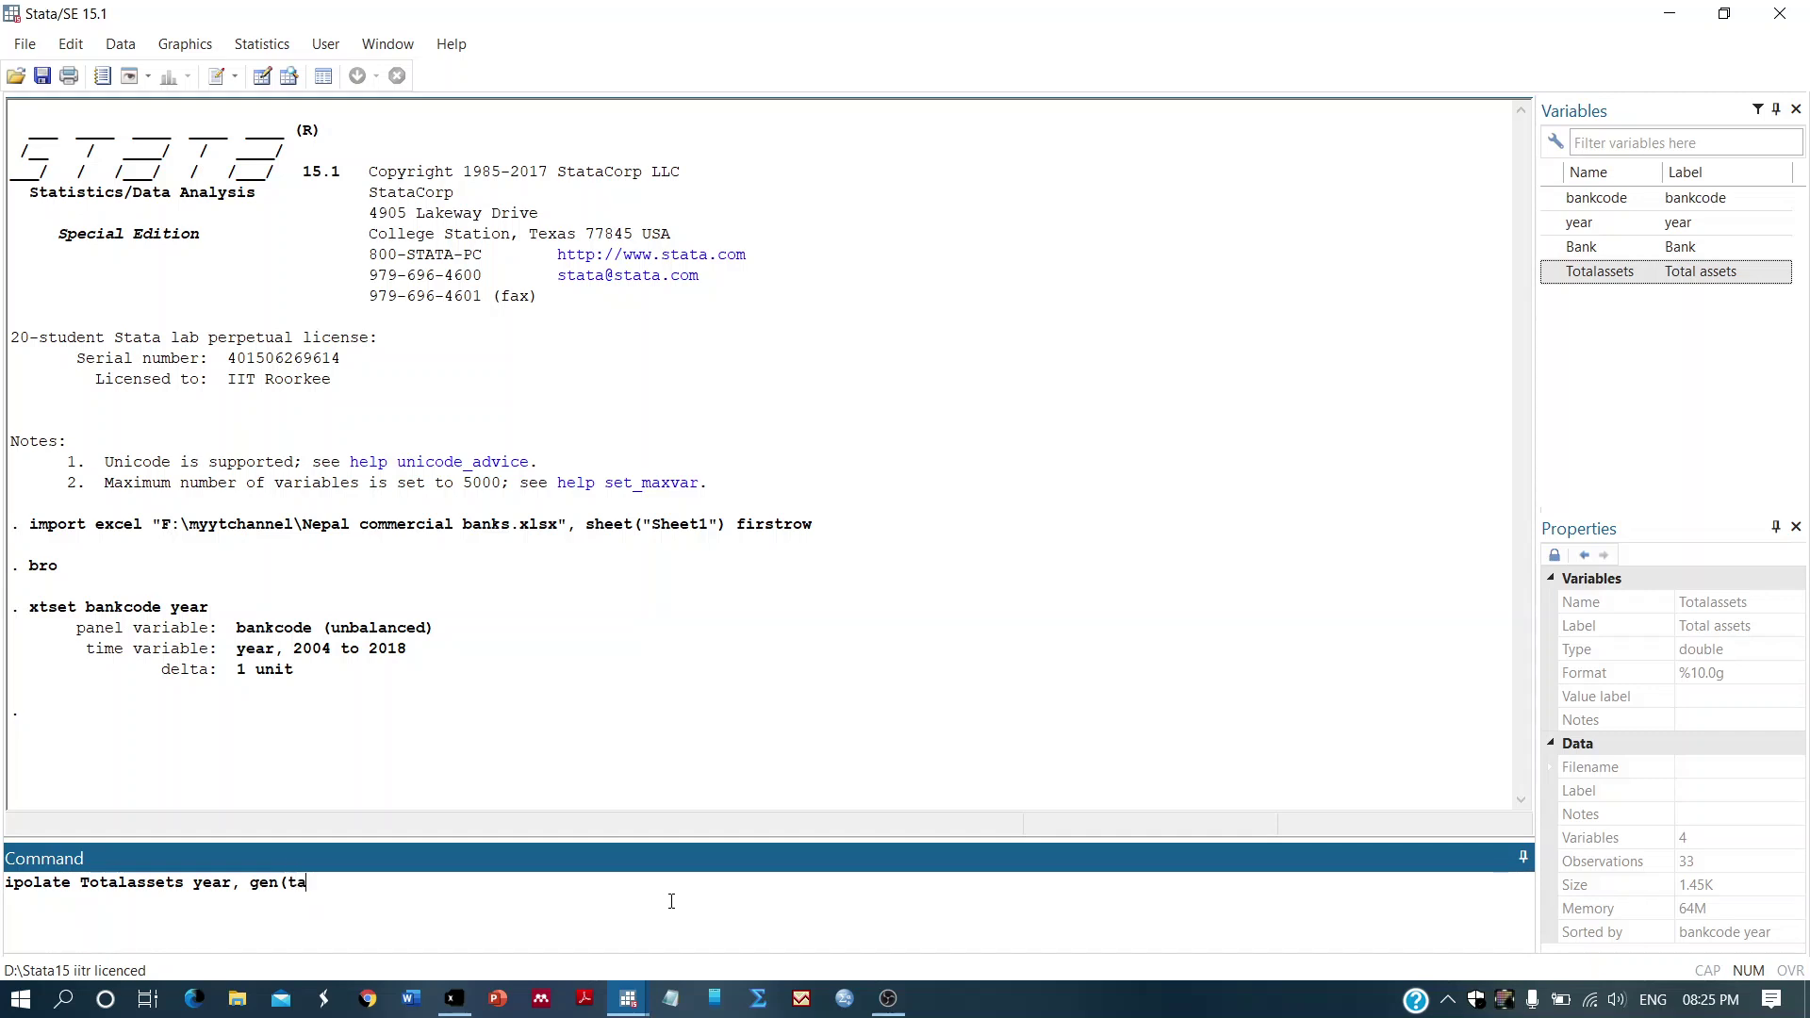
pyautogui.write(')')
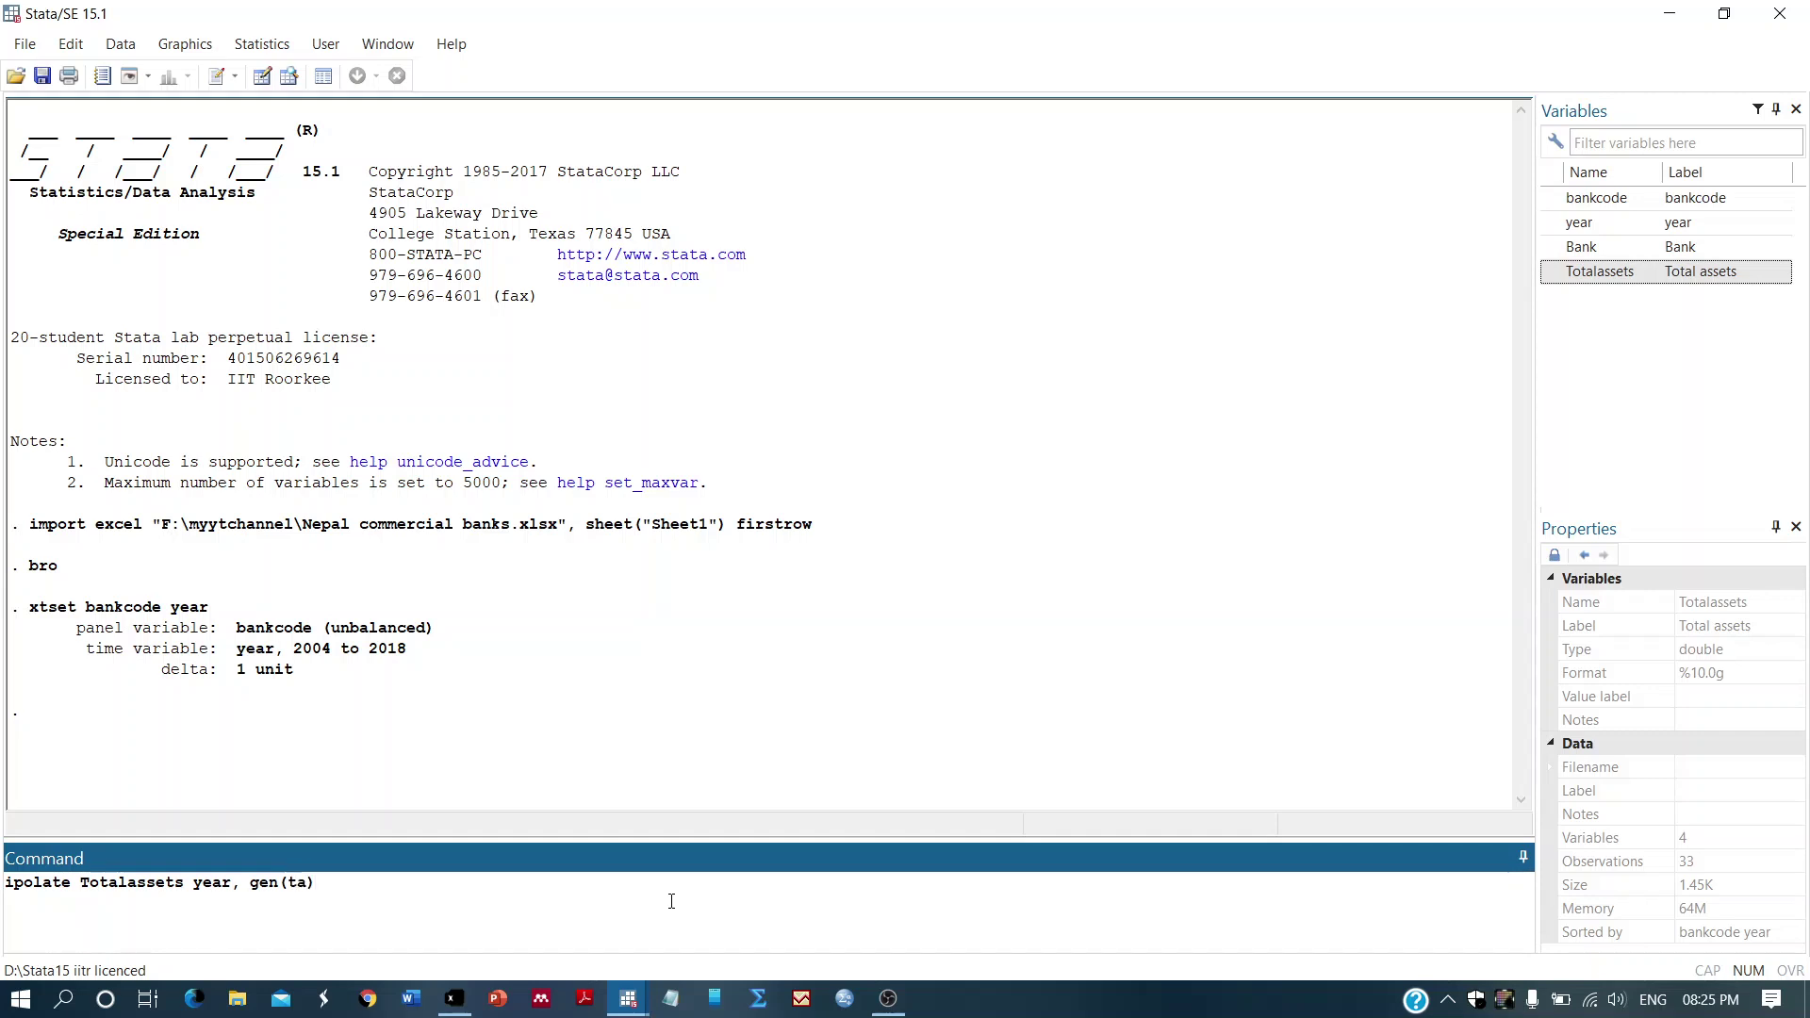
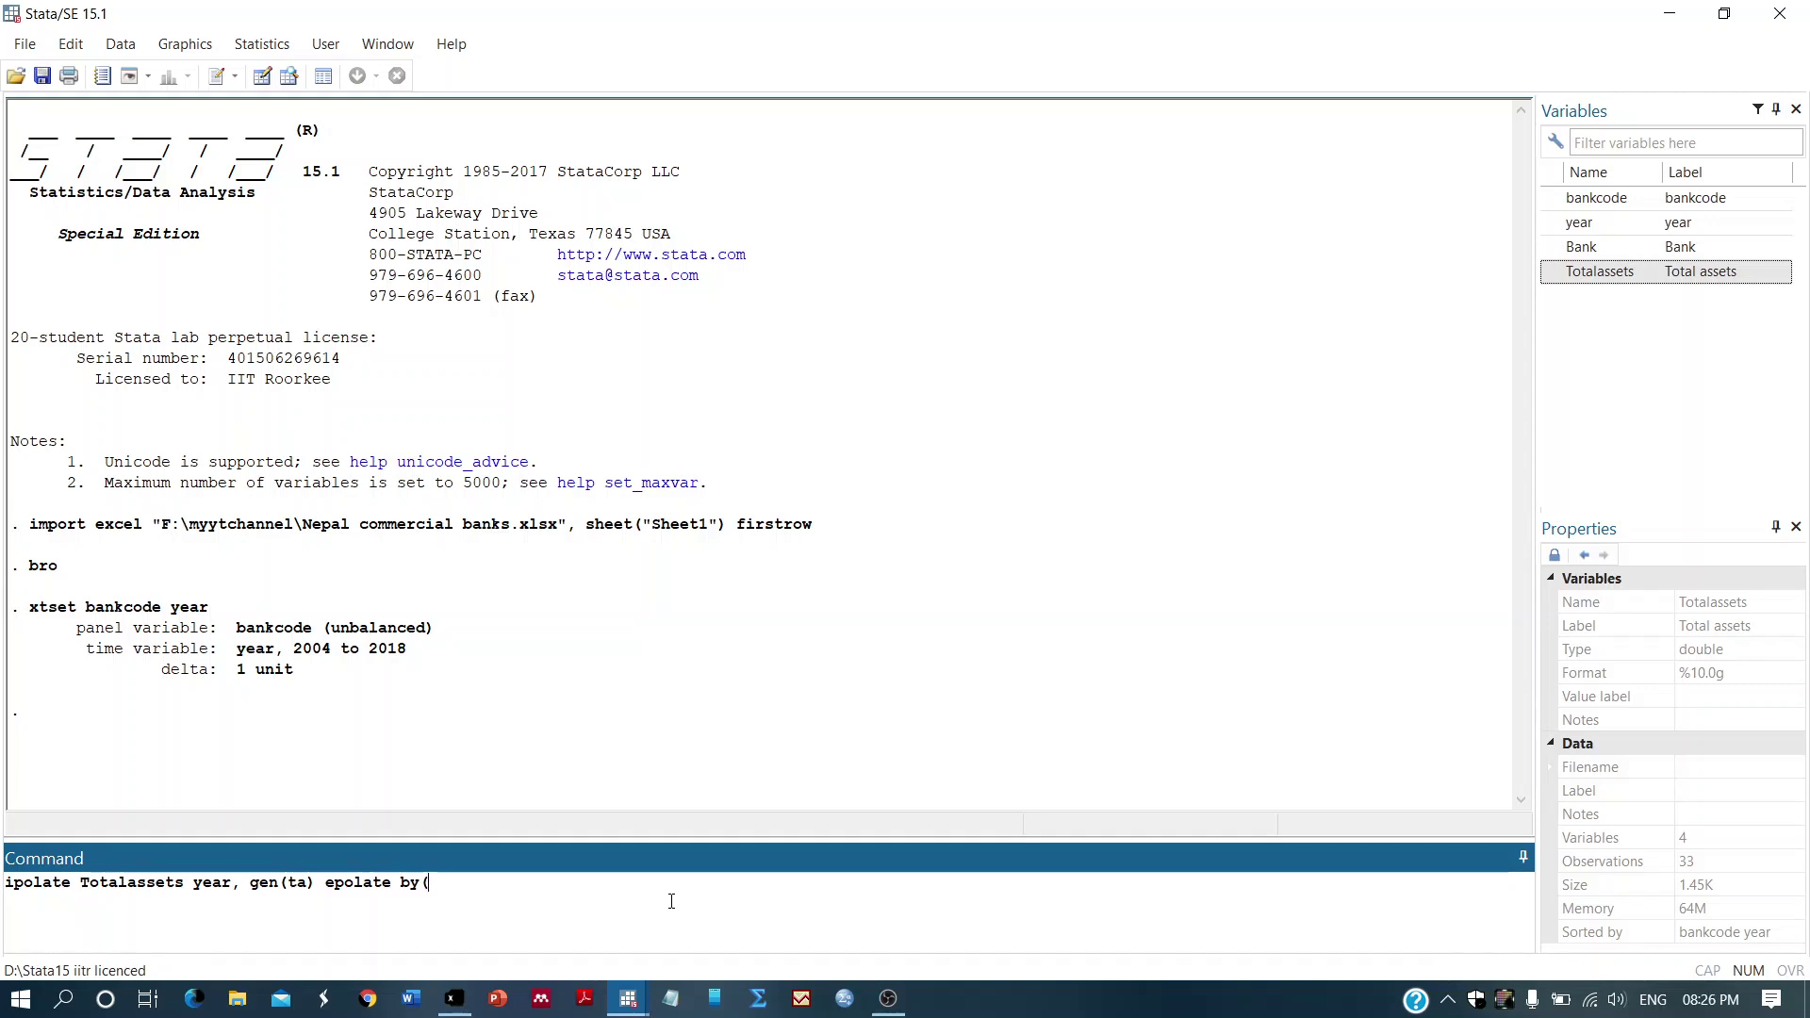
pyautogui.write('bankc')
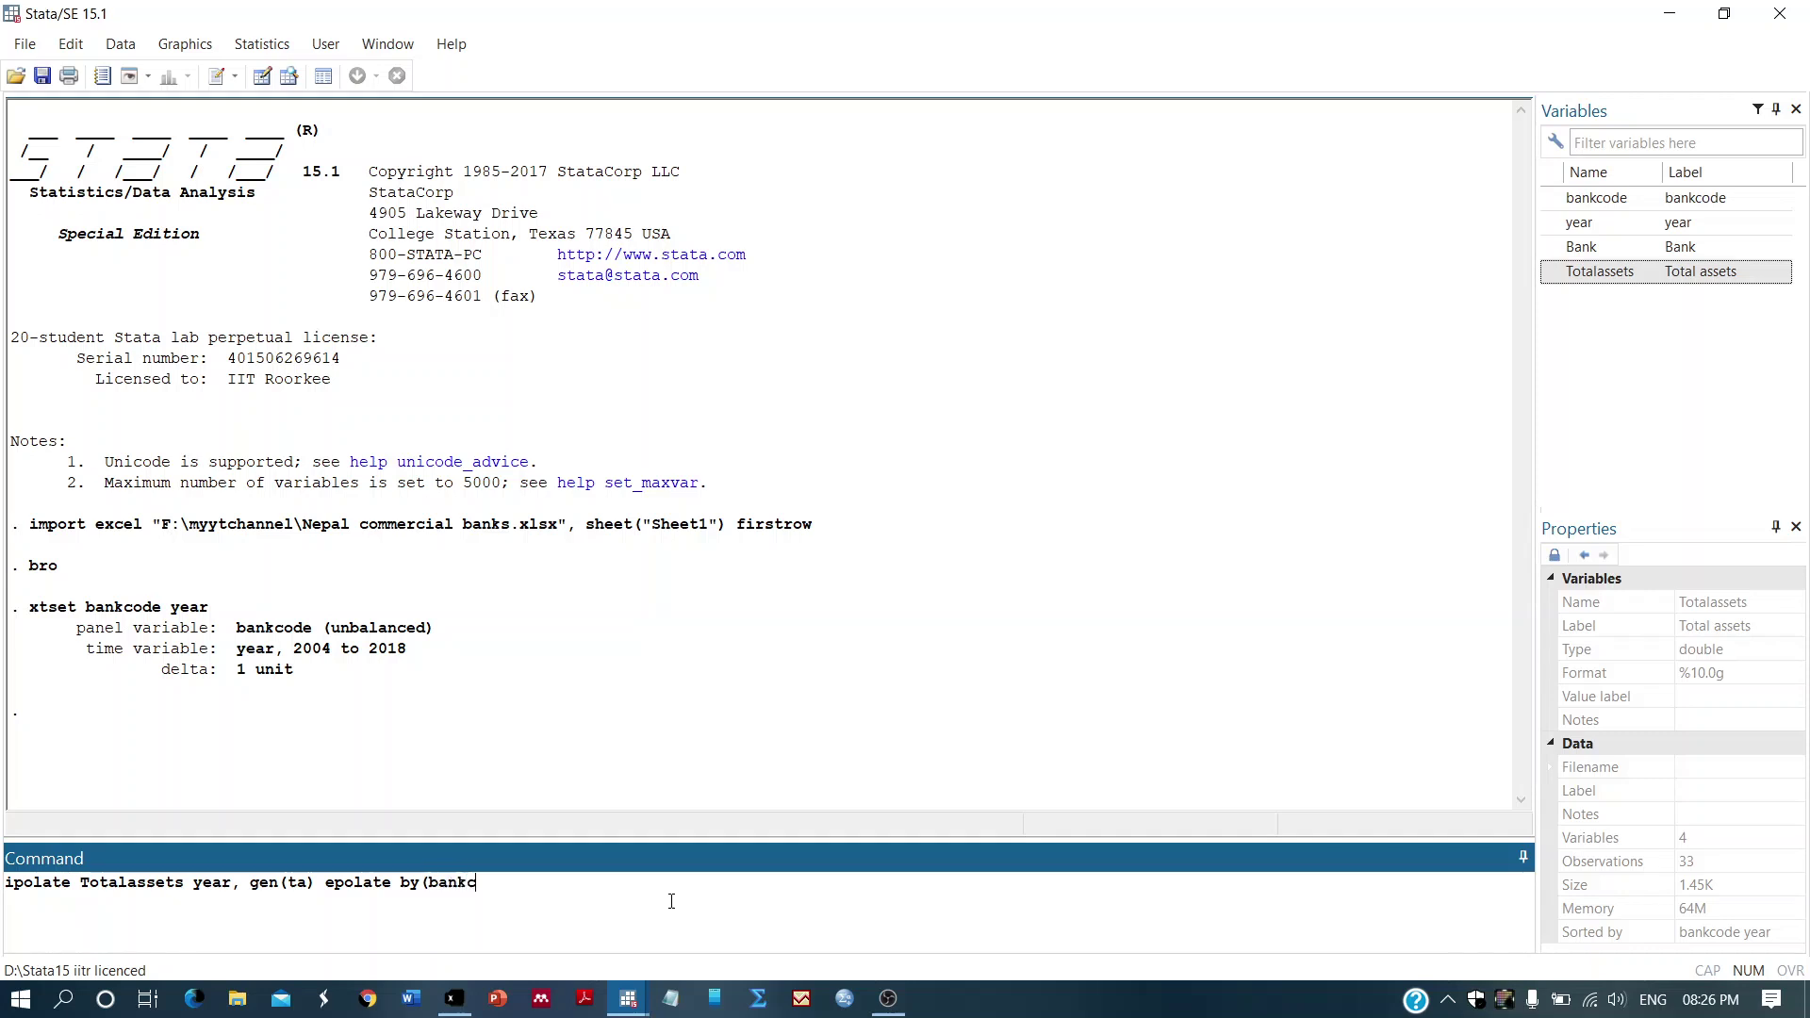
pyautogui.write('ode)')
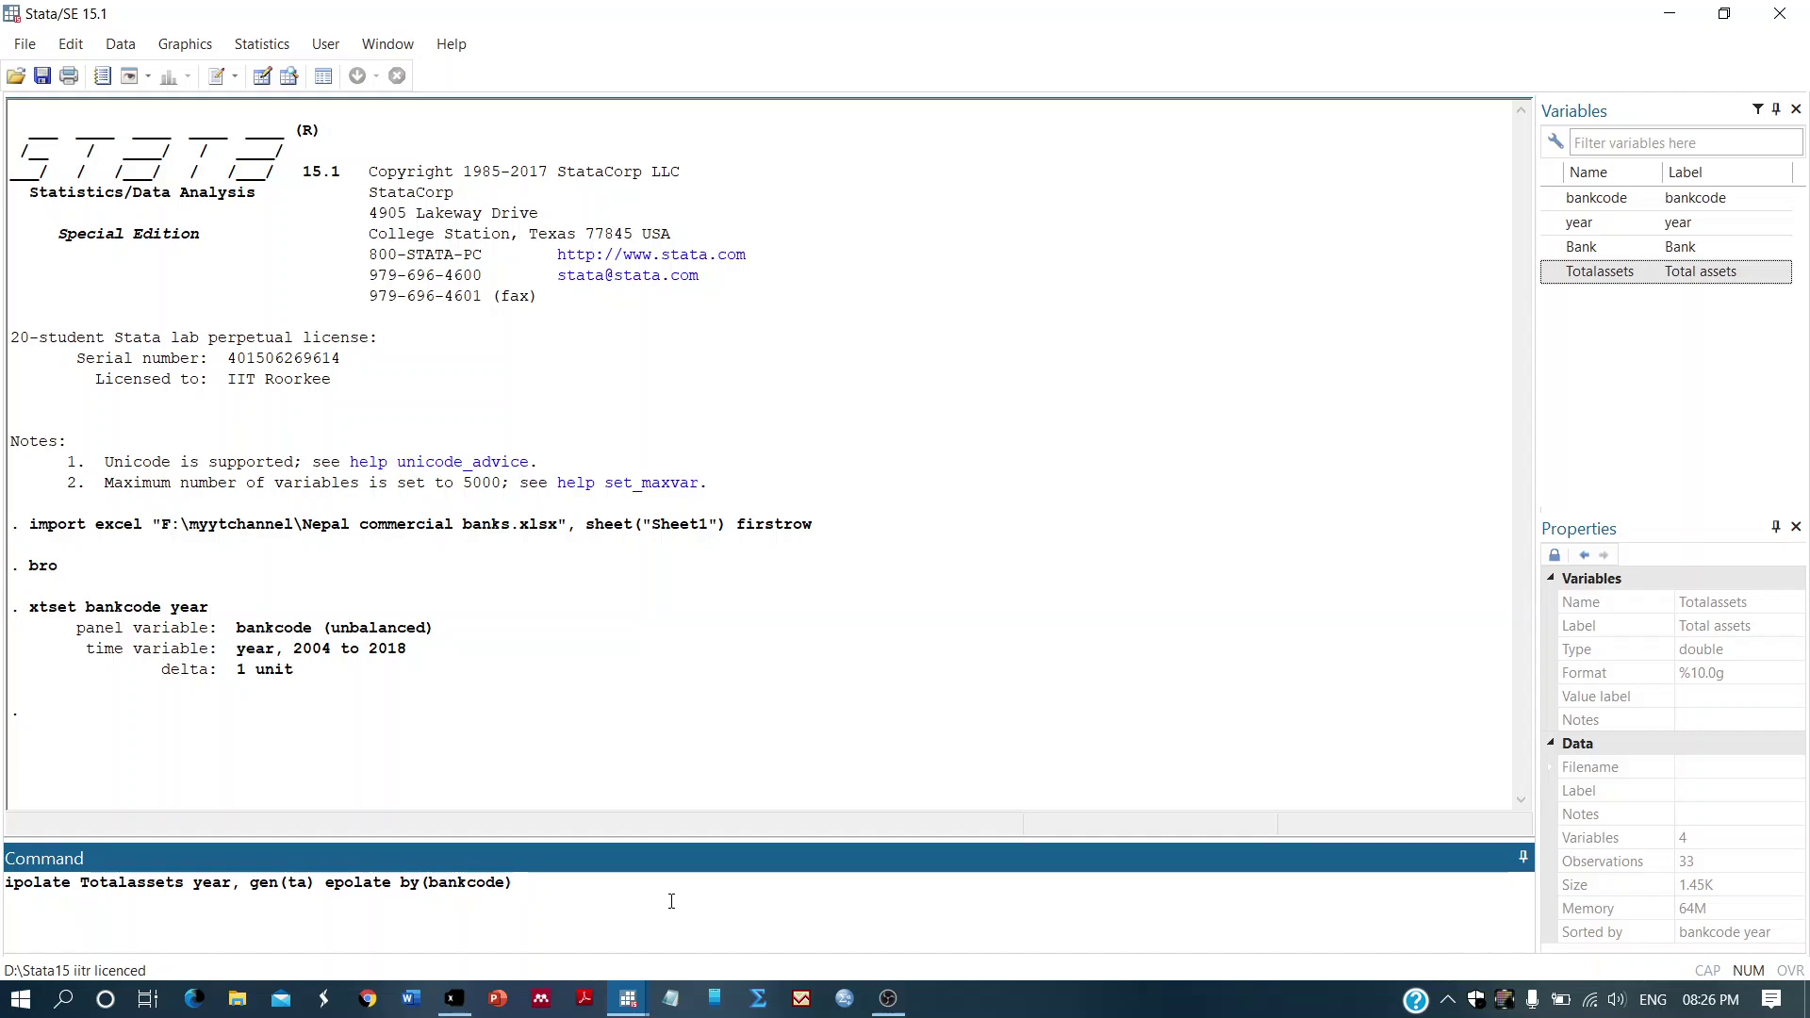
pyautogui.press('Return')
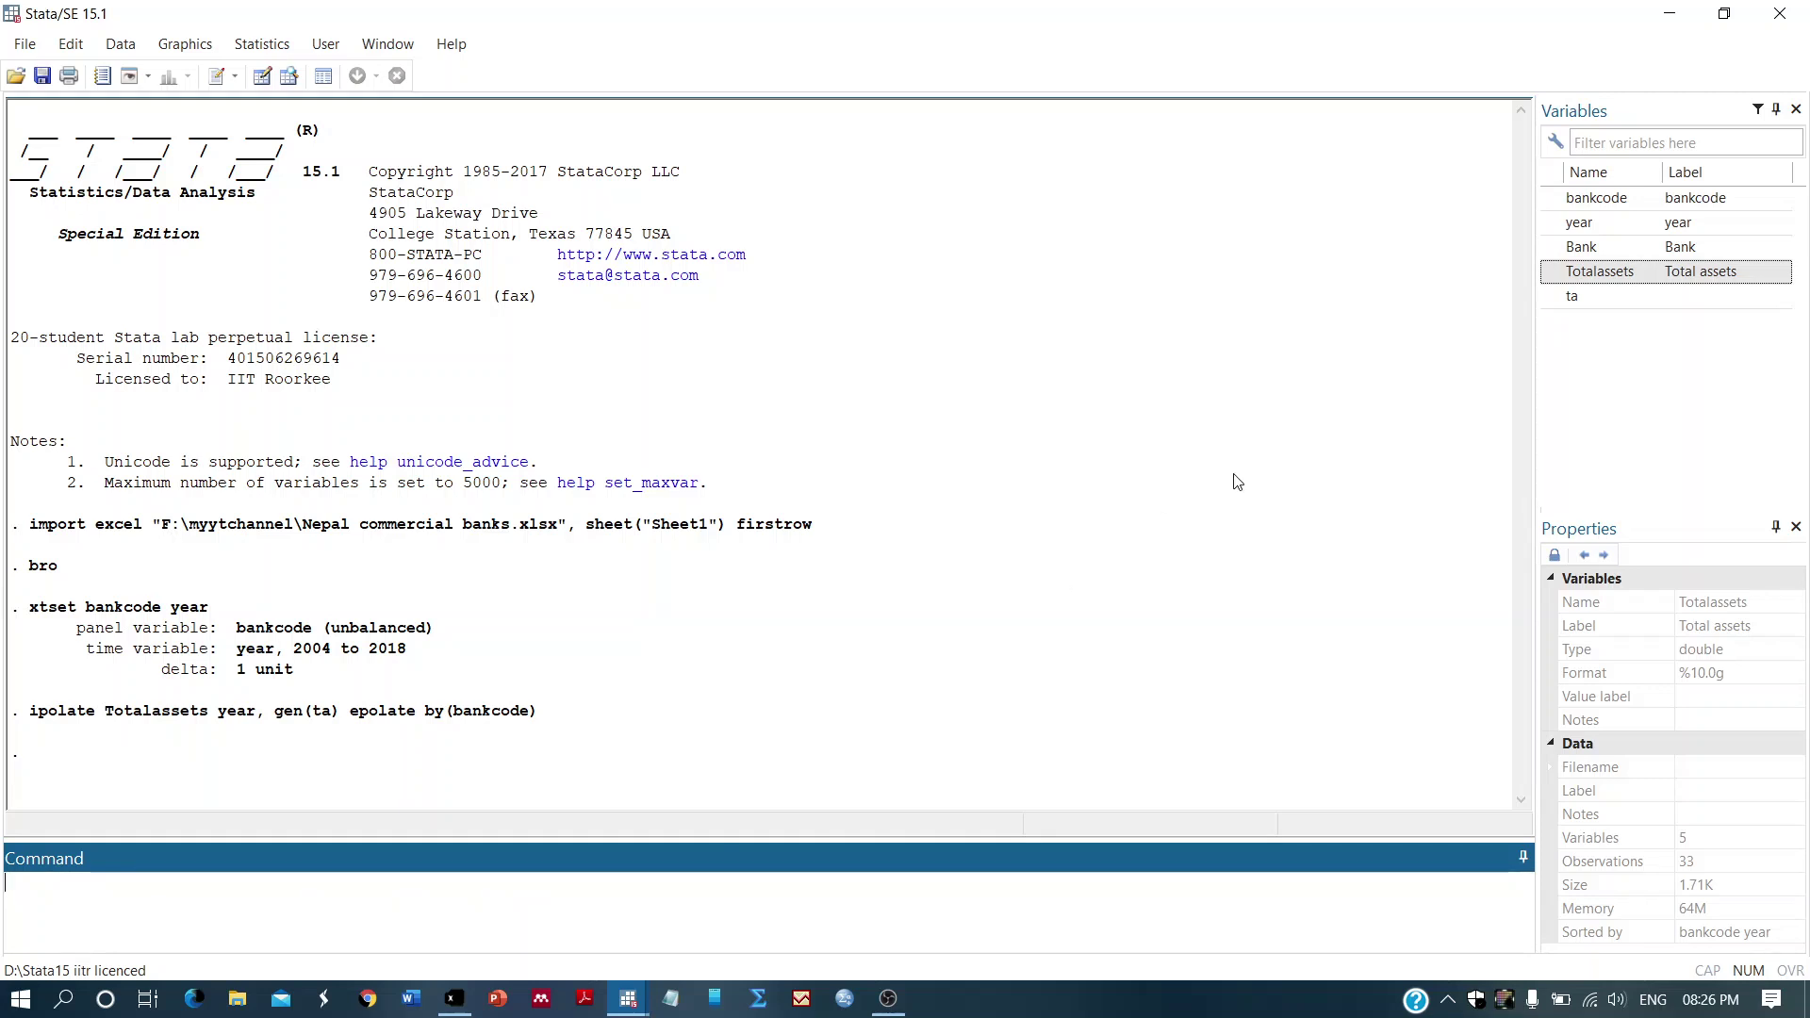
# Browse the dataset with bro and look through the new ta column beside Totalassets down to the last row
pyautogui.moveTo(1618, 313)
pyautogui.write('bro')
pyautogui.press('Return')
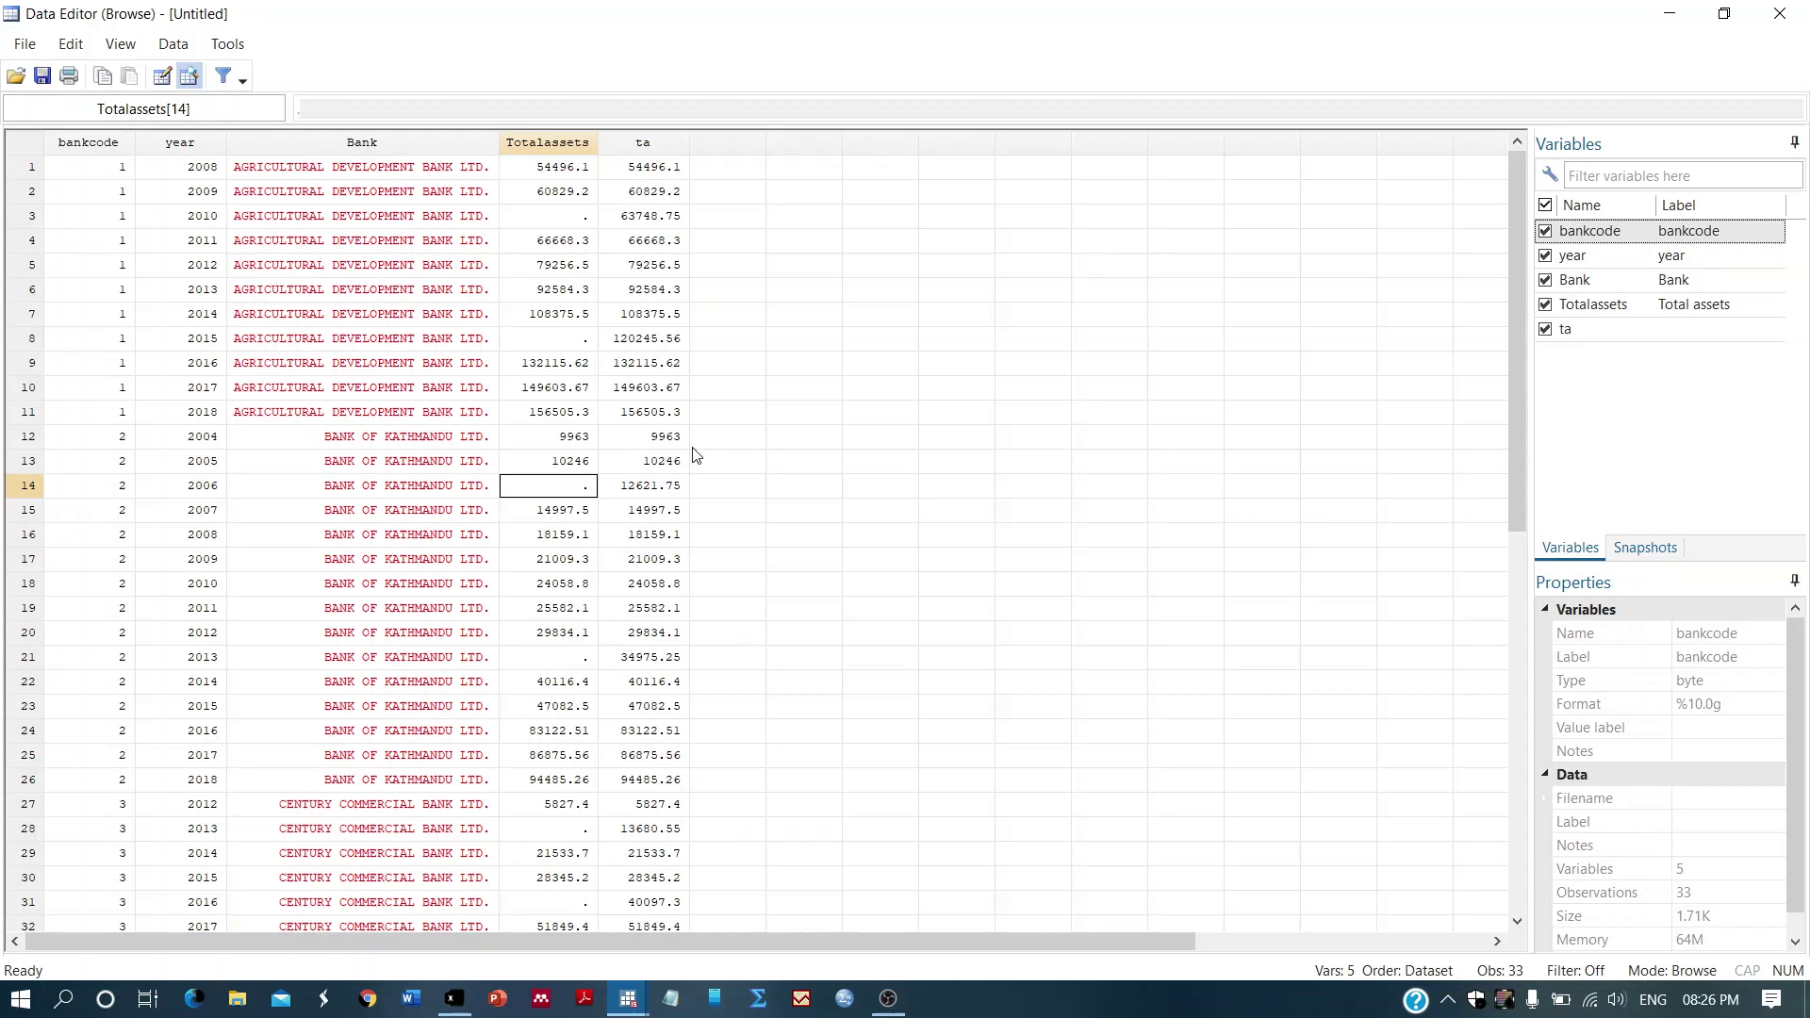
pyautogui.scroll(-5, 692, 456)
pyautogui.scroll(5, 695, 456)
# Compare the Totalassets series of Agricultural Development Bank and Bank of Kathmandu with the filled-in ta values for the missing years
pyautogui.moveTo(569, 167); pyautogui.dragTo(571, 417)
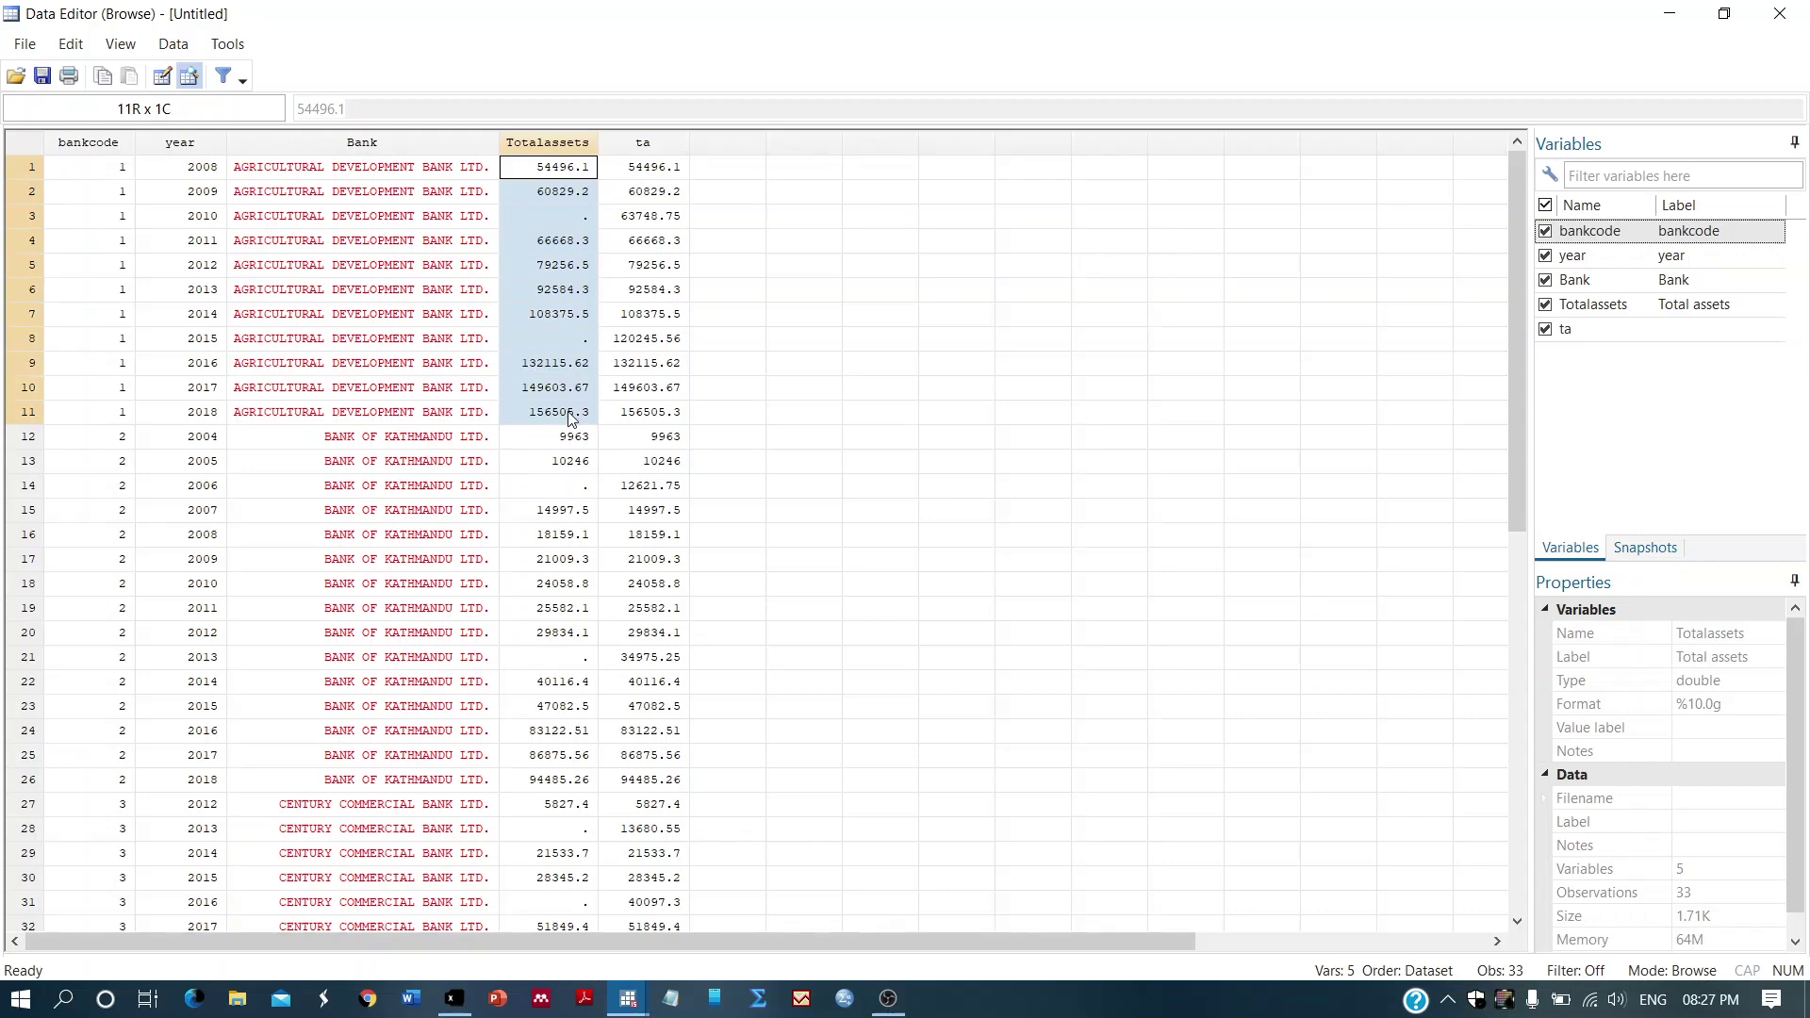
pyautogui.hscroll(2, 568, 419)
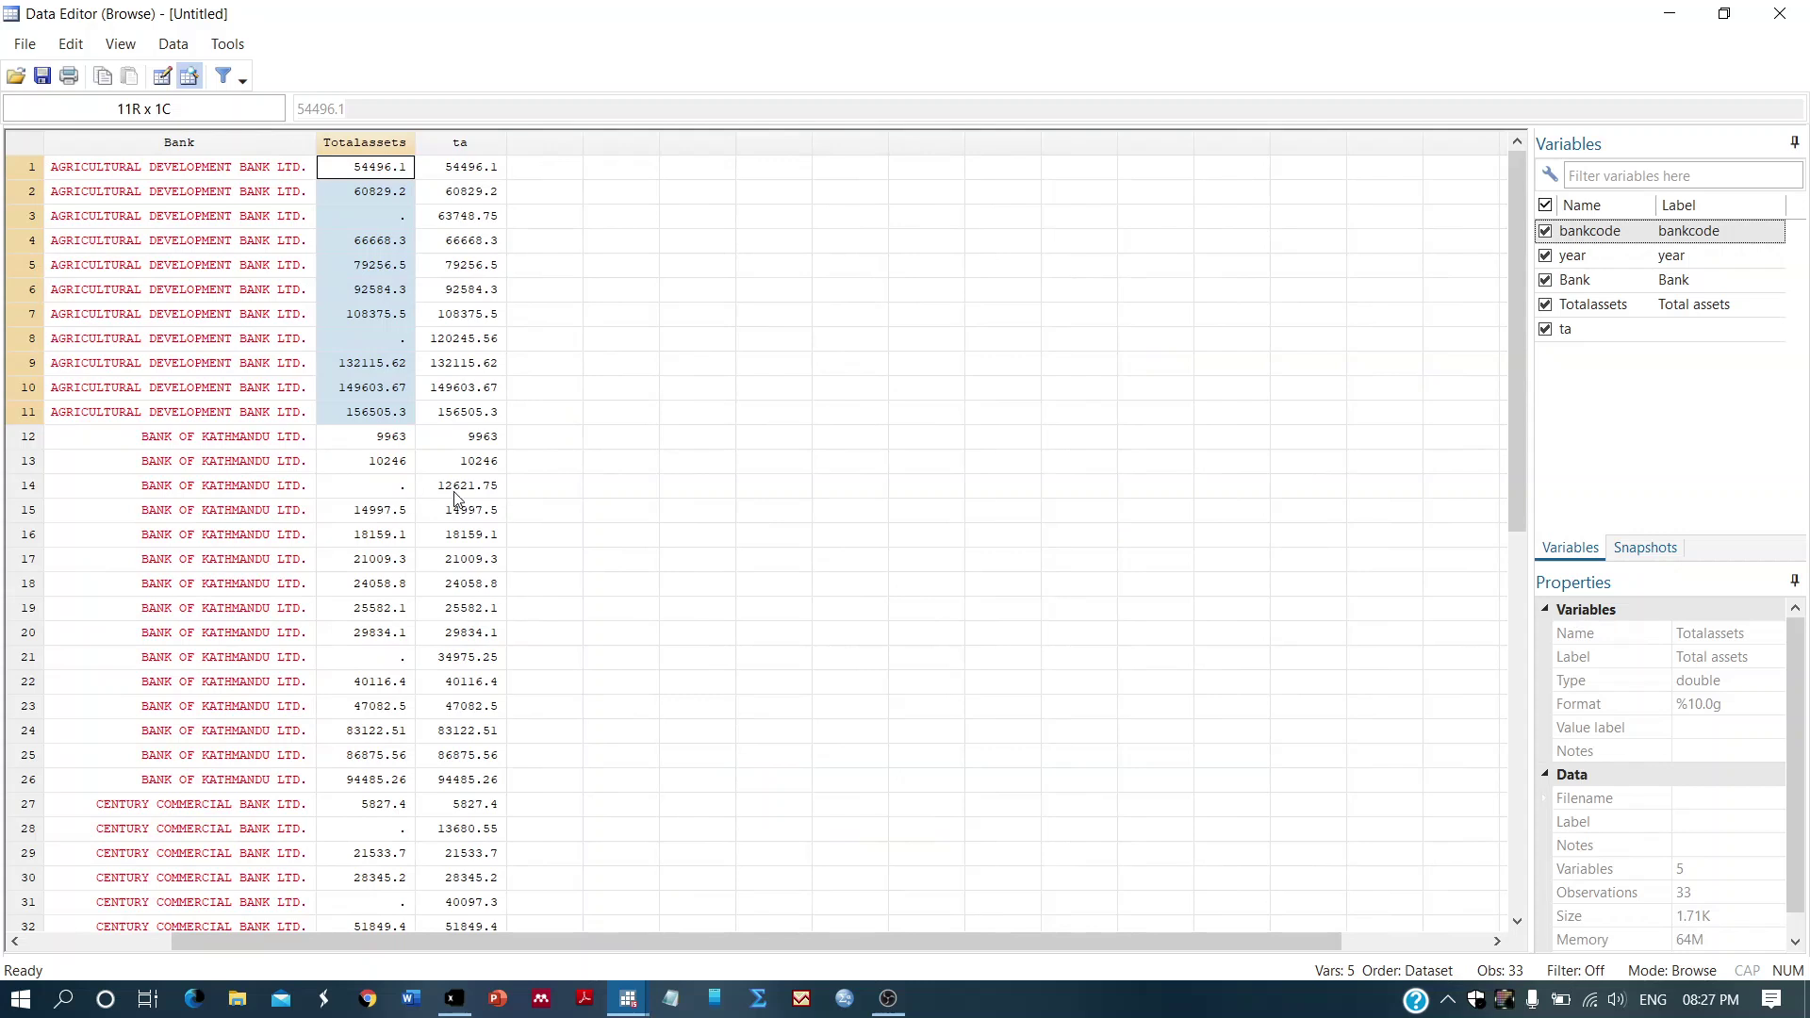
pyautogui.click(454, 492)
pyautogui.click(474, 663)
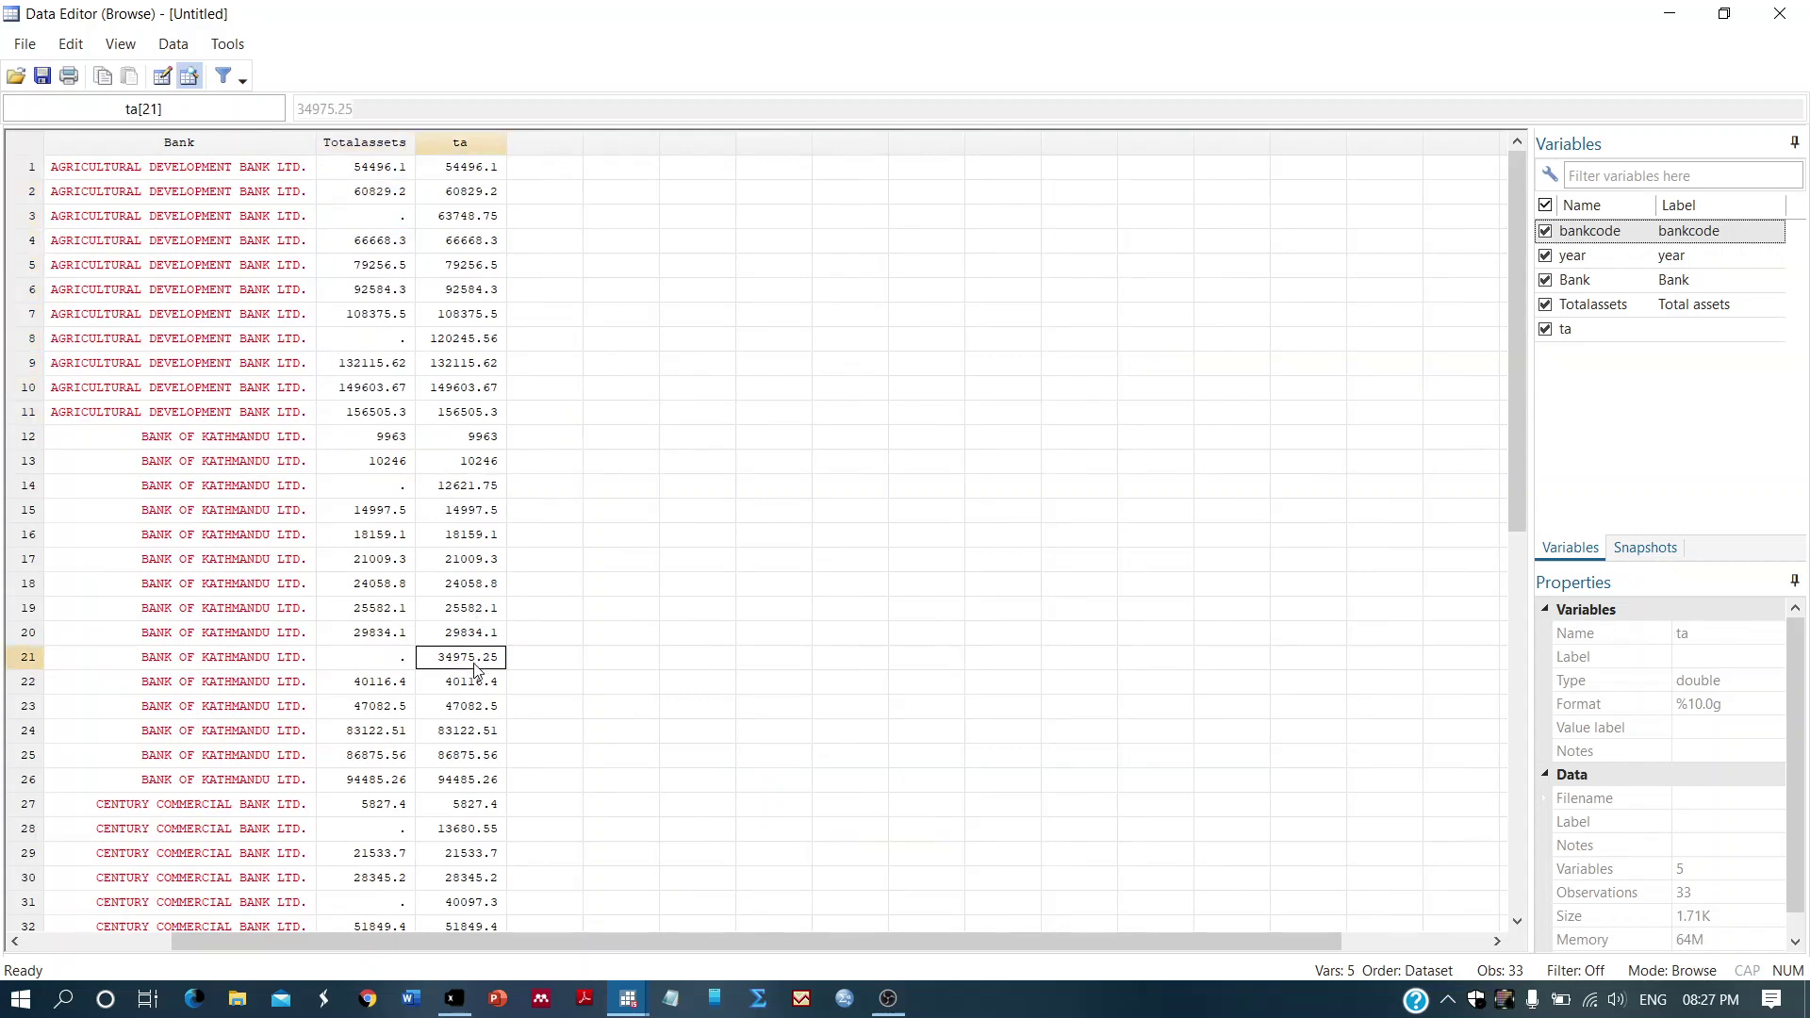
pyautogui.moveTo(390, 443); pyautogui.dragTo(397, 790)
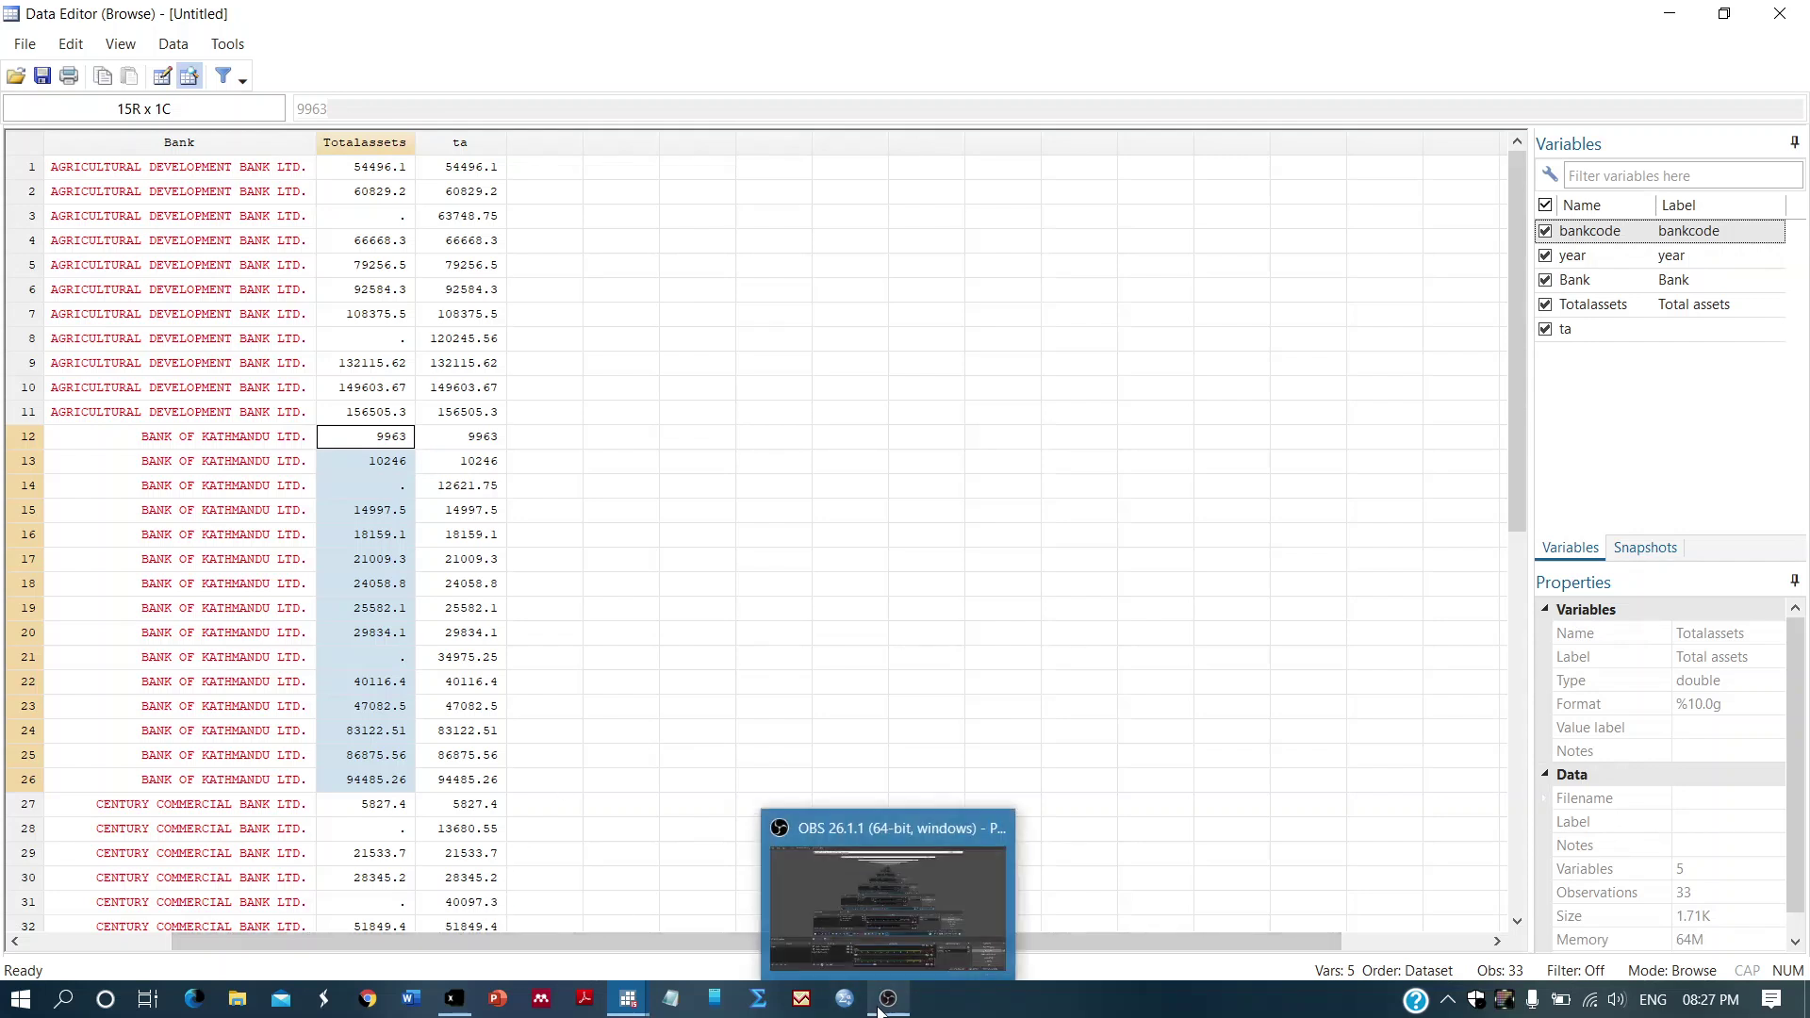
# Return to the main Stata window and browse the interpolated dataset again with the bro command
pyautogui.moveTo(630, 999)
pyautogui.click(556, 913)
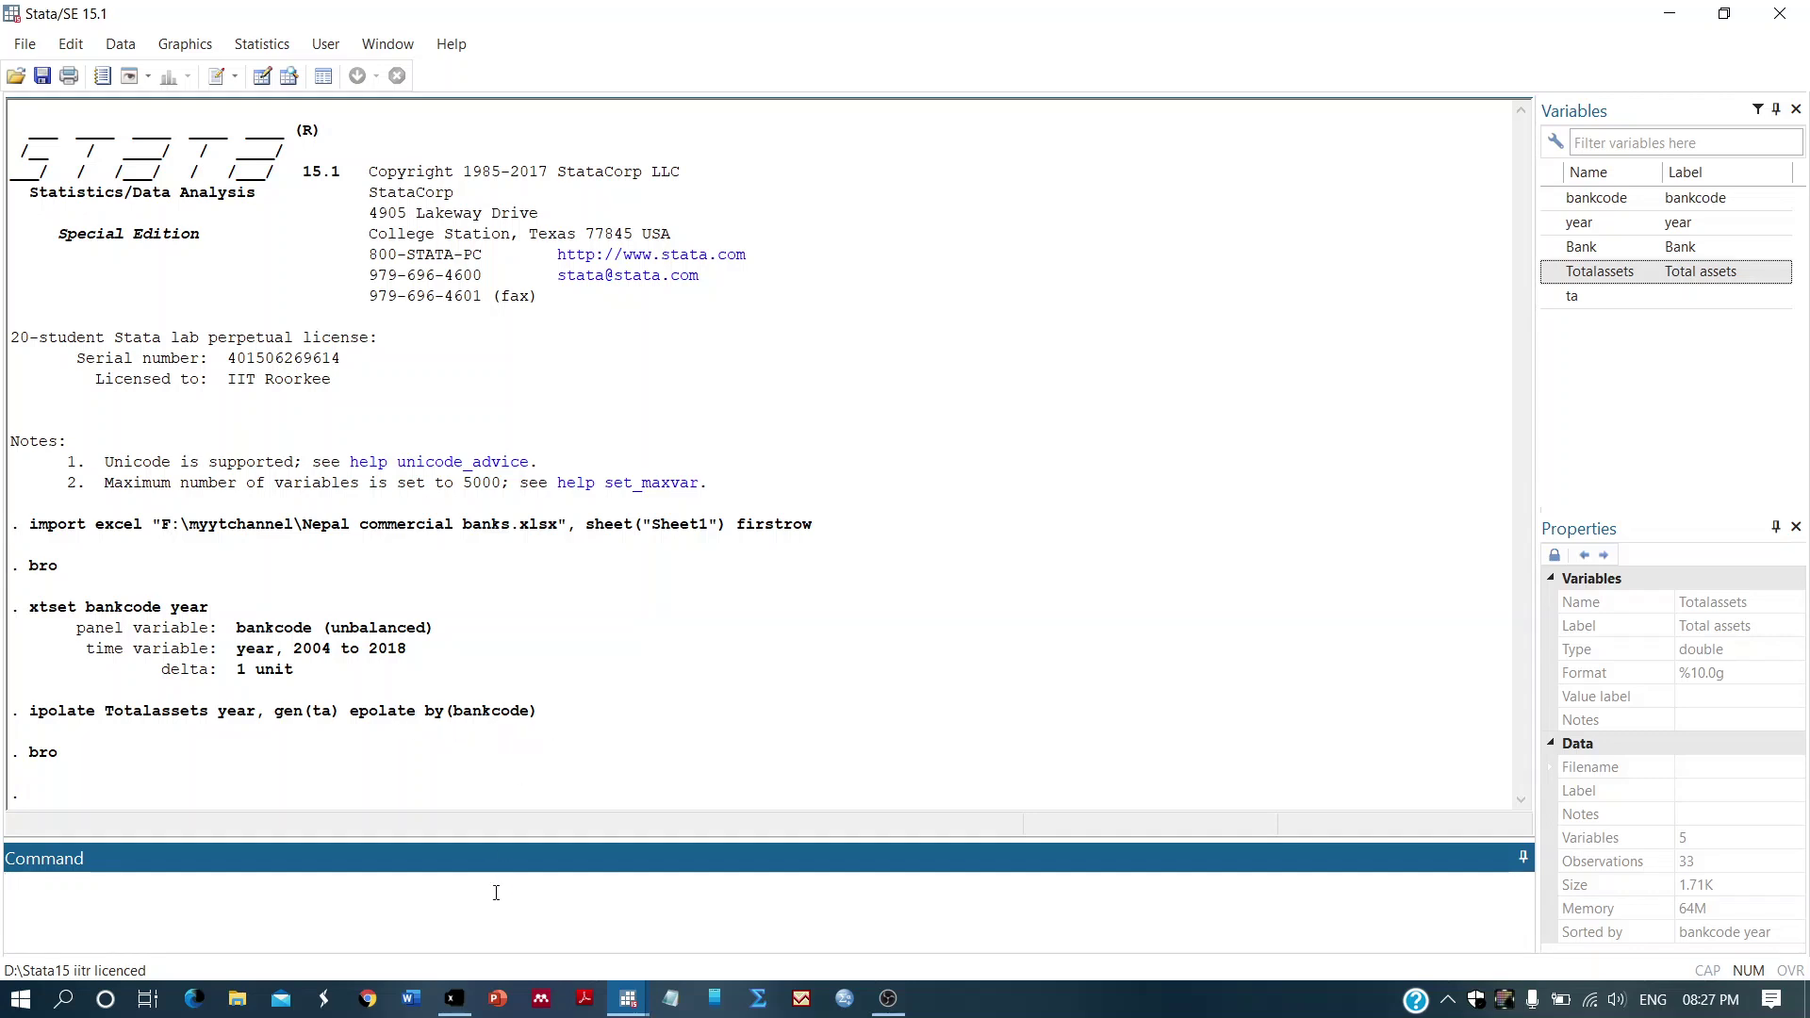
pyautogui.write('bro')
pyautogui.press('Return')
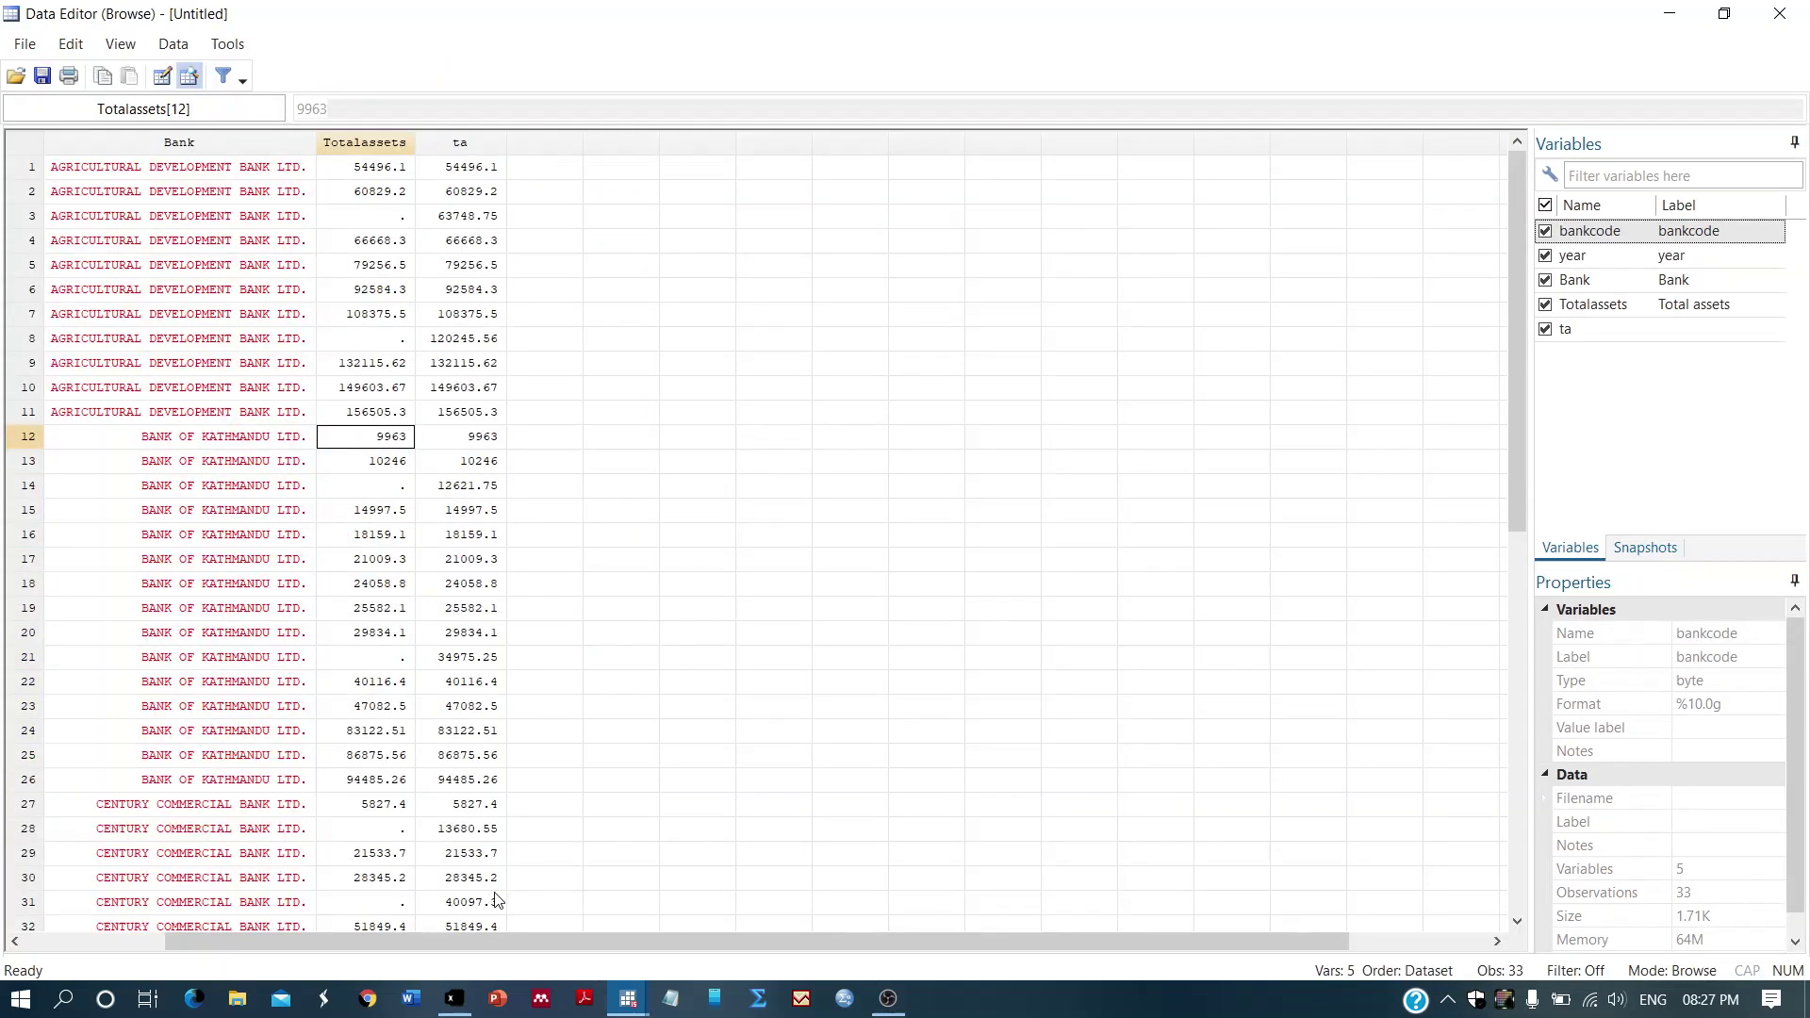